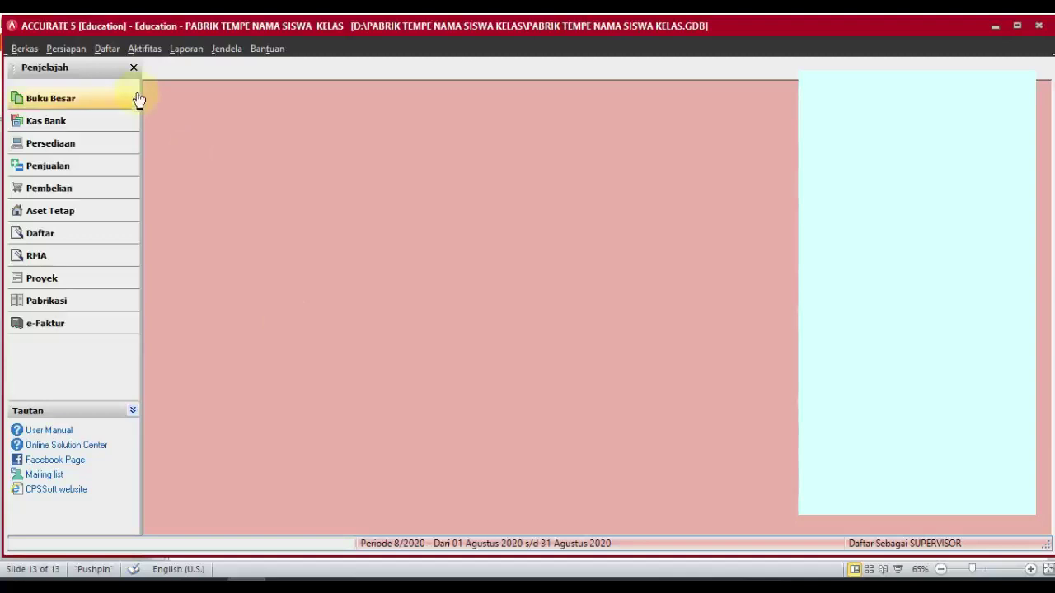
left_click(141, 51)
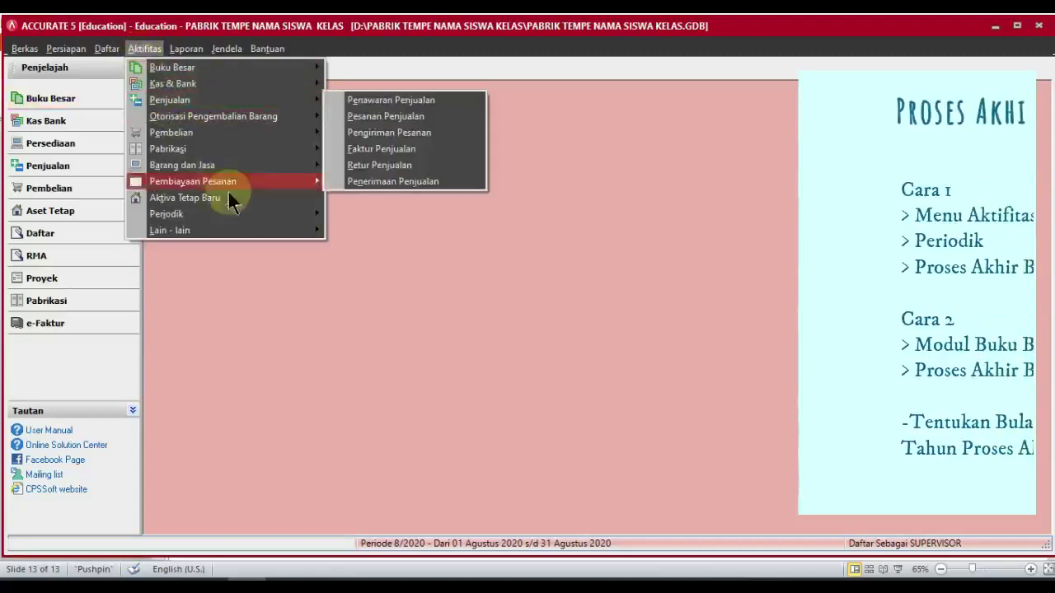
mouse_move(242, 211)
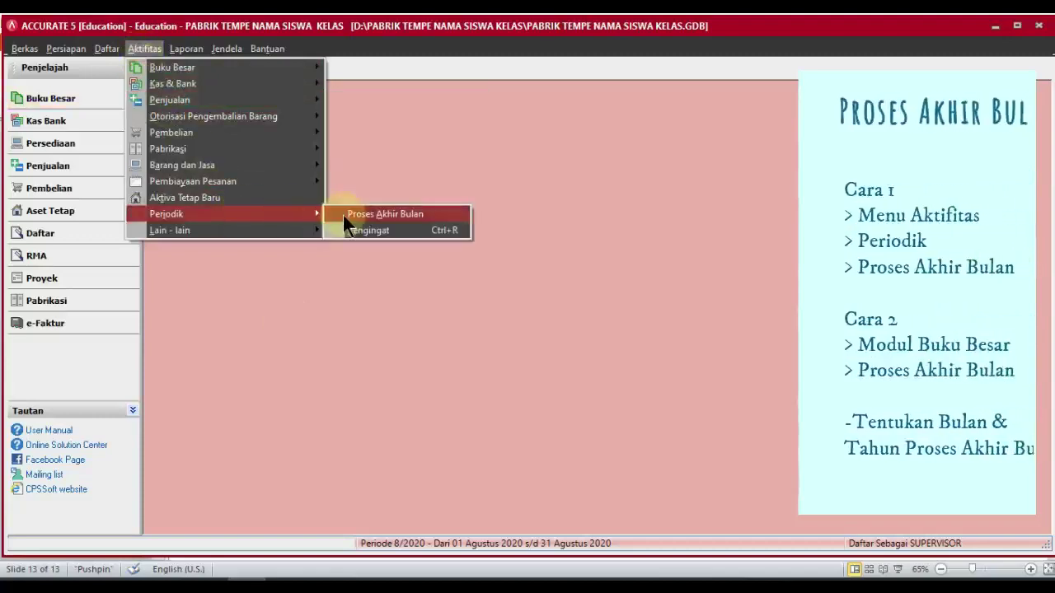
left_click(450, 214)
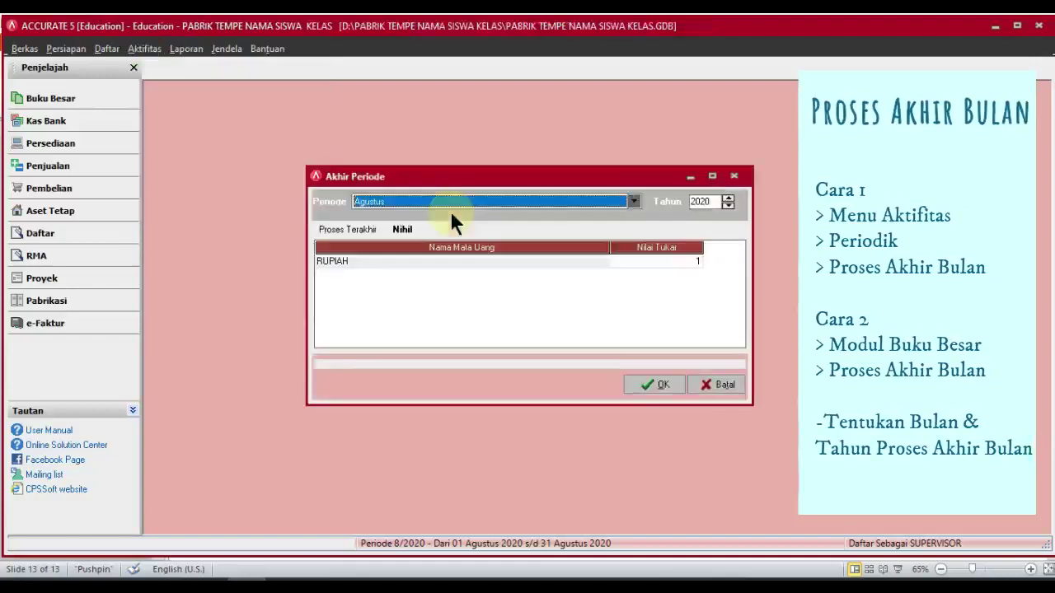
left_click(734, 177)
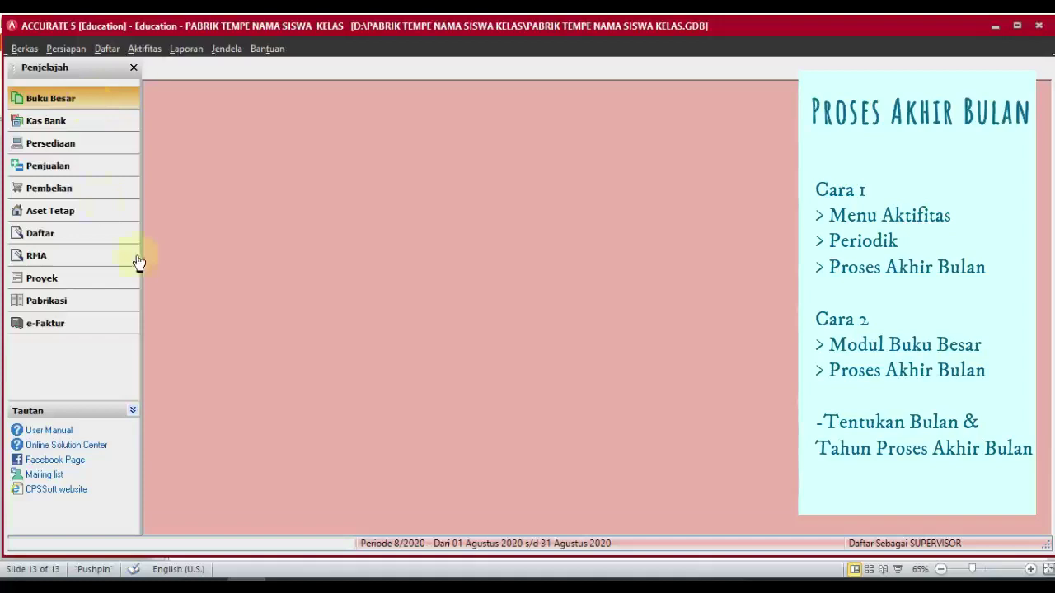
left_click(99, 98)
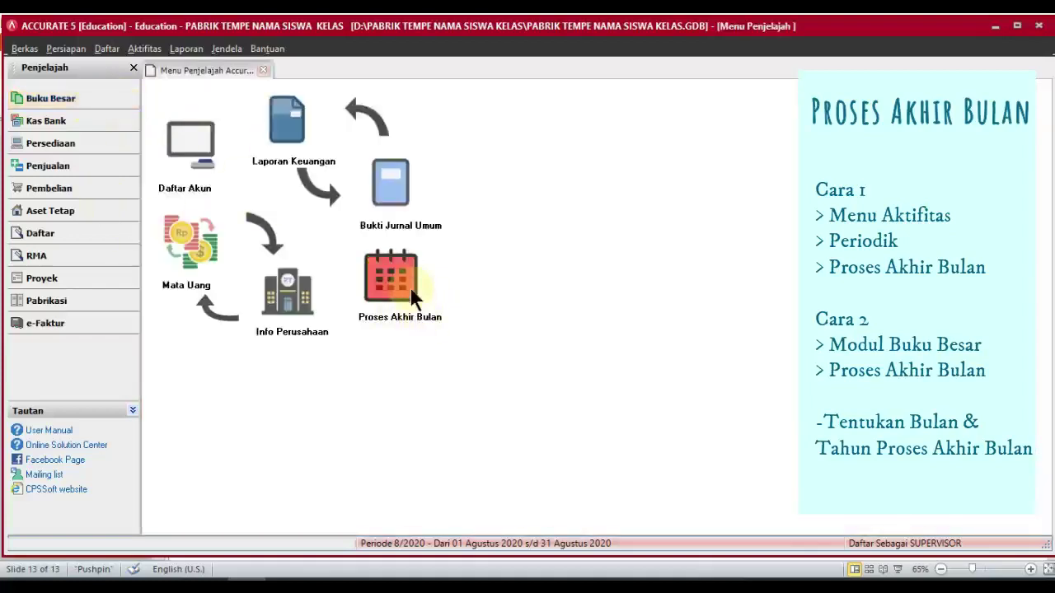
left_click(411, 289)
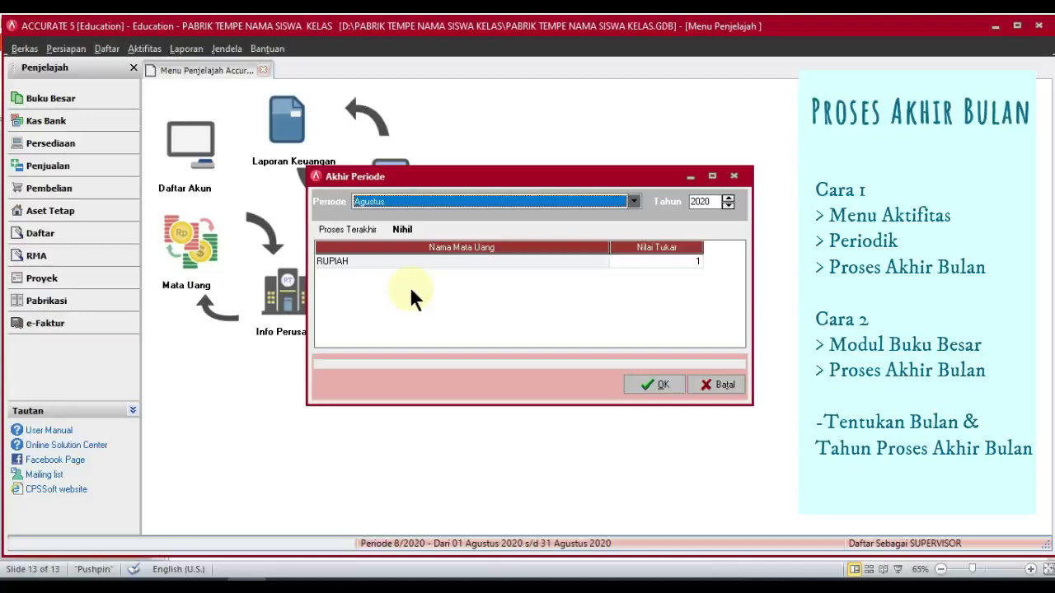
left_click(735, 178)
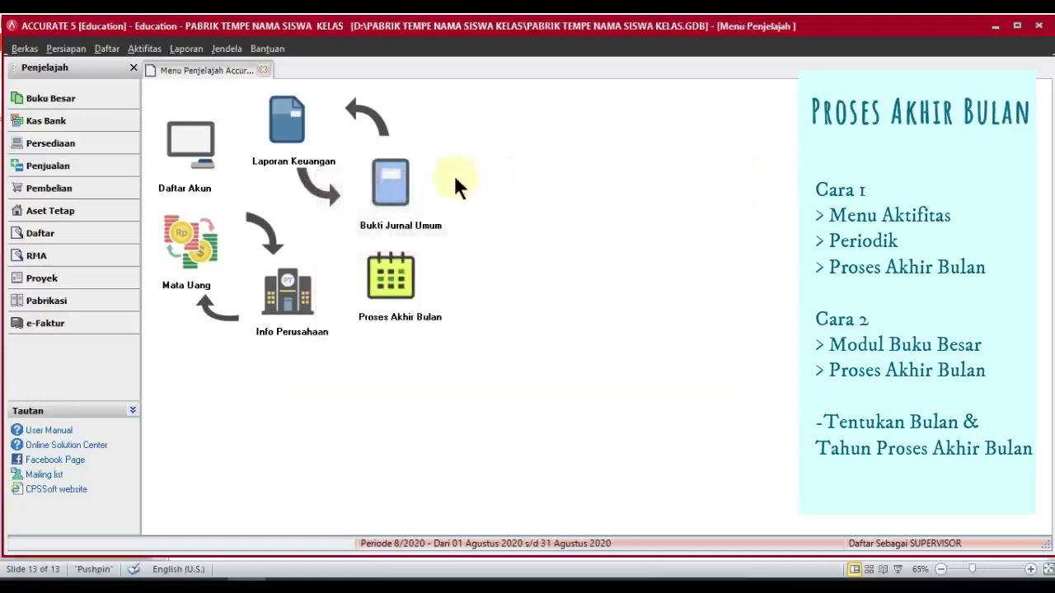
left_click(134, 49)
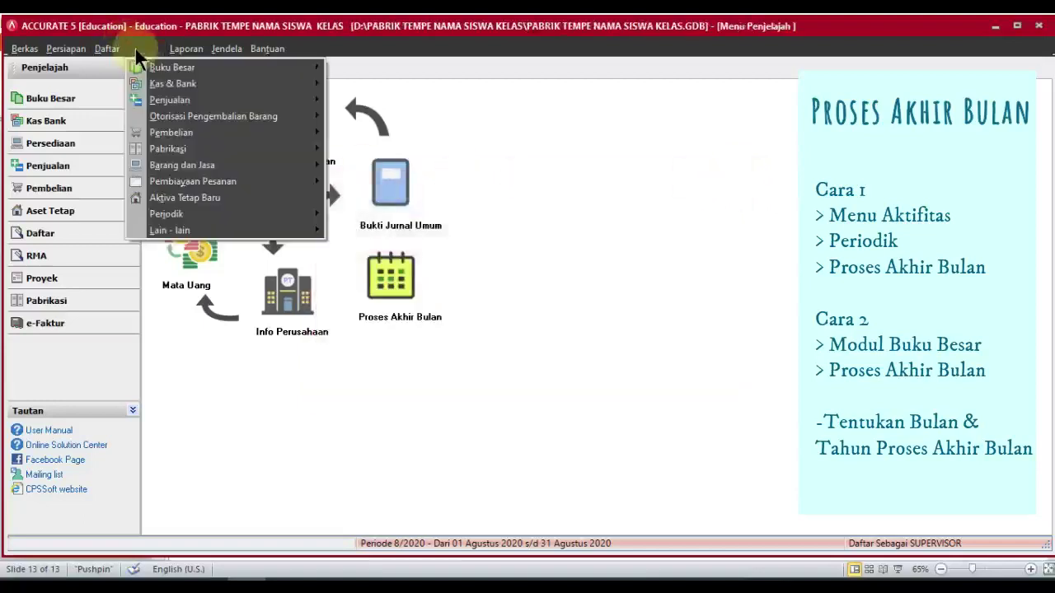
mouse_move(208, 218)
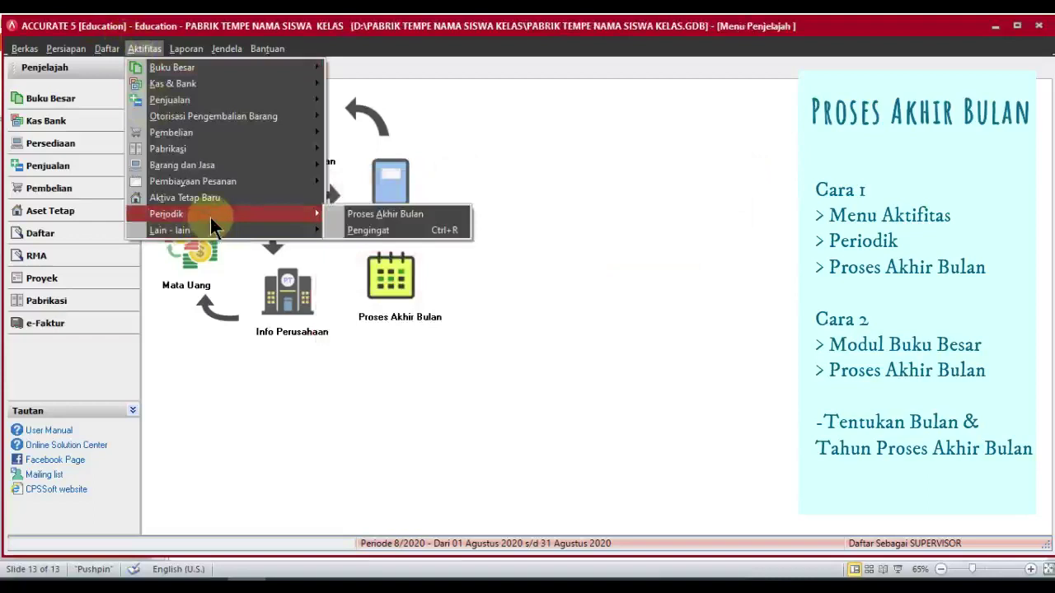
left_click(437, 212)
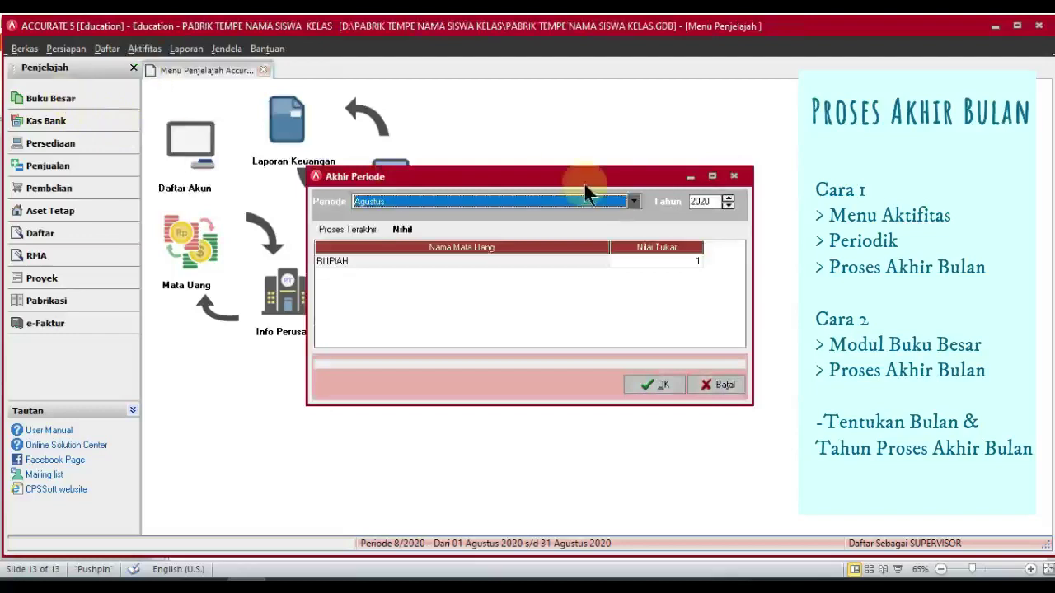
left_click(732, 176)
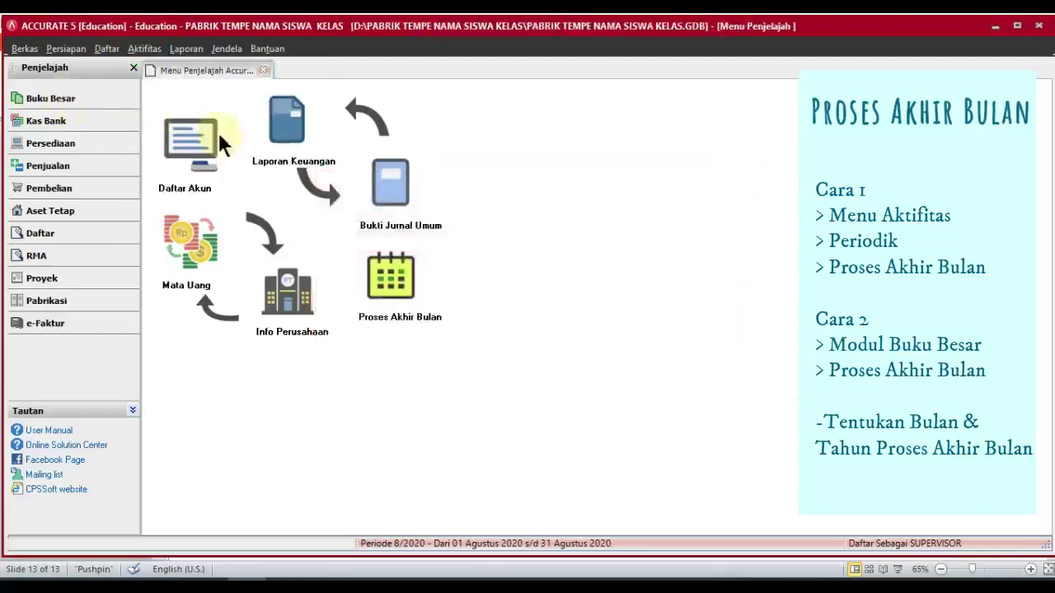
Step: Open the month-end process (Proses Akhir Bulan) from the Buku Besar module and select Agustus as the period
left_click(95, 98)
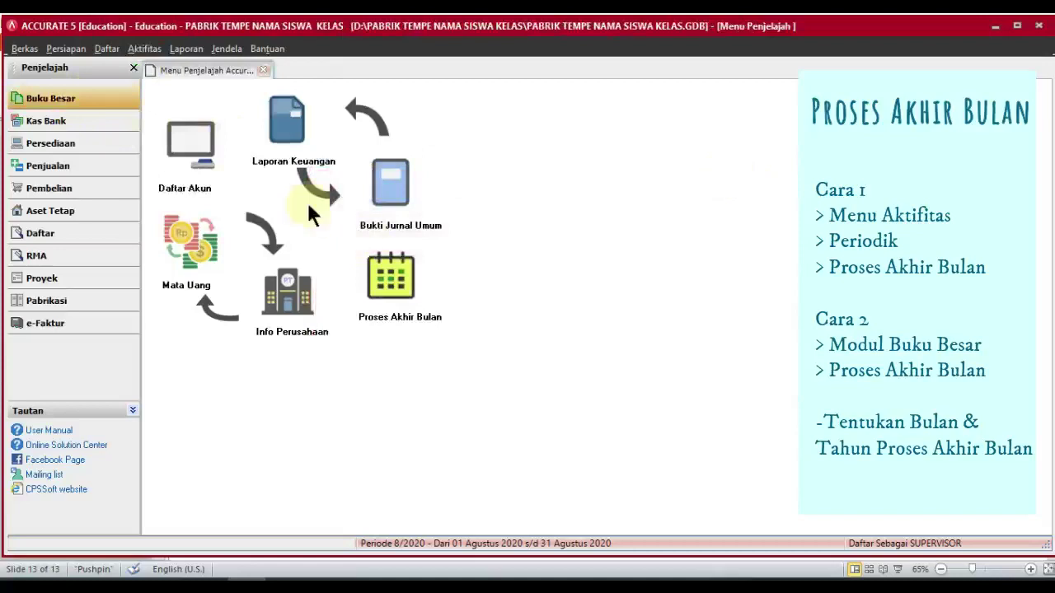
left_click(400, 281)
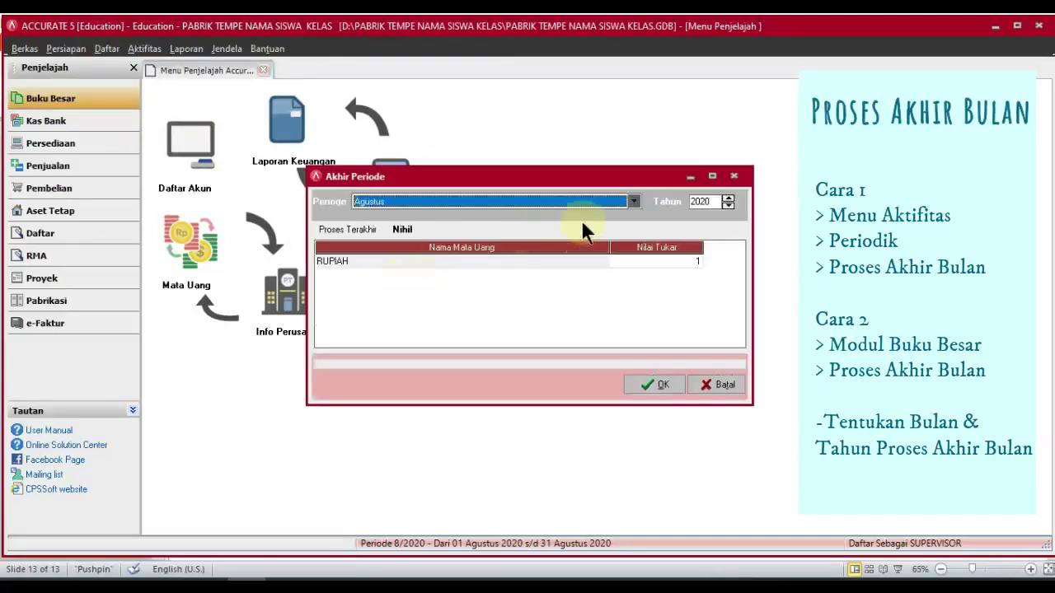
left_click(635, 200)
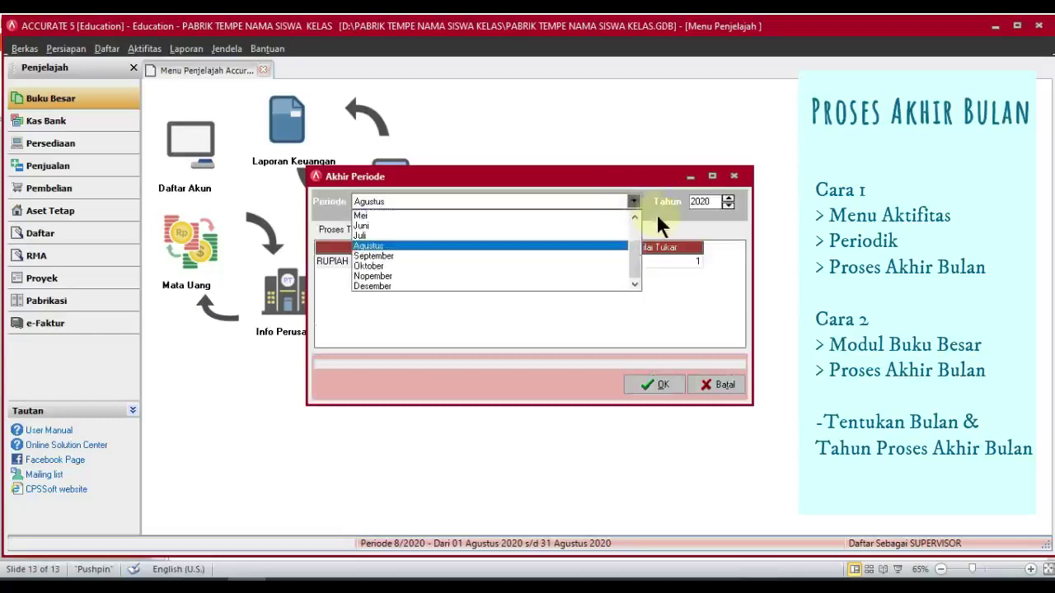
left_click(577, 255)
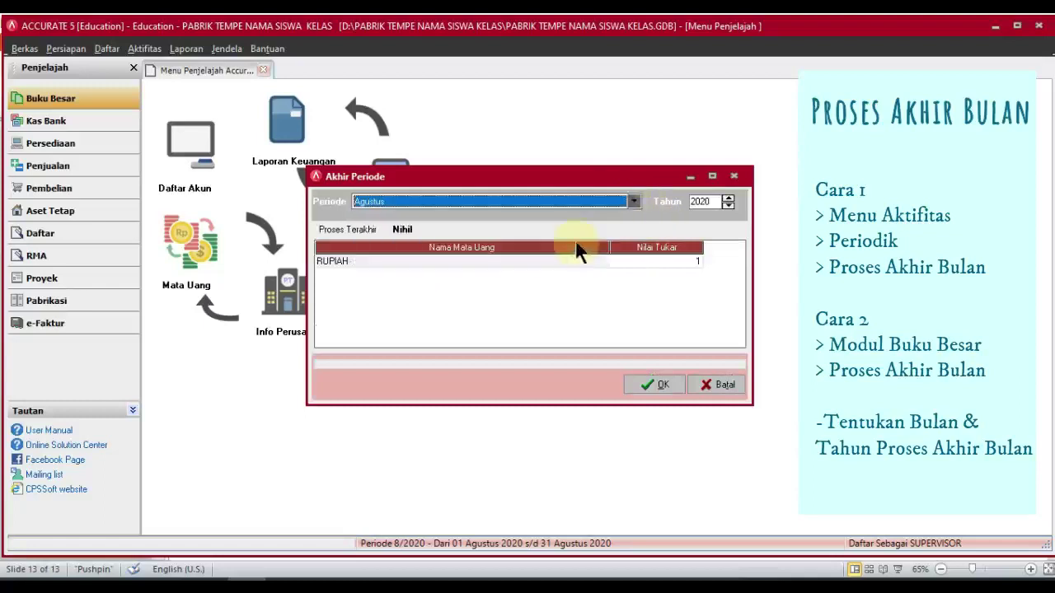
left_click(571, 198)
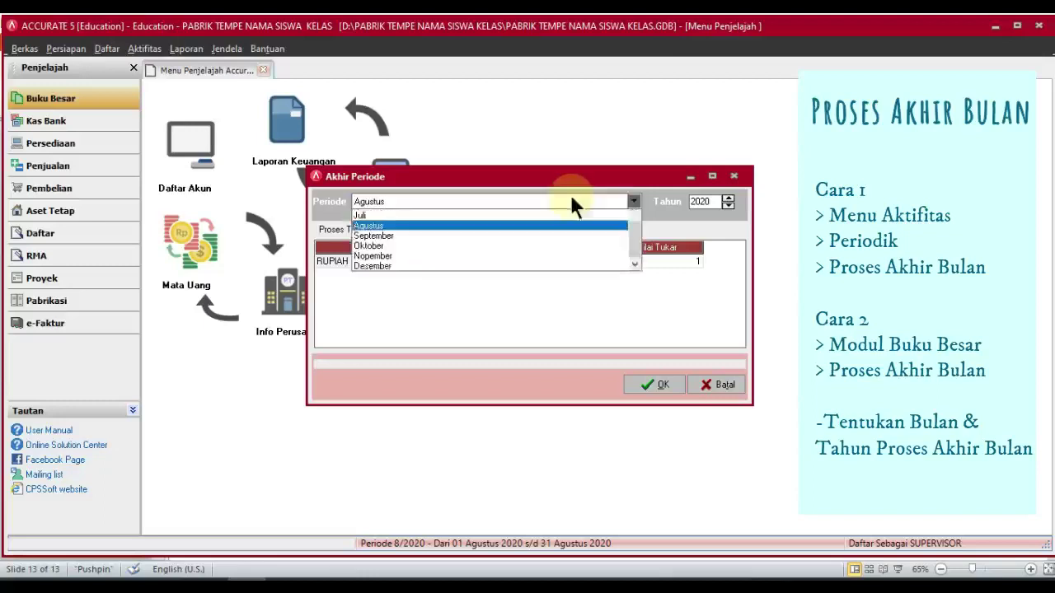
left_click(592, 245)
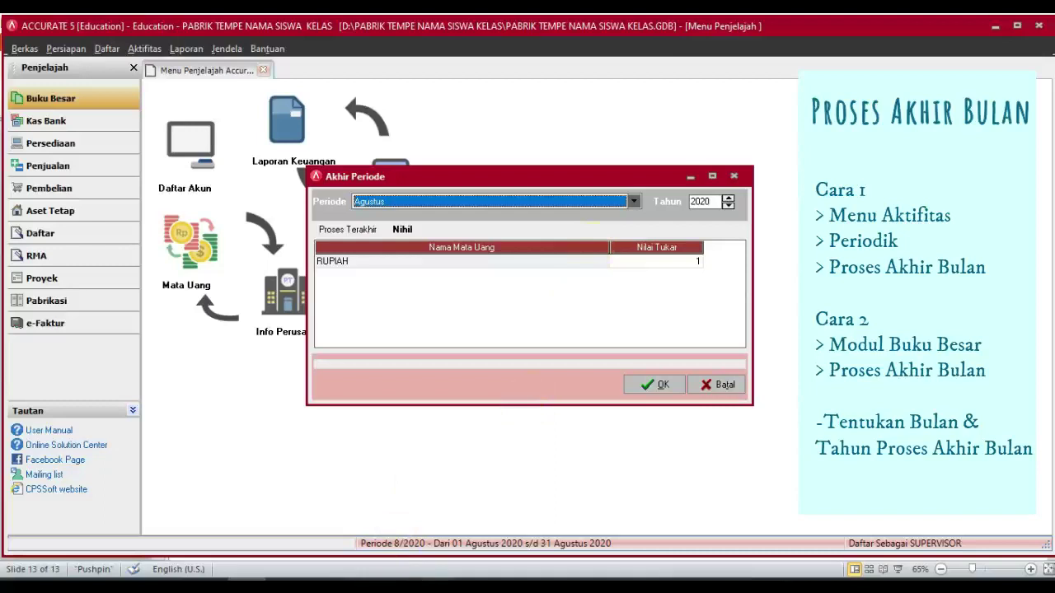
Step: Switch to the Word document SOAL PABRIK TEMPE - DATA AWAL, check the Neraca Saldo date, and return to Accurate
key("alt+Tab")
scroll(365, 434, "up", 15)
scroll(365, 434, "up", 15)
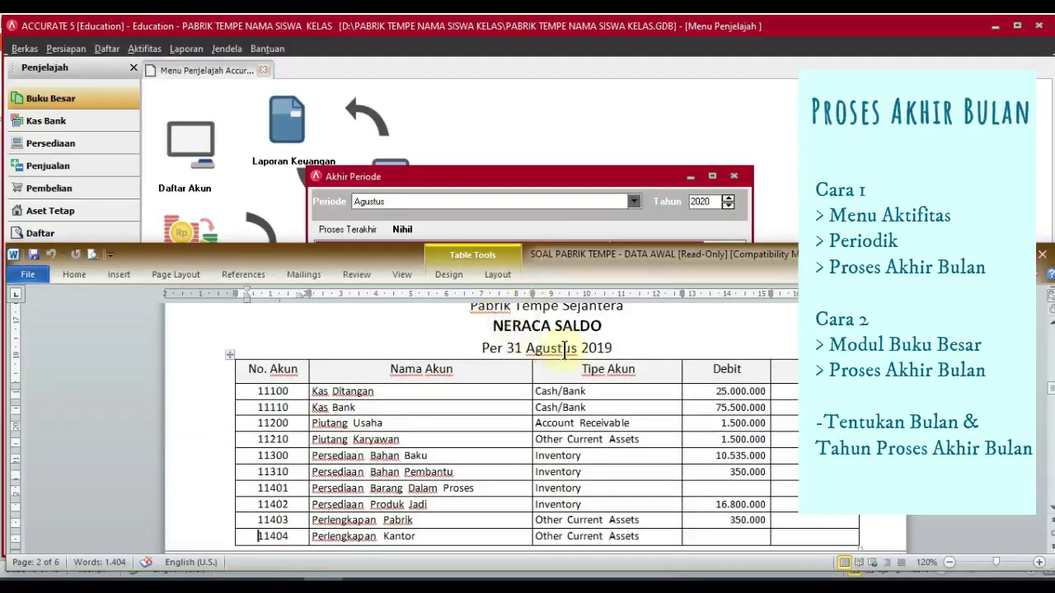
left_click(452, 175)
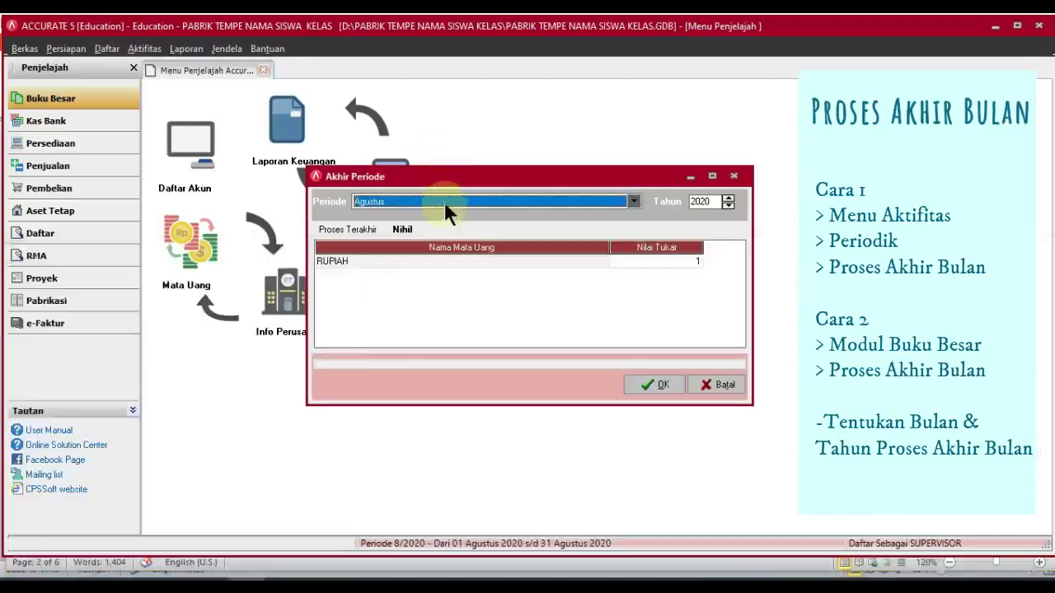
Step: Set the month-end period to Agustus and the year to 2019
left_click(444, 198)
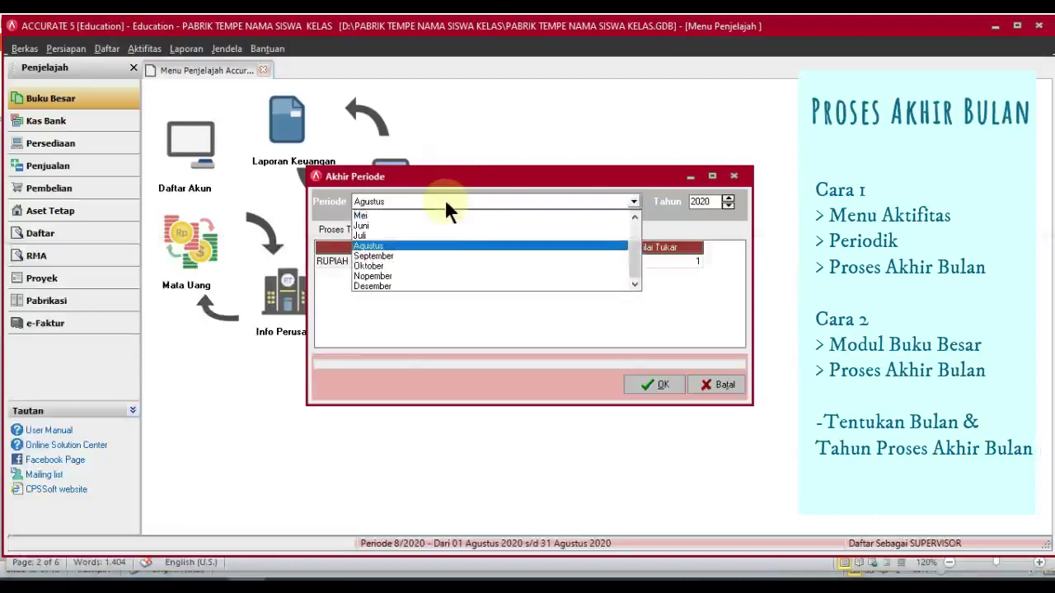
left_click(466, 245)
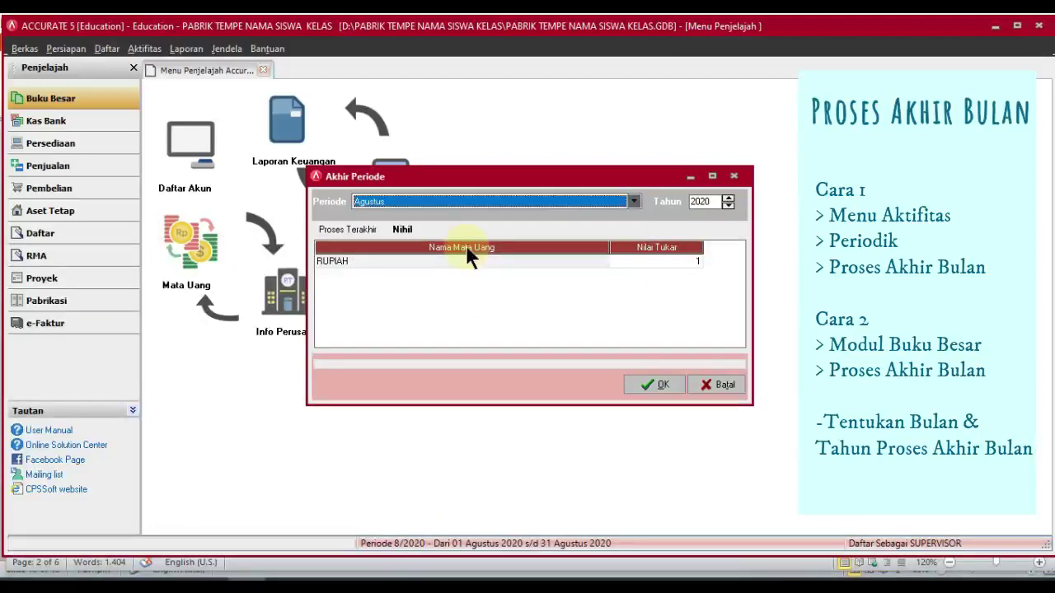
left_click(716, 202)
left_click(726, 204)
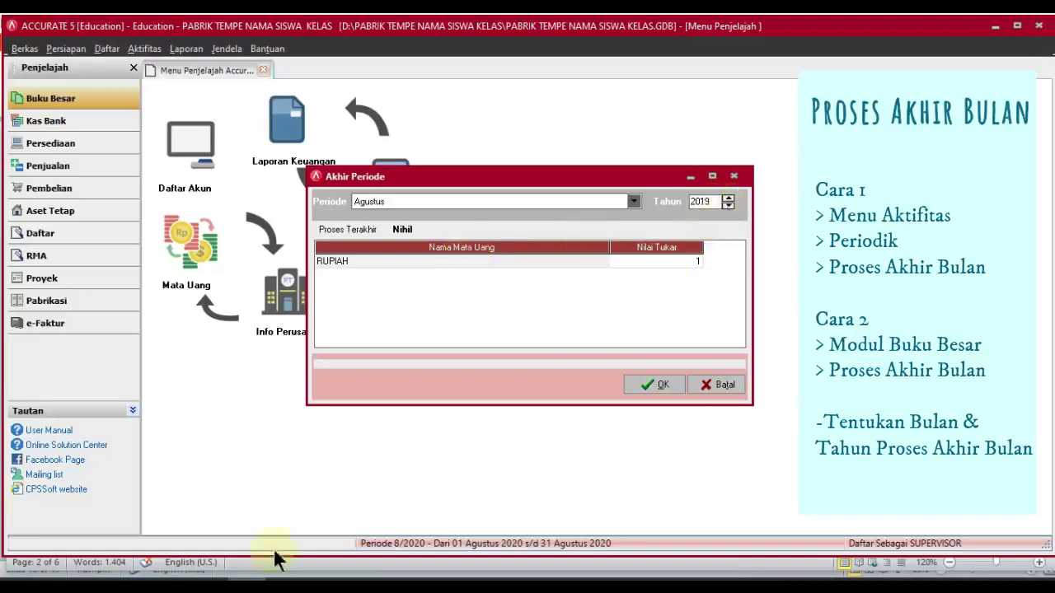
Step: Recheck the Neraca Saldo date in the Word document and run the month-end process for Agustus 2019 in Accurate
left_click(322, 579)
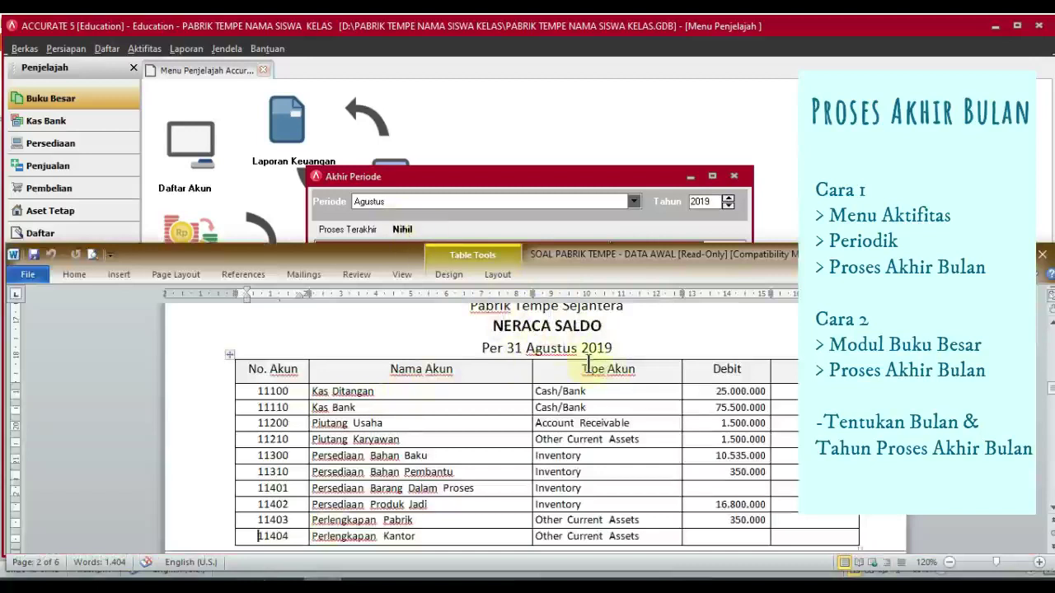
left_click(642, 218)
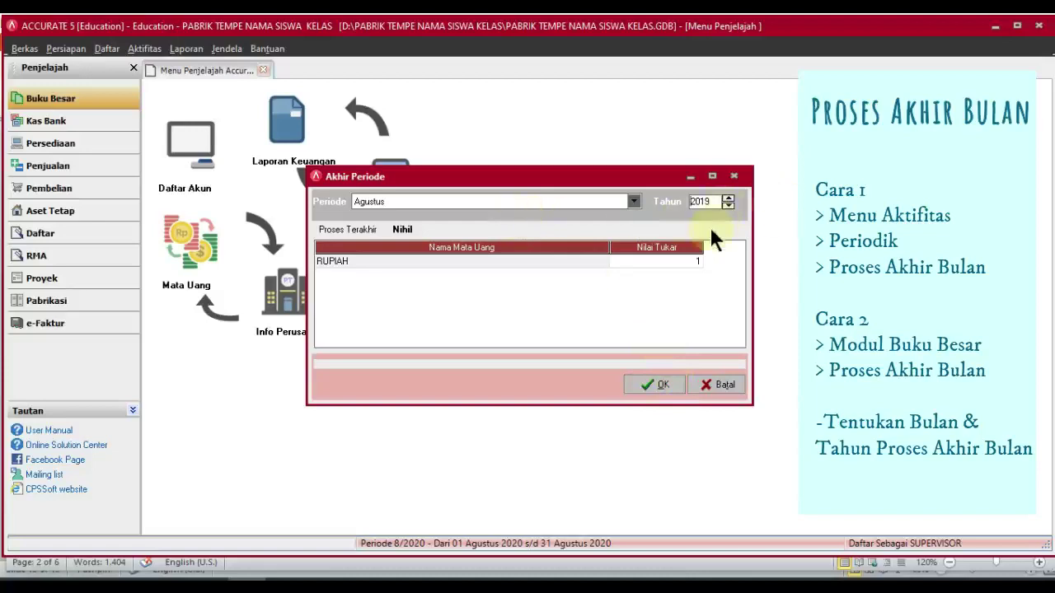
left_click(671, 384)
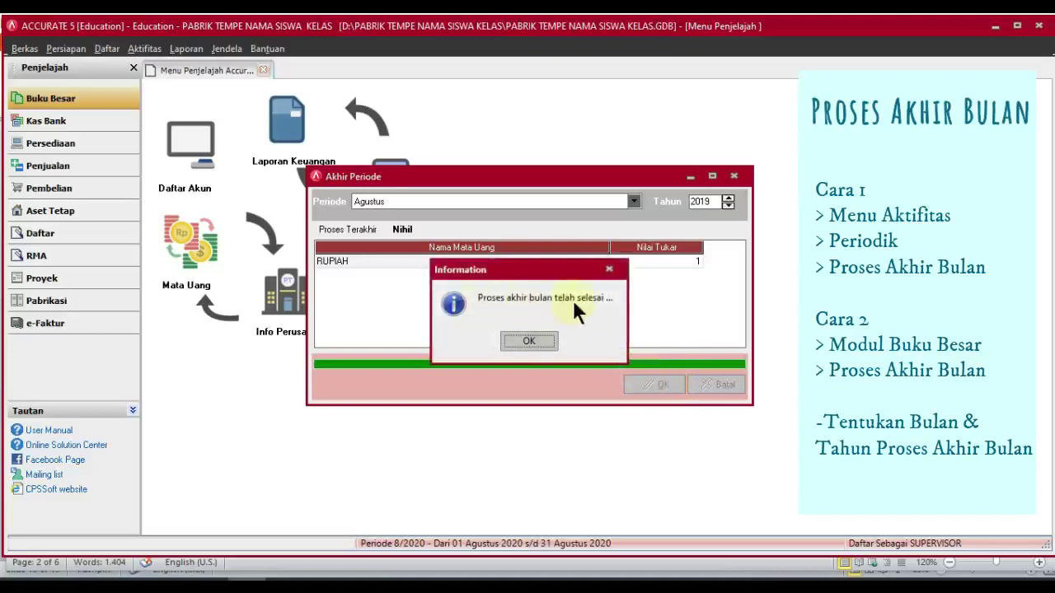
left_click(550, 339)
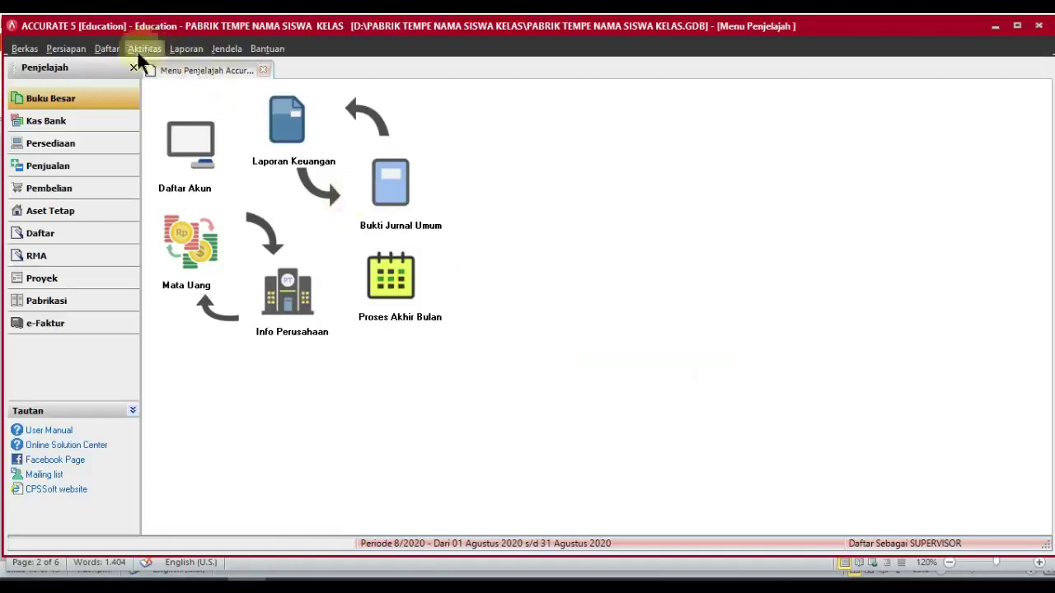
left_click(45, 305)
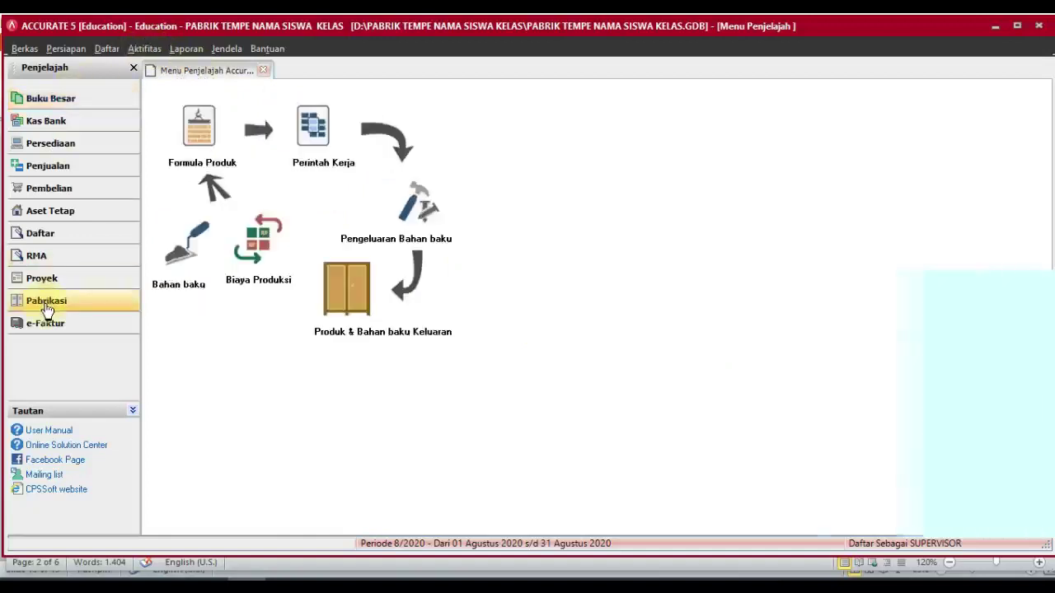
left_click(278, 246)
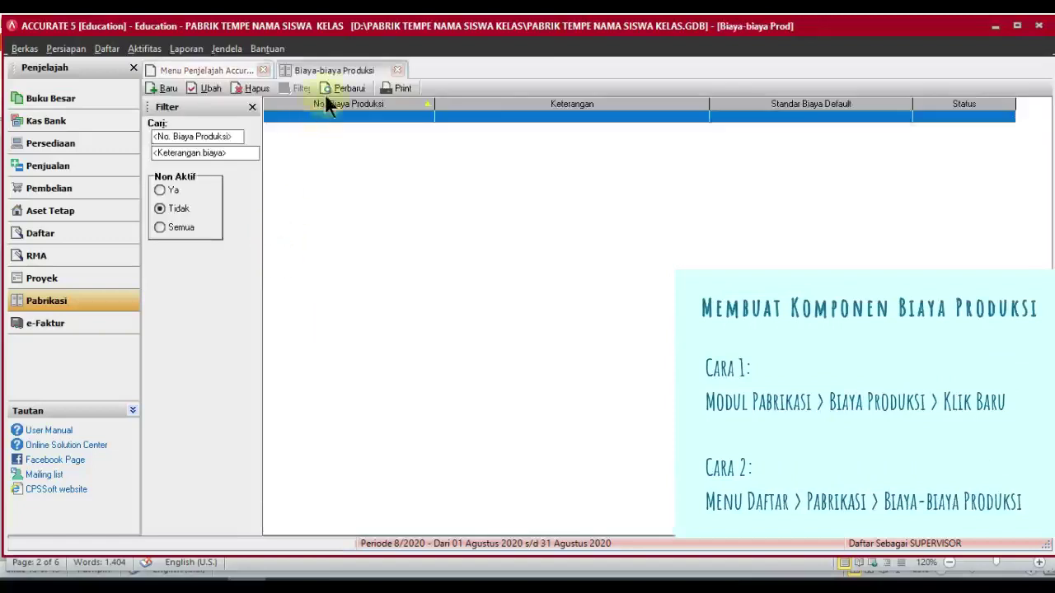
left_click(395, 70)
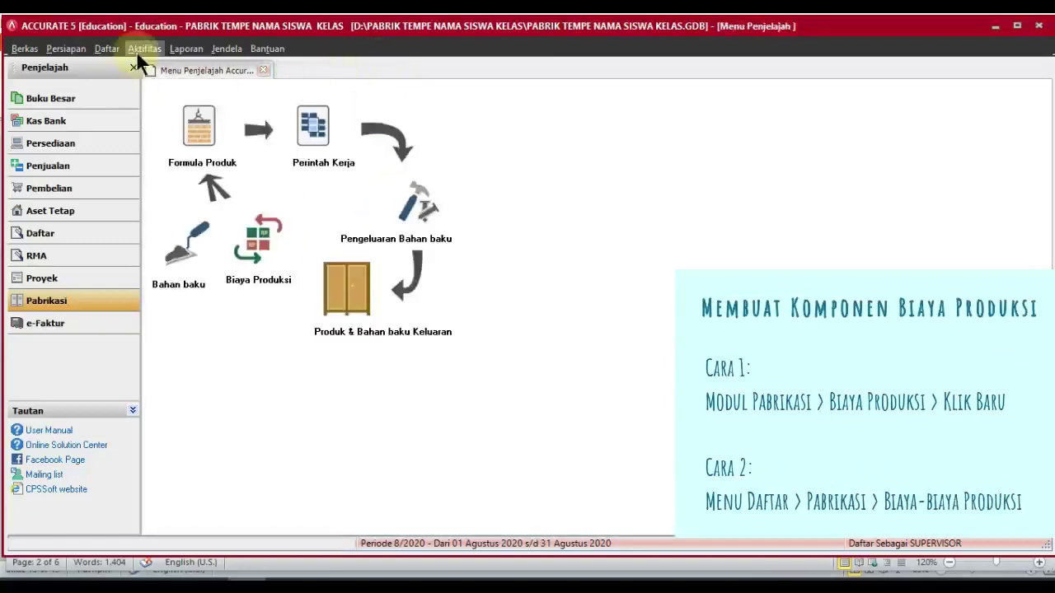
left_click(107, 49)
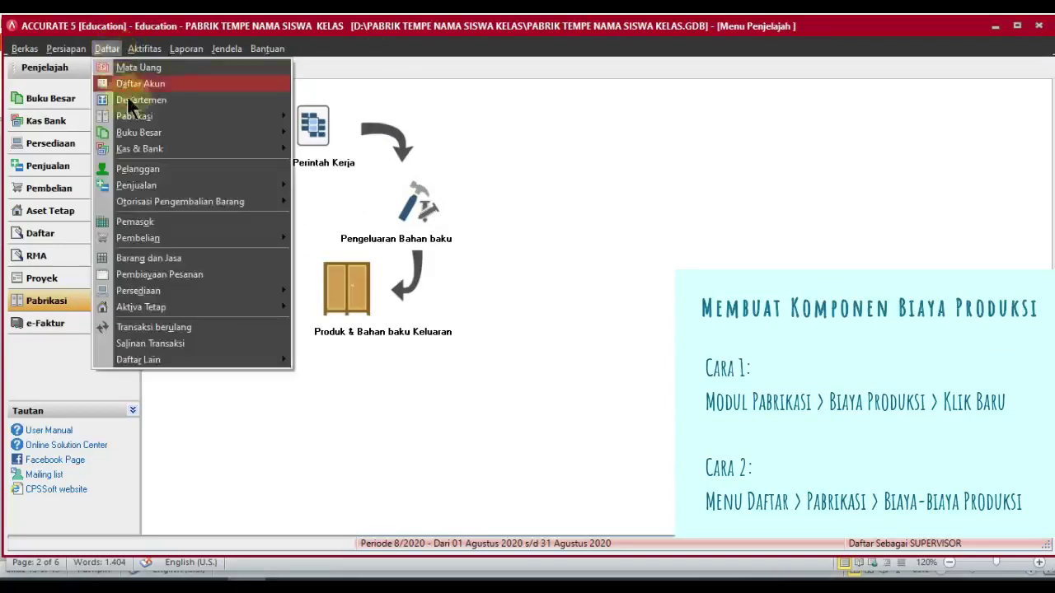
mouse_move(137, 115)
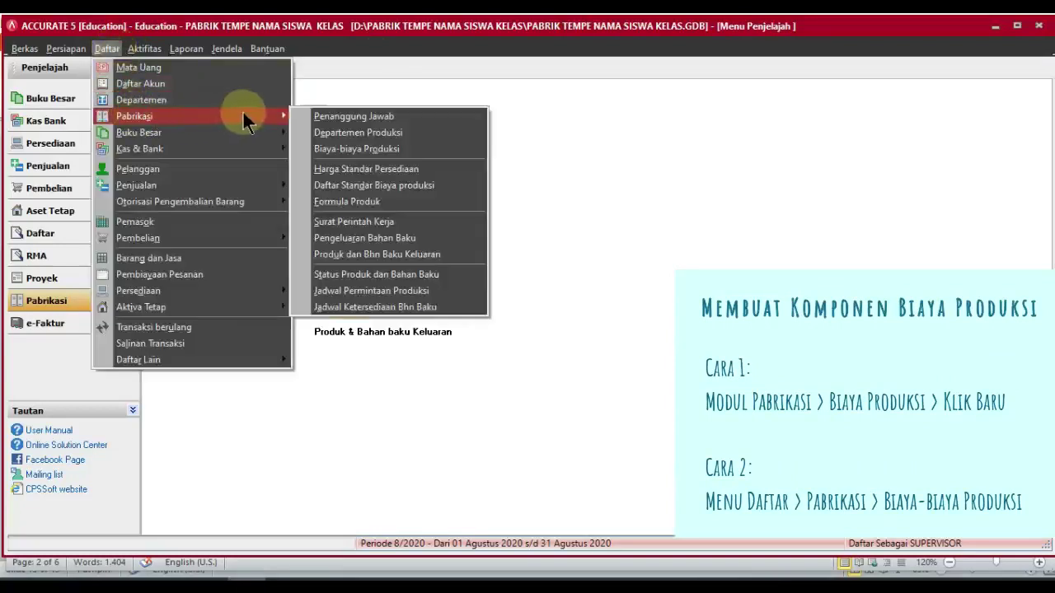
left_click(323, 150)
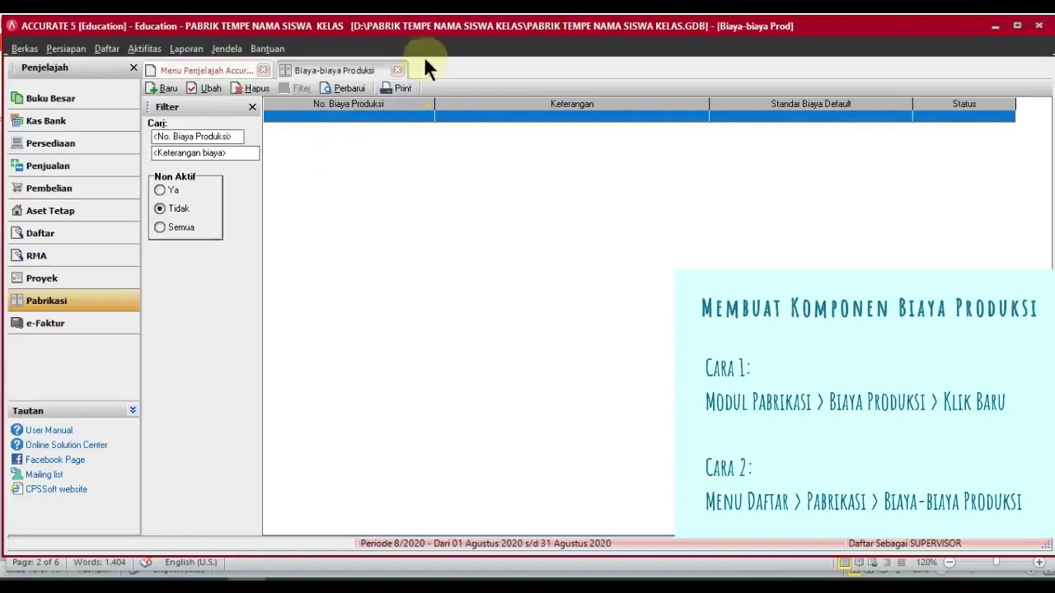
left_click(396, 70)
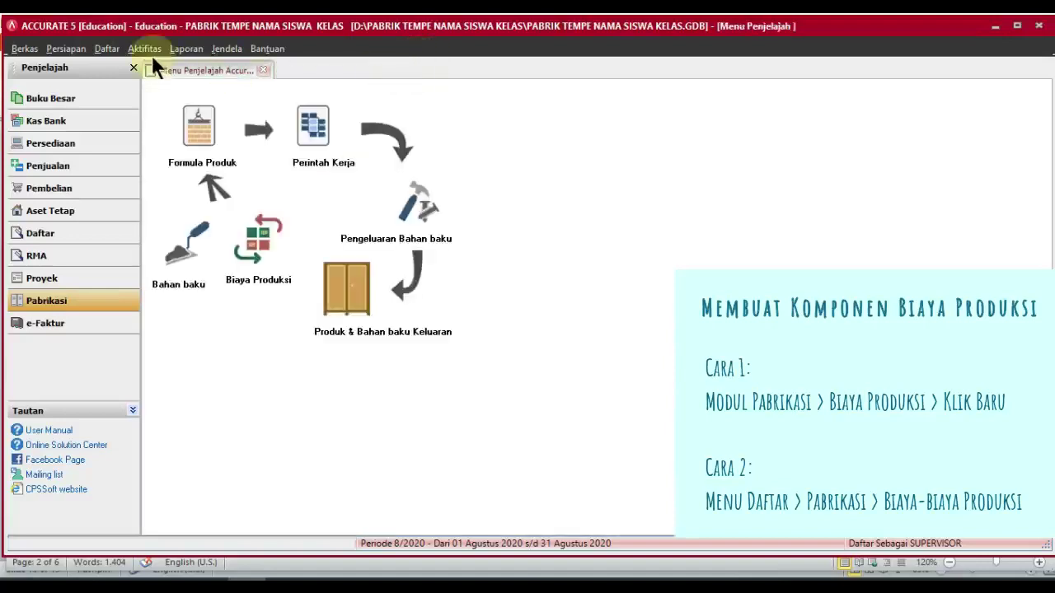
Step: Open the Pabrikasi list of production costs (Biaya-biaya Produksi)
left_click(105, 49)
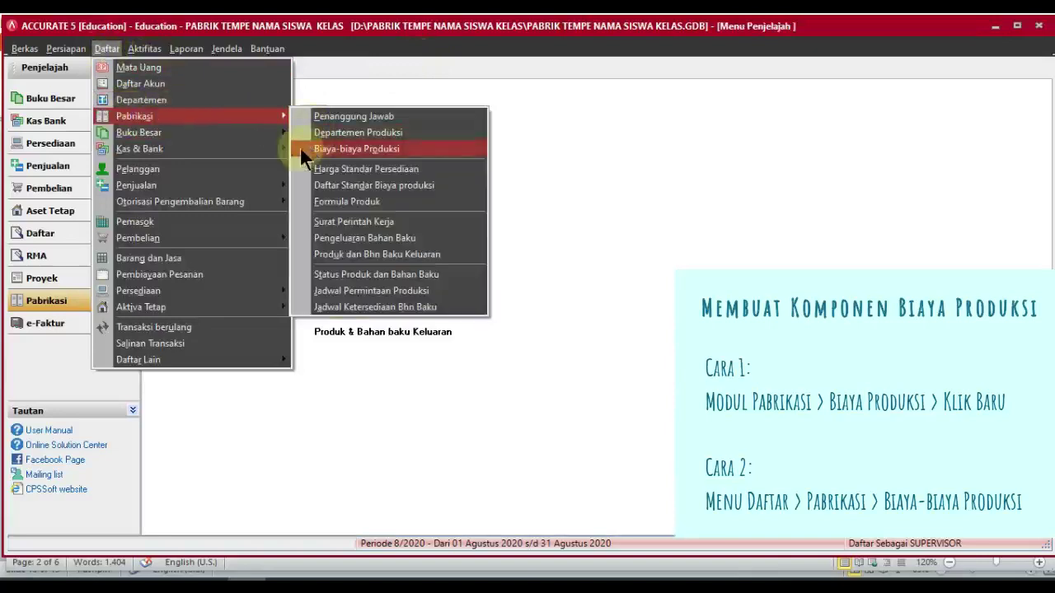
left_click(302, 150)
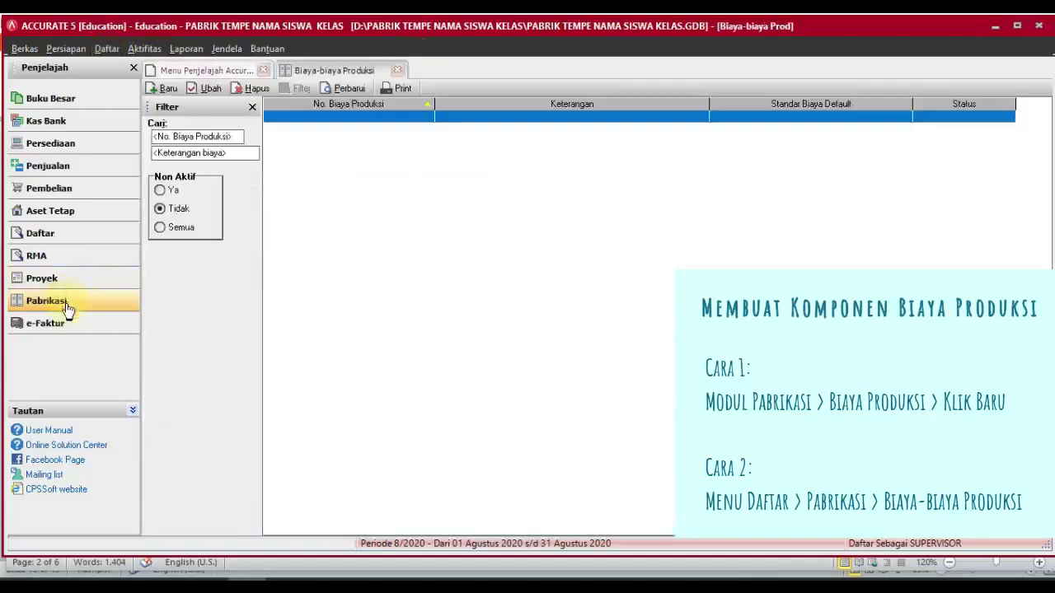
Step: Close the production cost list, reopen it through Biaya Produksi in the Pabrikasi module, and start a new production cost
left_click(70, 307)
left_click(398, 70)
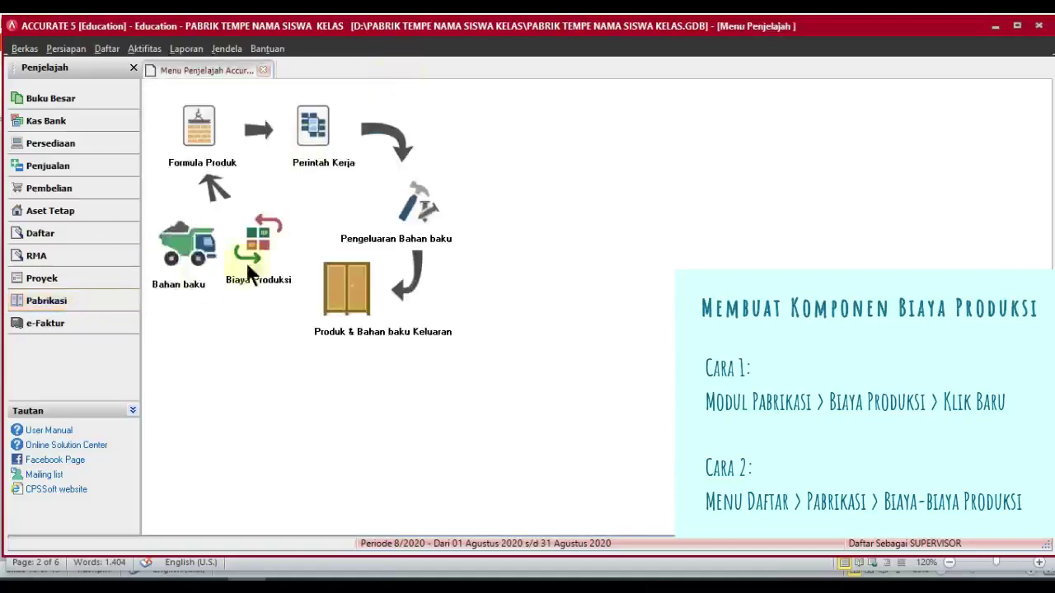
left_click(253, 229)
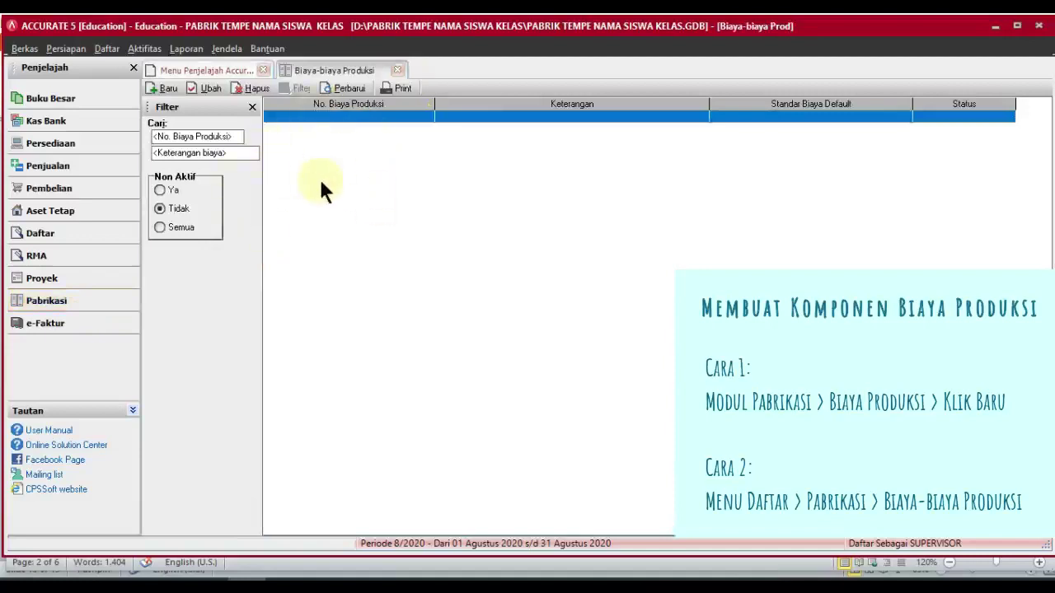
left_click(161, 88)
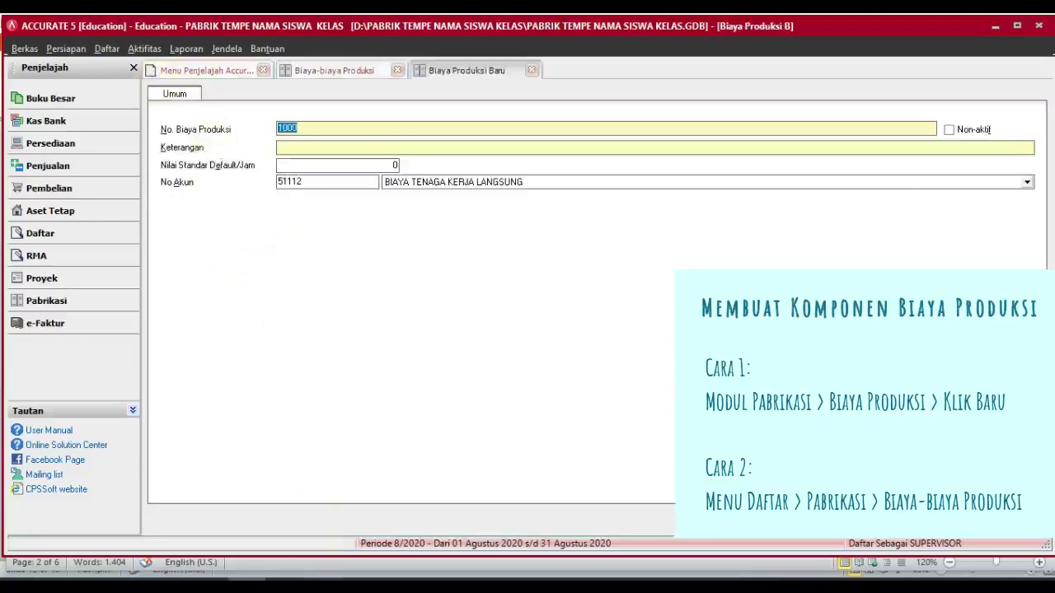
Step: Copy the number BP. TKL from the Komponen Biaya Produksi table in the Word document into No. Biaya Produksi in Accurate
left_click(326, 579)
scroll(361, 449, "down", 20)
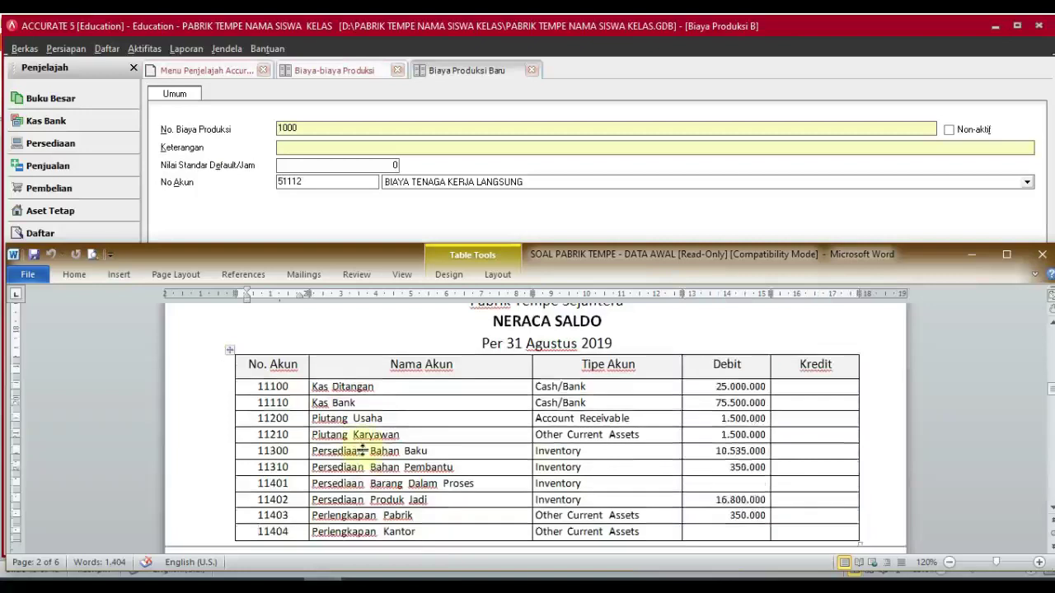
key("alt+Tab")
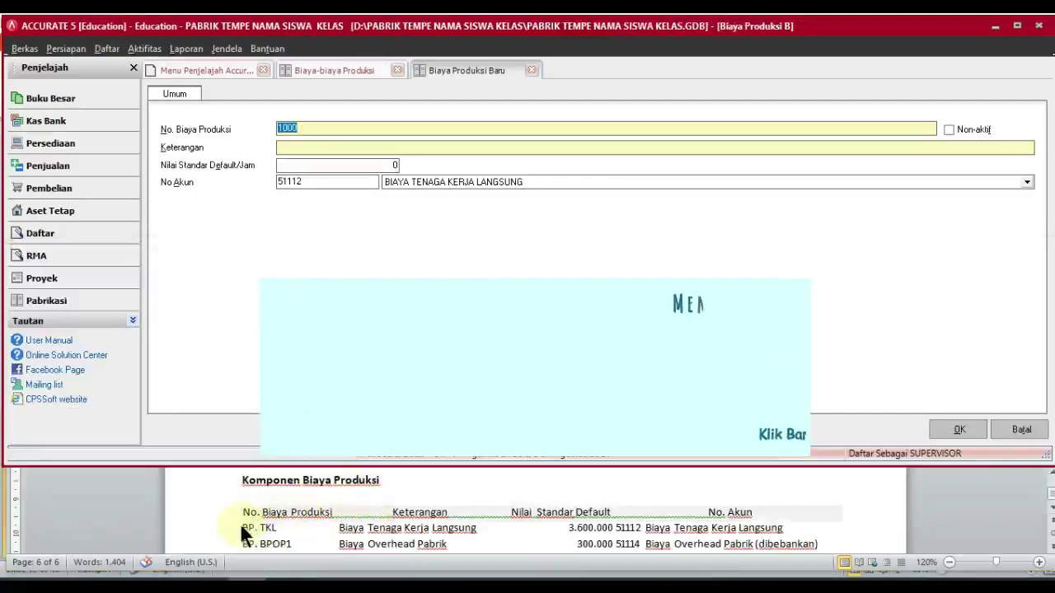
left_click(280, 527)
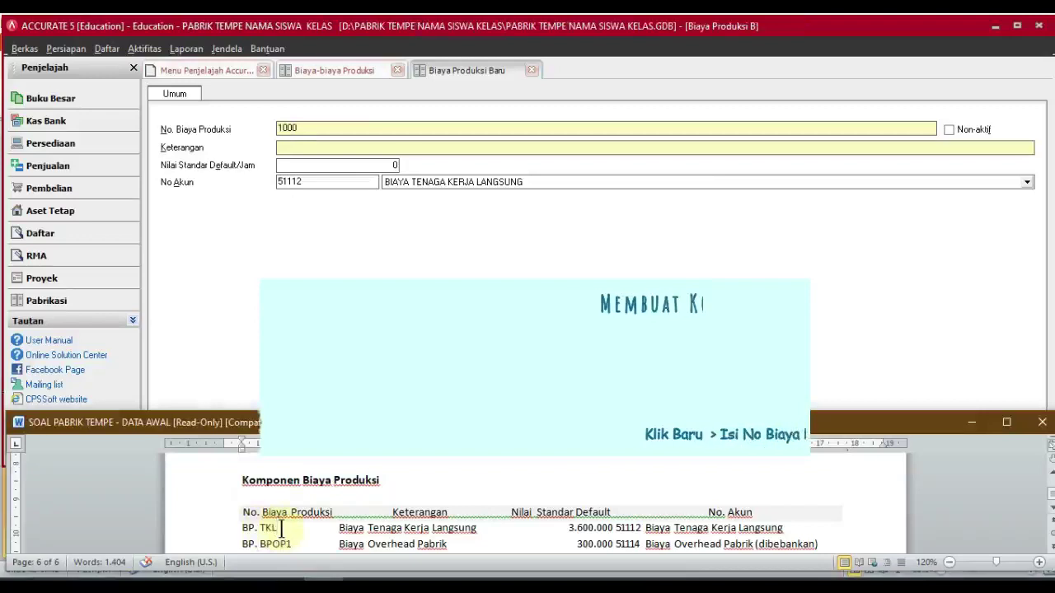
triple_click(281, 527)
key("ctrl+c")
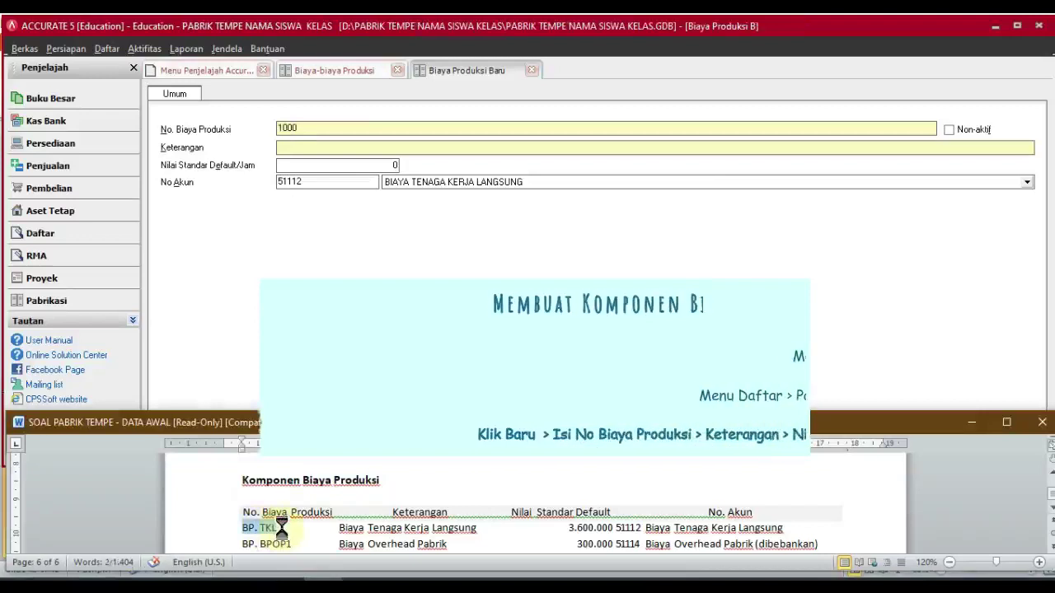
left_click(341, 128)
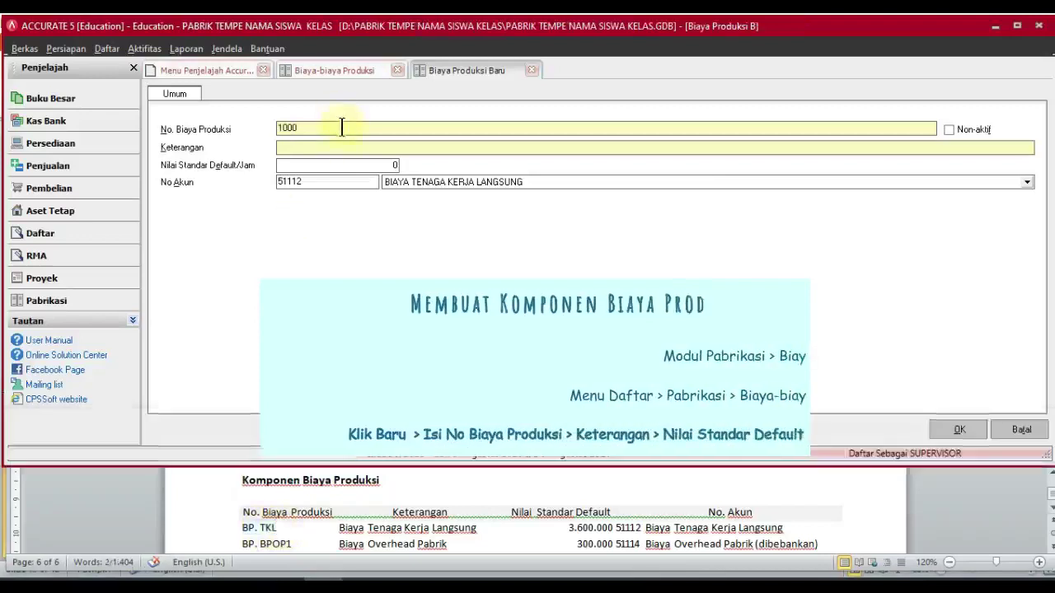
left_click_drag(341, 127, 264, 130)
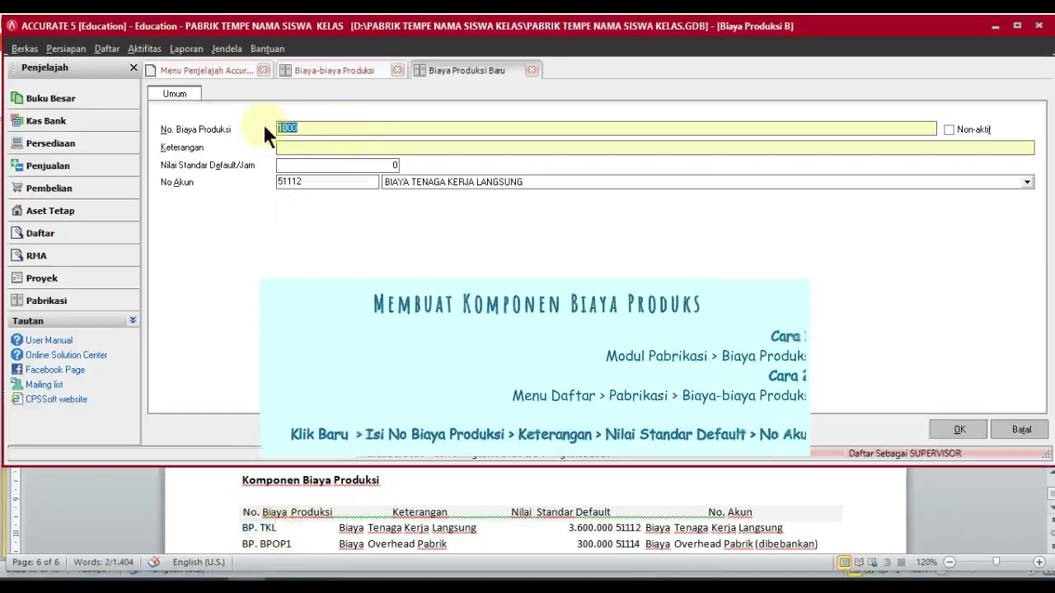
key("ctrl+v")
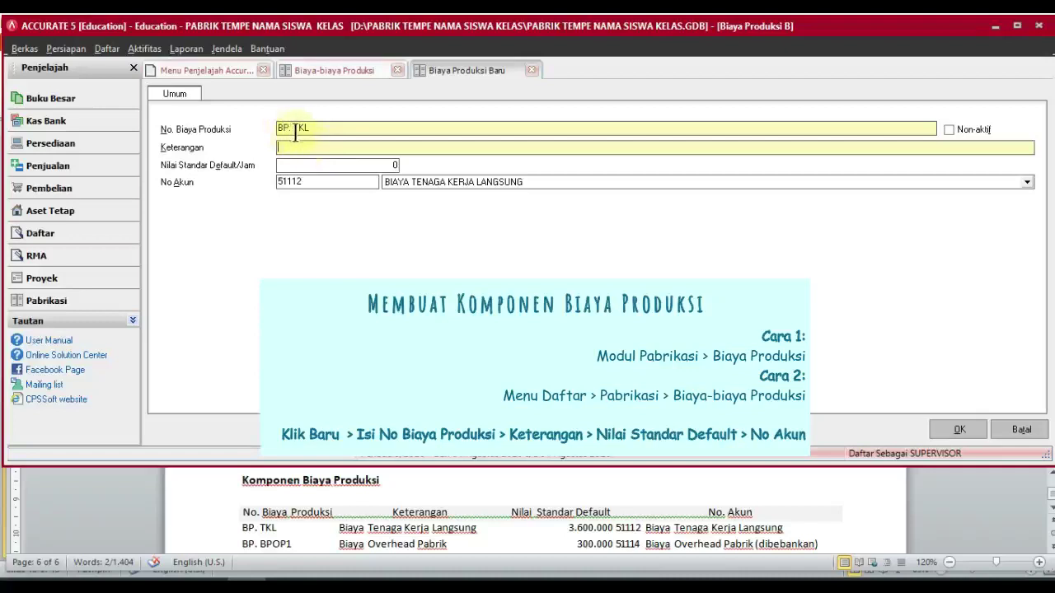
Step: Copy the description Biaya Tenaga Kerja Langsung from the BP. TKL row in Word into Keterangan in Accurate
left_click(346, 533)
left_click(339, 529)
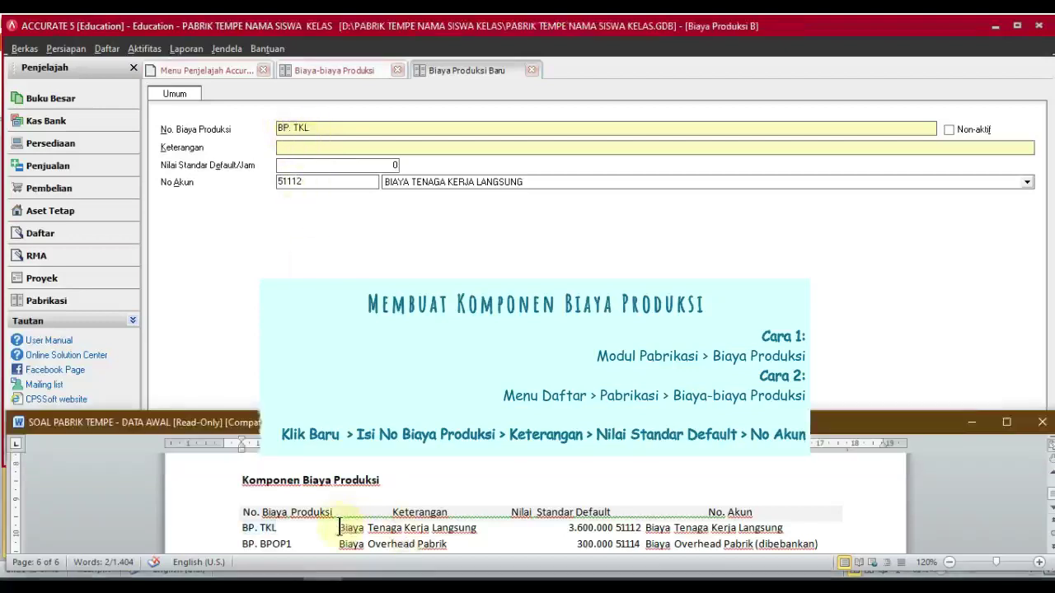
key("ctrl+shift+Right")
key("ctrl+shift+Right")
key("ctrl+shift+Right")
key("ctrl+shift+Right")
key("ctrl+c")
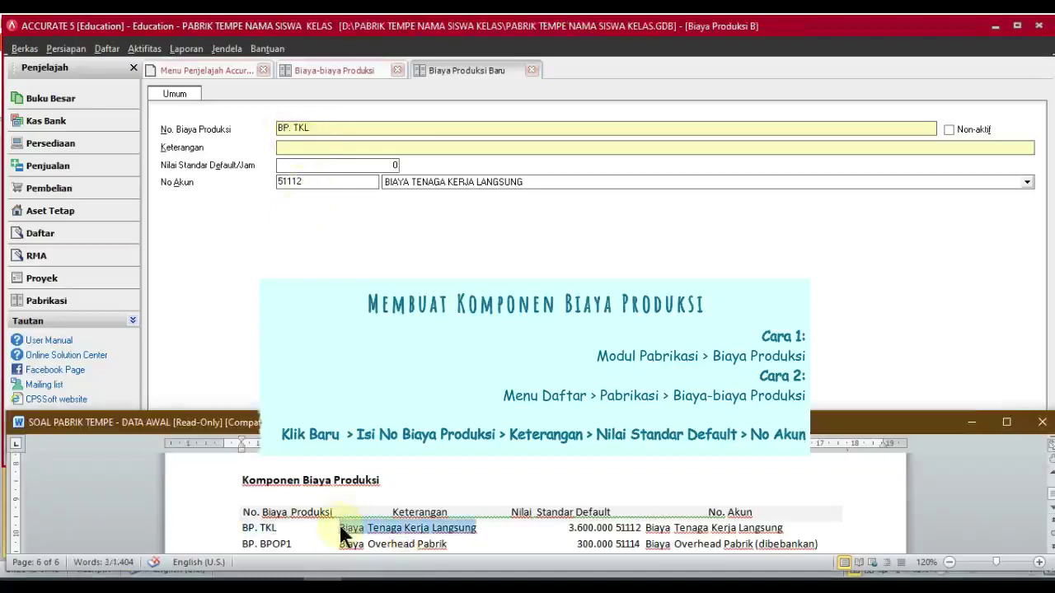
left_click(387, 148)
key("ctrl+v")
Step: Replace Nilai Standar Default/Jam with 3.600.000 copied from the BP. TKL row in the Word document
left_click(353, 164)
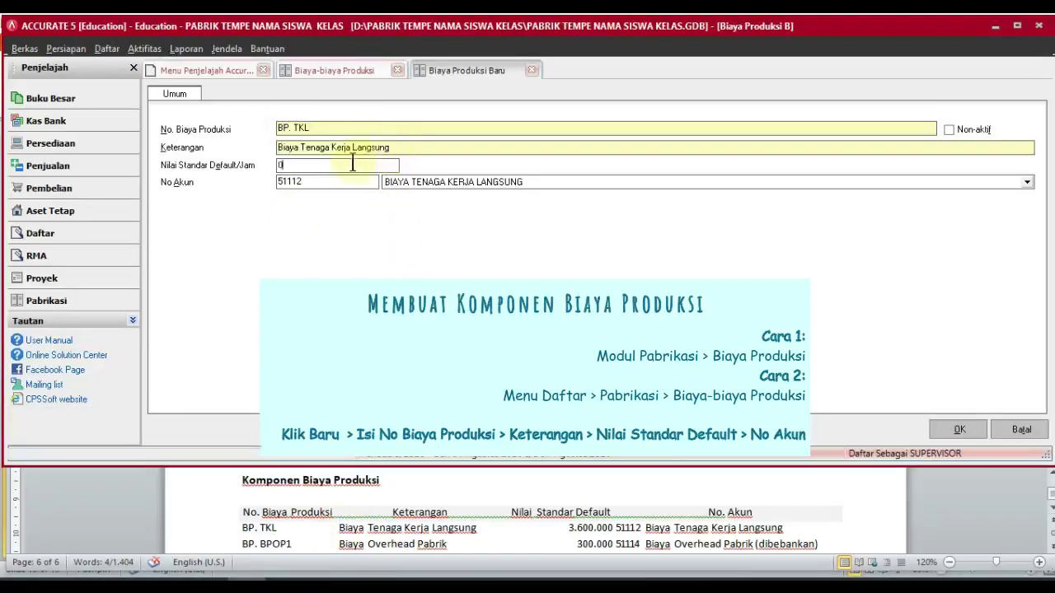
key("BackSpace")
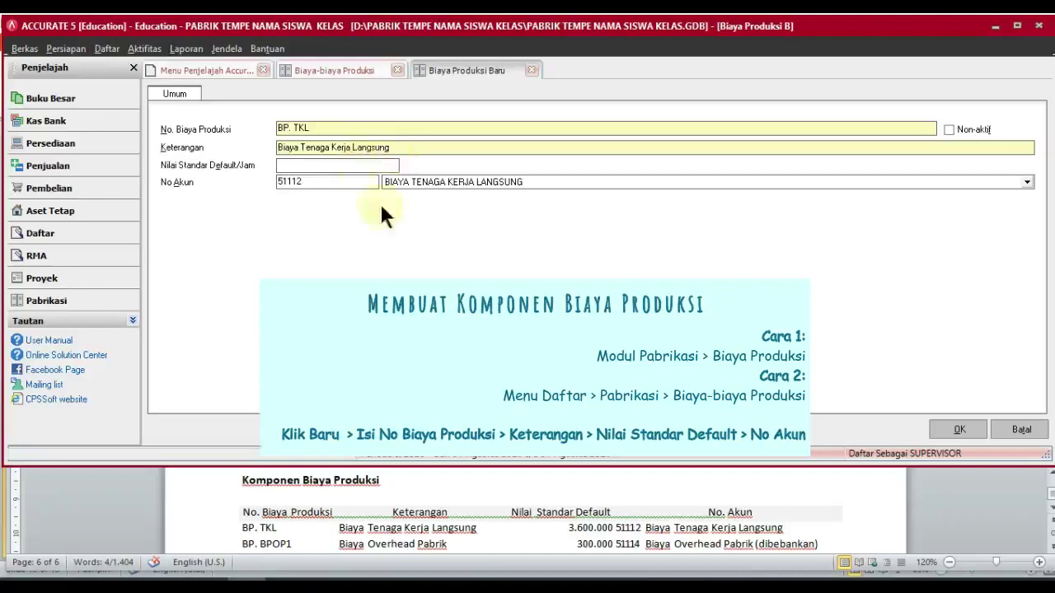
left_click(566, 531)
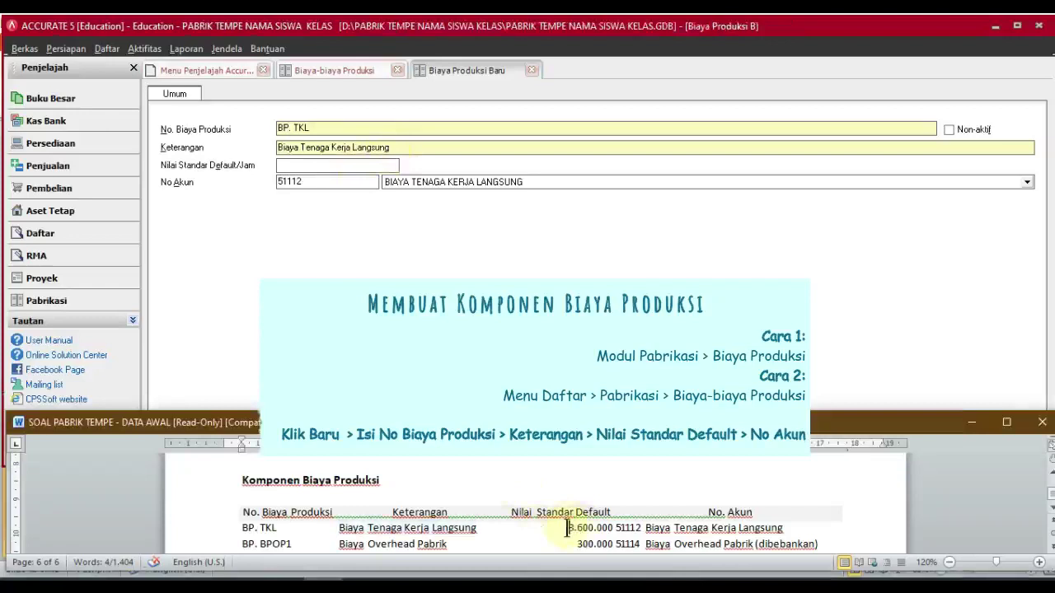
key("shift+Right")
key("shift+Right")
key("shift+Right")
key("shift+Right")
key("shift+Right")
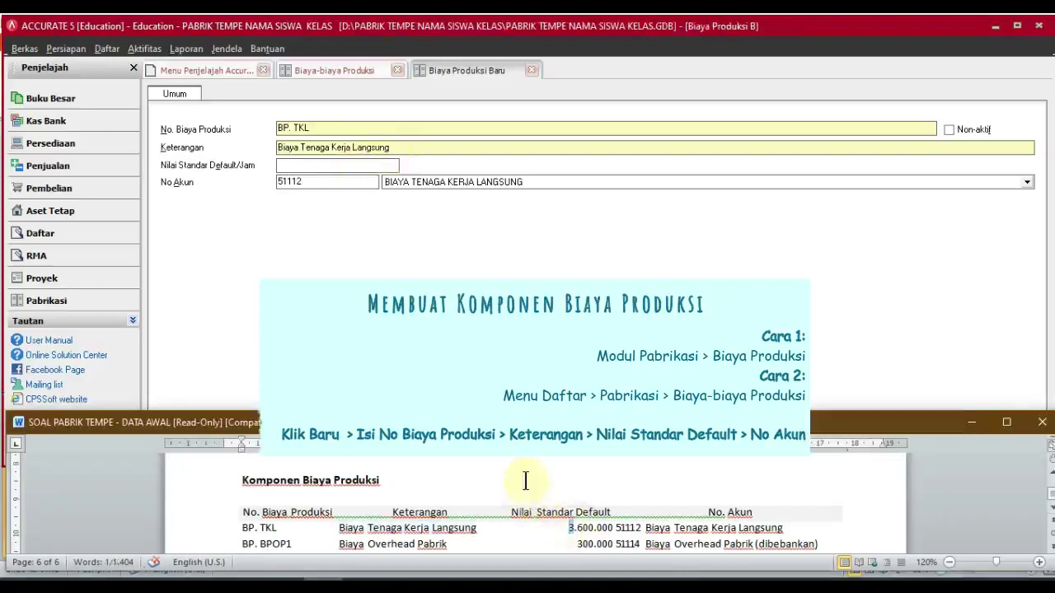
key("shift+Right")
key("shift+Right")
key("shift+Right")
key("shift+Right")
key("ctrl+c")
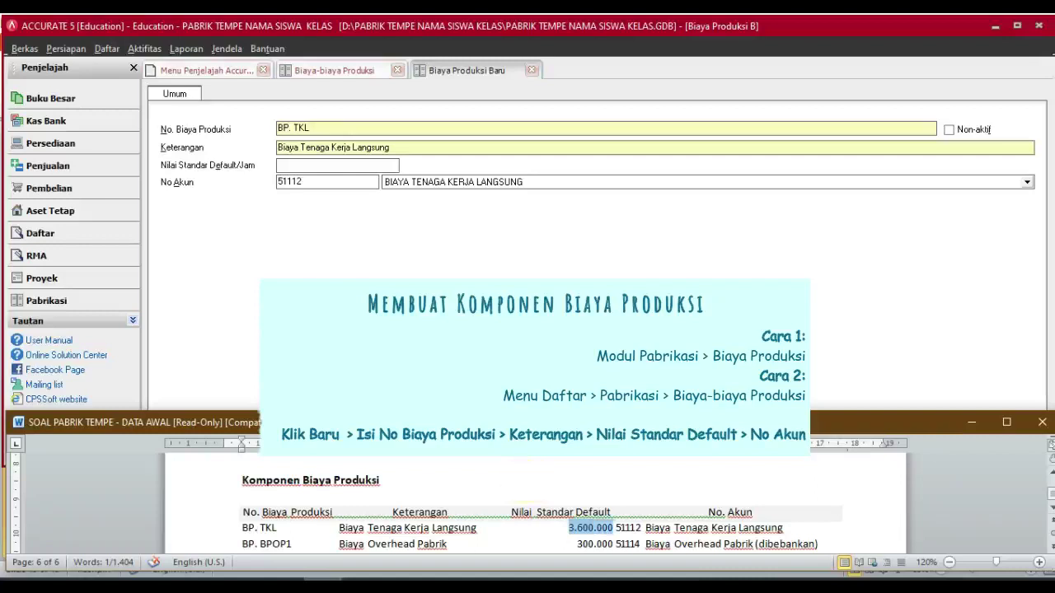
left_click(317, 170)
key("ctrl+v")
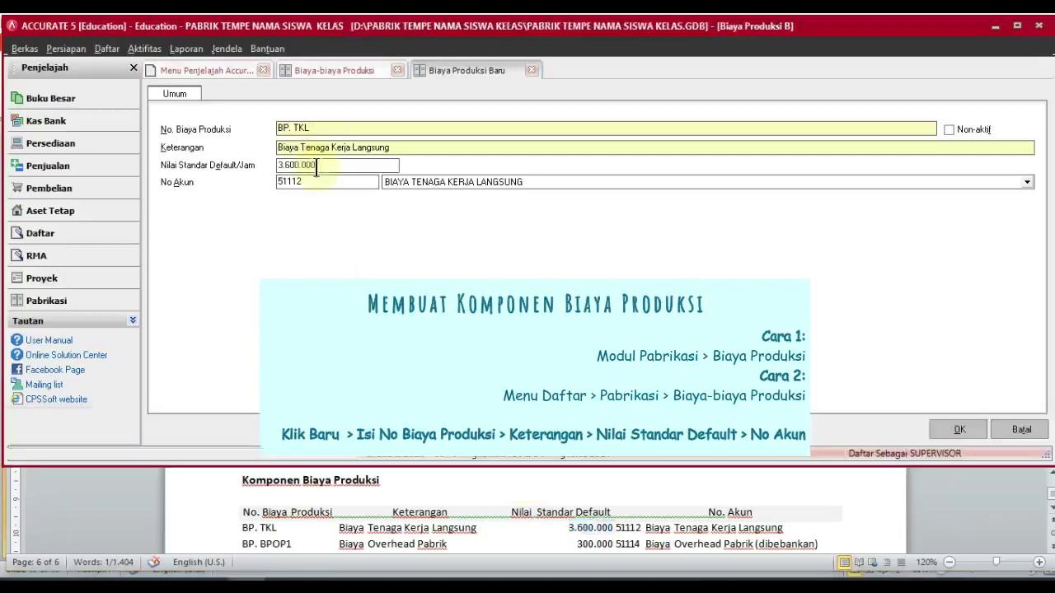
key("Tab")
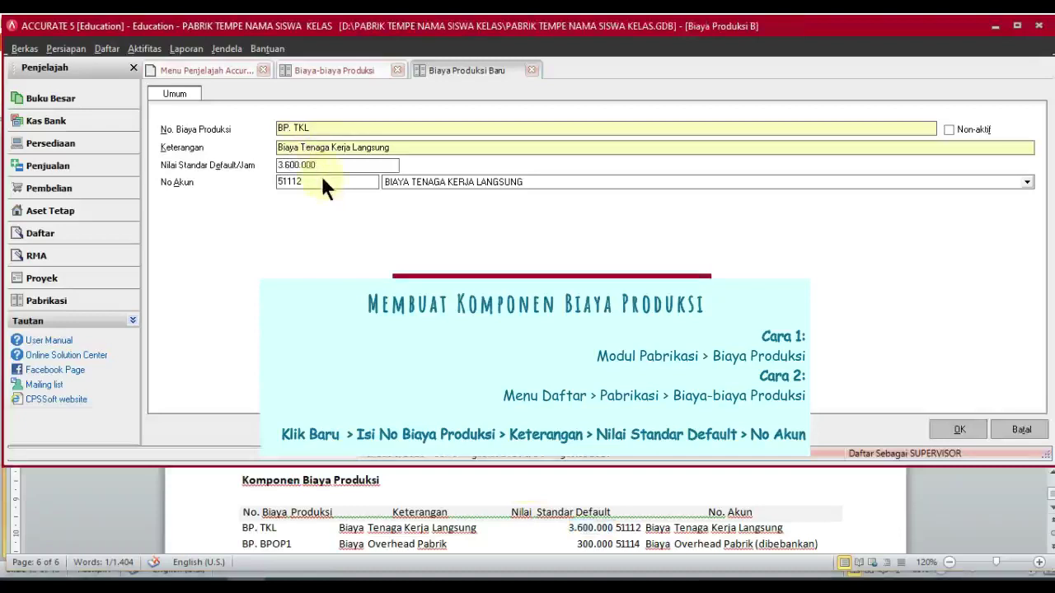
key("Return")
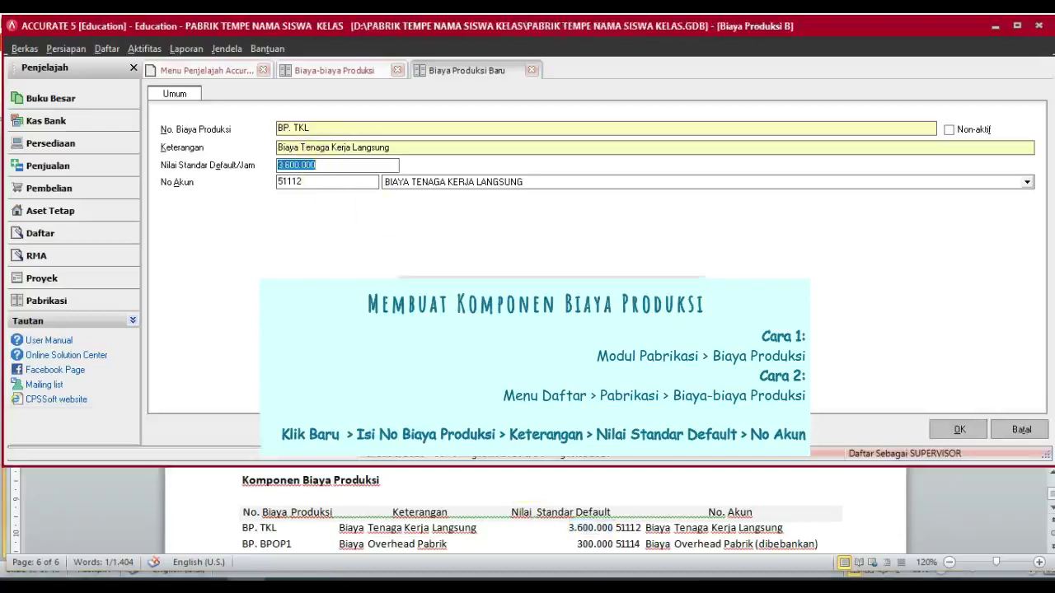
Step: Remove the thousands separators from Nilai Standar Default/Jam so it is entered as 3600000
left_click(302, 165)
key("BackSpace")
key("BackSpace")
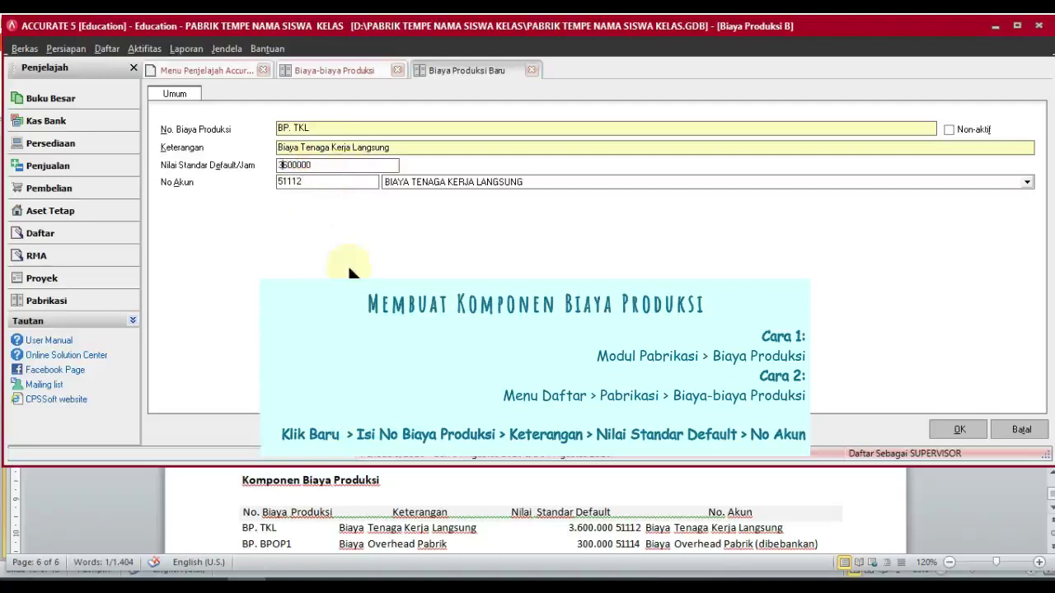
key("Tab")
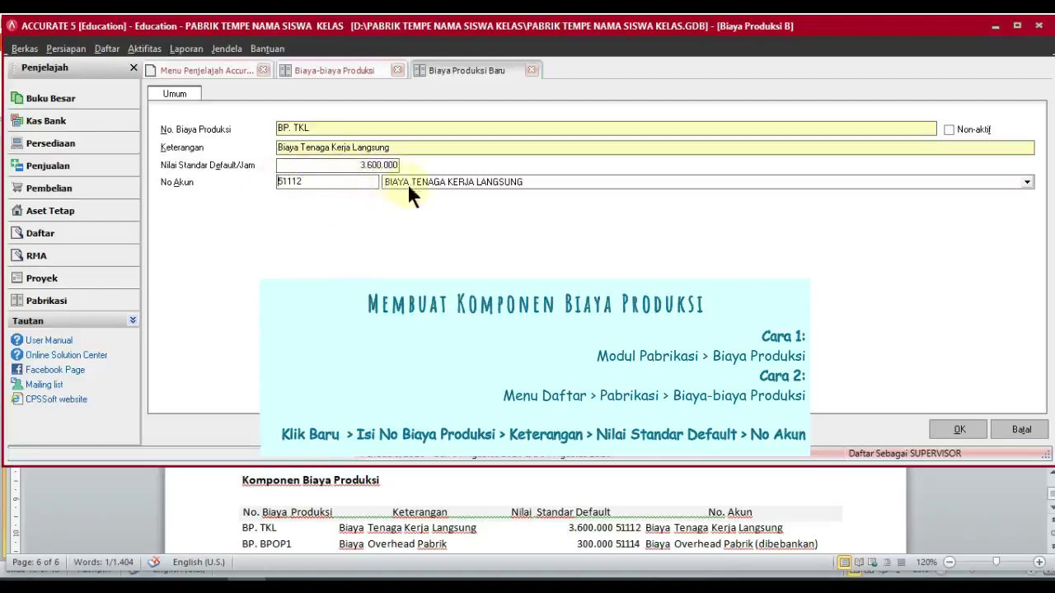
Step: Set the account to BIAYA TENAGA KERJA LANGSUNG as in the Word table, then save the cost and refresh the list
left_click(651, 529)
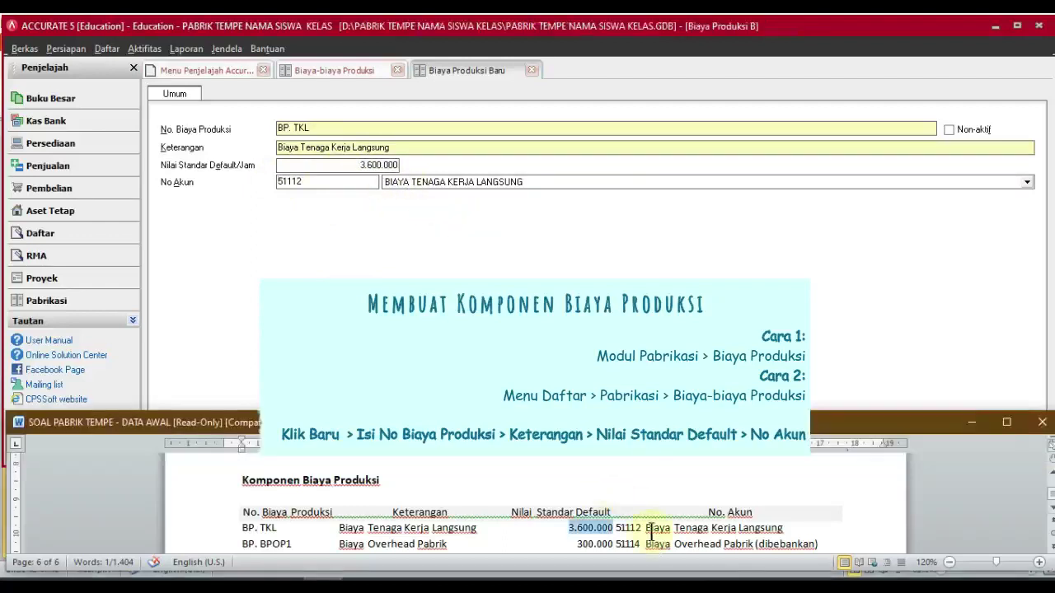
key("shift+End")
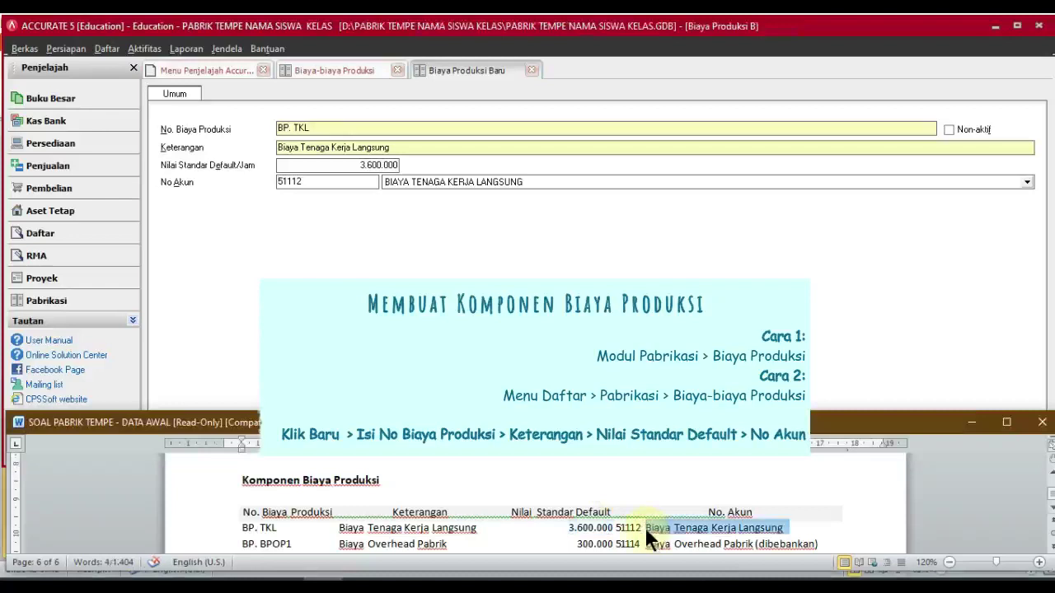
left_click(508, 175)
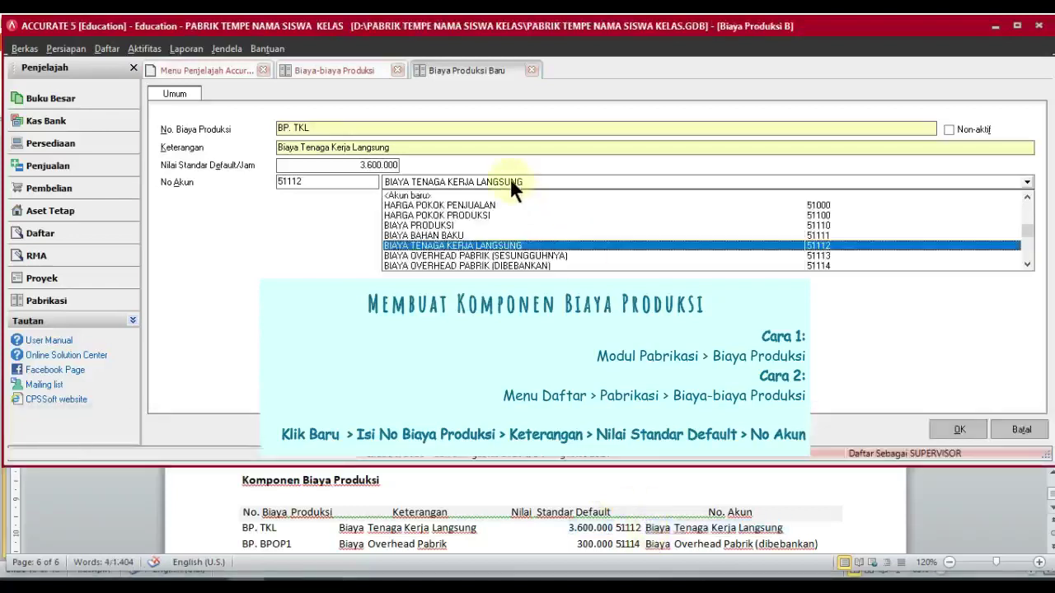
left_click(505, 238)
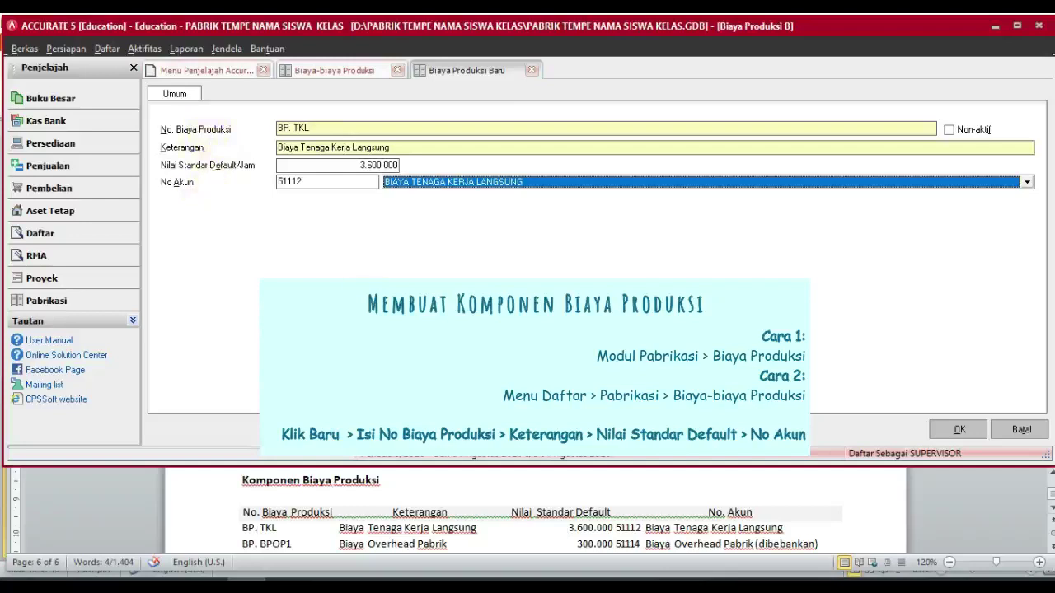
left_click(943, 429)
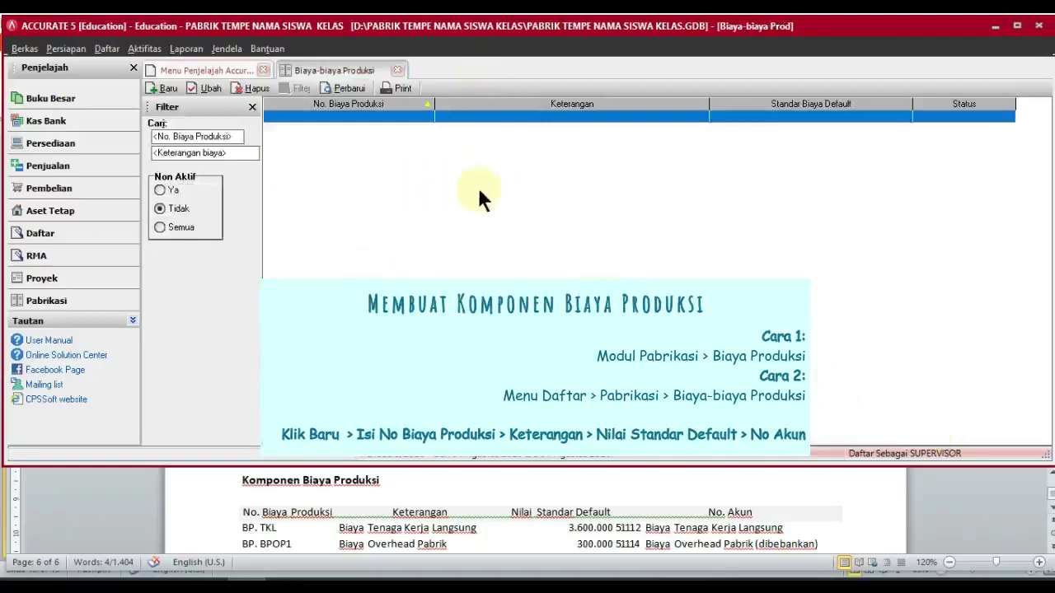
left_click(359, 90)
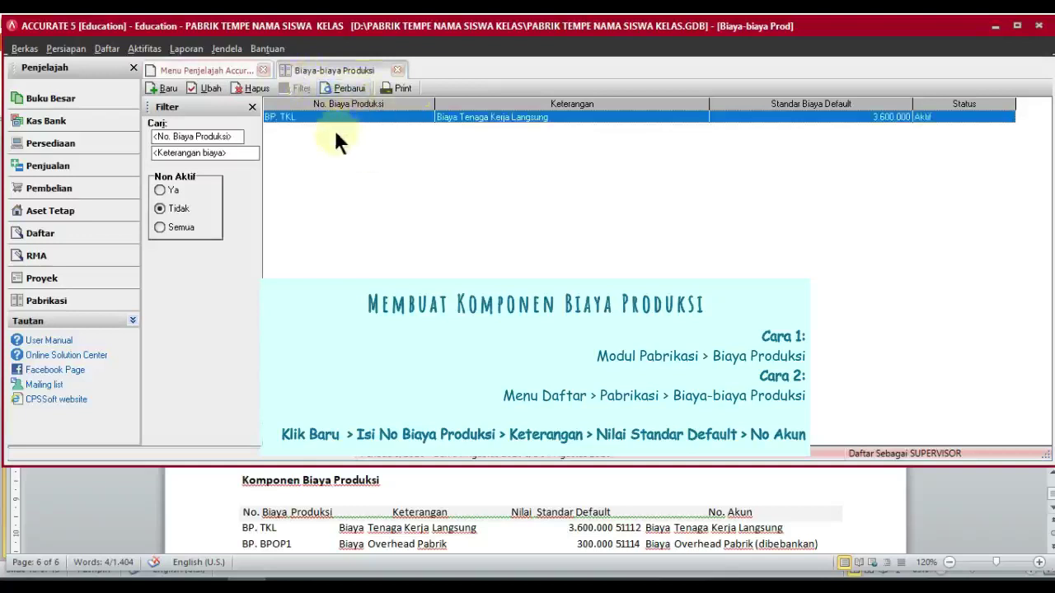
Step: Start another new production cost and set its No. Biaya Produksi to BP. BPOP1 from the Word table
left_click(162, 88)
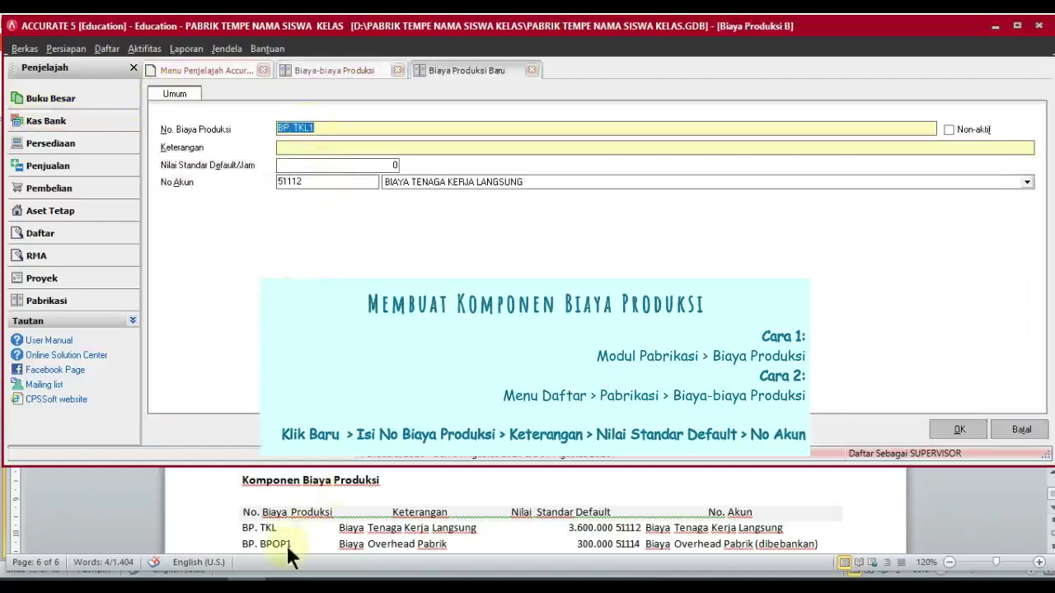
left_click(237, 545)
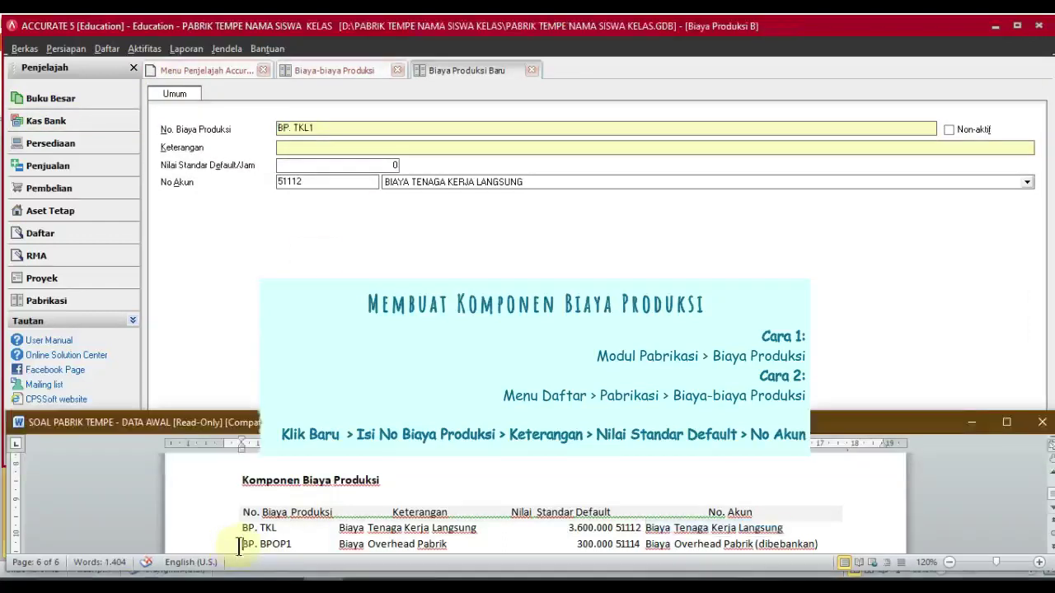
key("ctrl+shift+Right")
key("ctrl+shift+Right")
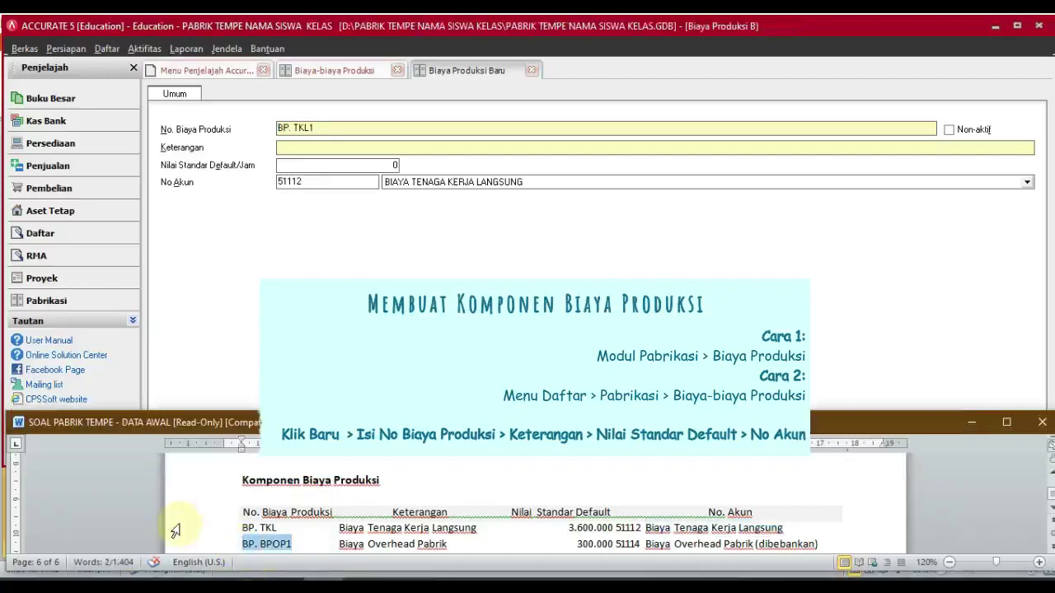
left_click(334, 130)
key("ctrl+a")
type("BP. BPOP1")
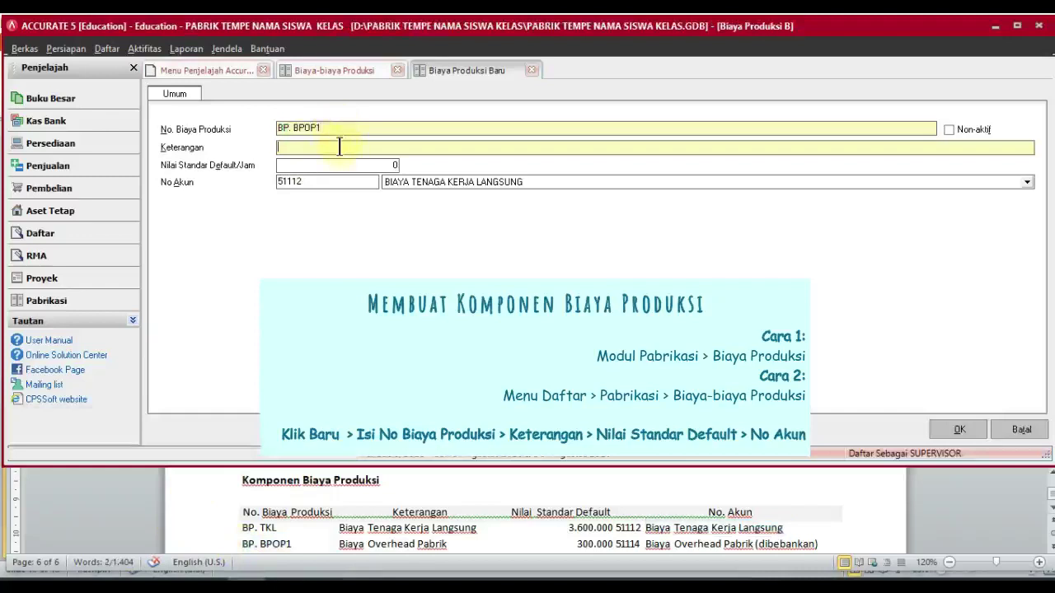
Step: Copy the description Biaya Overhead Pabrik from the BP. BPOP1 row in Word into Keterangan in Accurate, and return to Word
left_click(334, 541)
left_click(339, 545)
triple_click(339, 544)
key("ctrl+c")
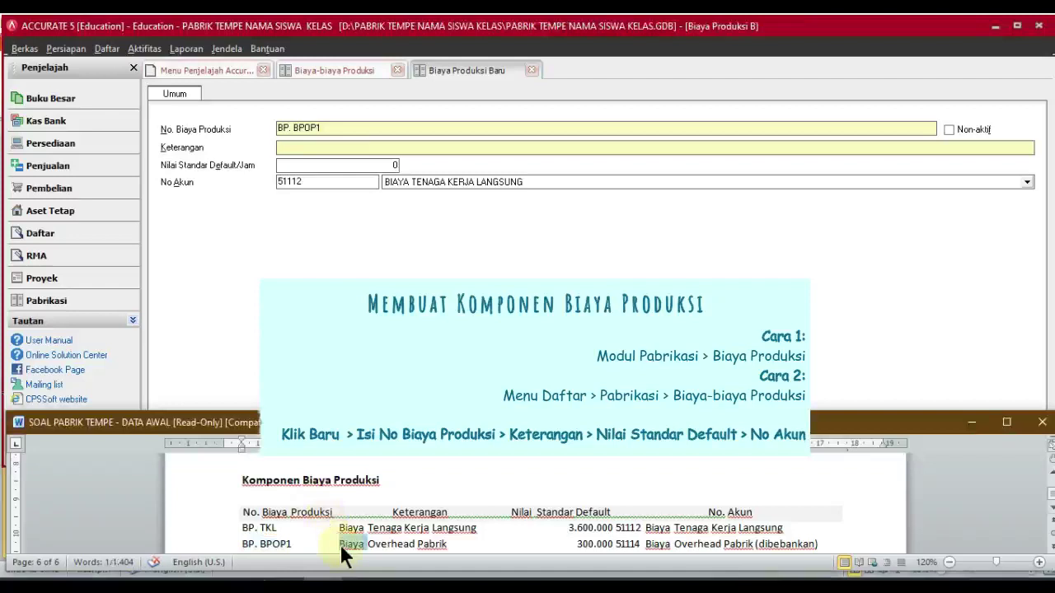
left_click(302, 147)
key("ctrl+v")
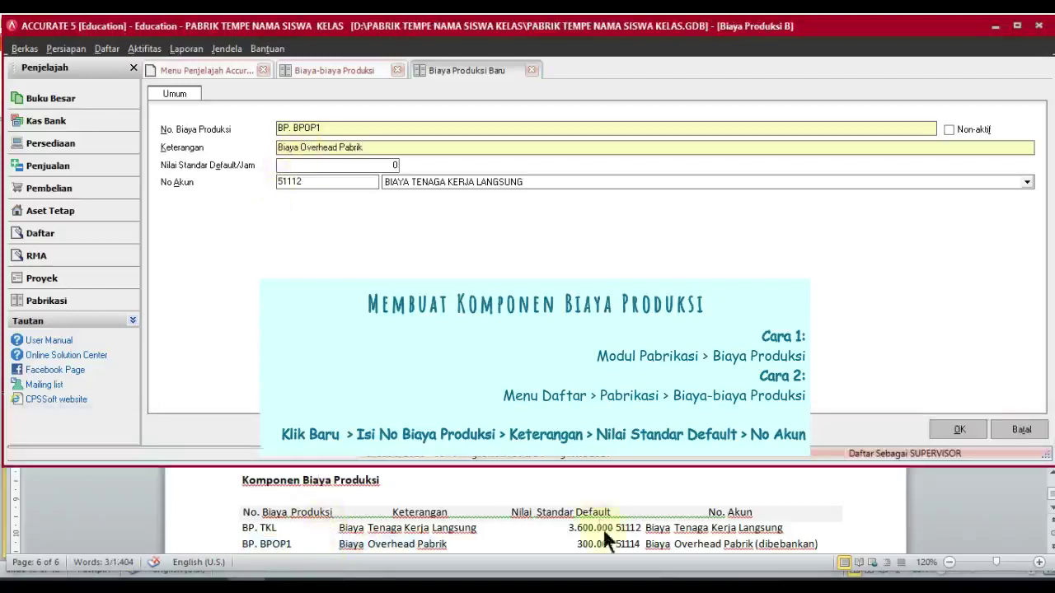
key("alt+Tab")
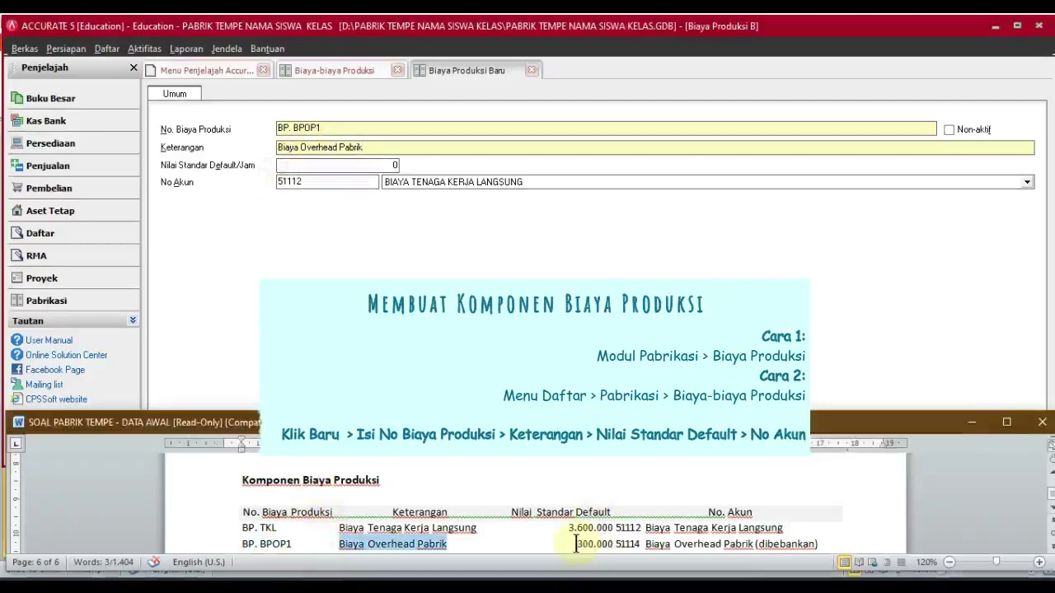
Step: Set Nilai Standar Default/Jam to 300000 and the account to BIAYA OVERHEAD PABRIK (DIBEBANKAN), following the BP. BPOP1 row in Word
left_click(355, 171)
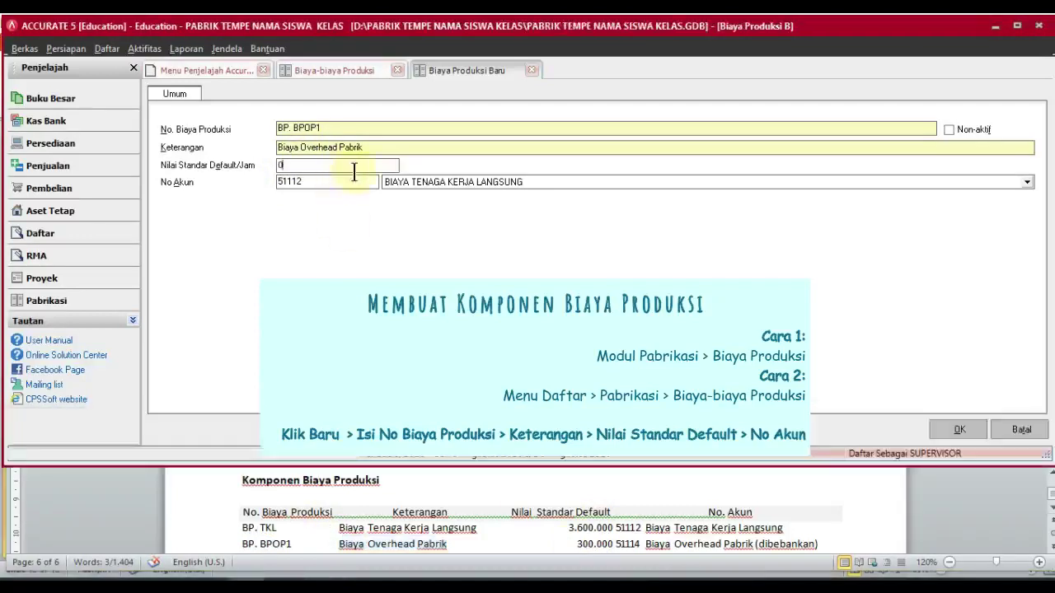
type("300000")
left_click(641, 544)
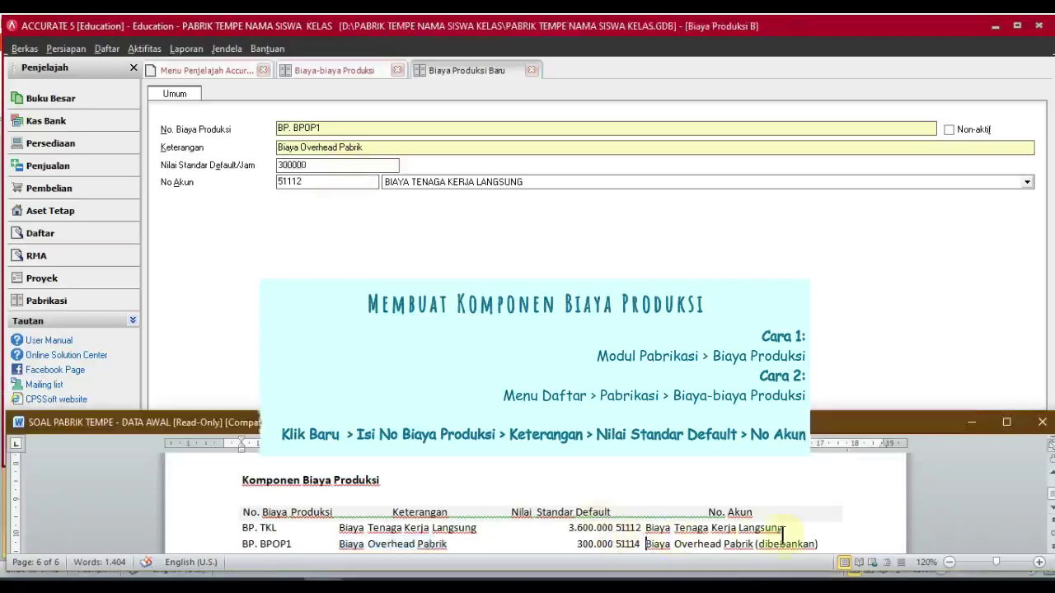
left_click(507, 175)
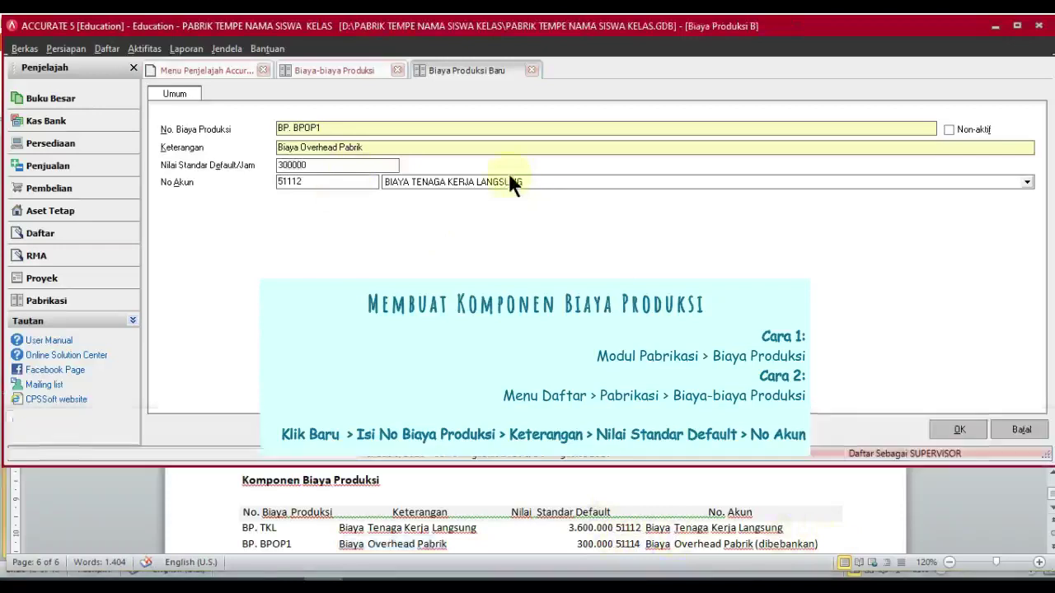
left_click(515, 180)
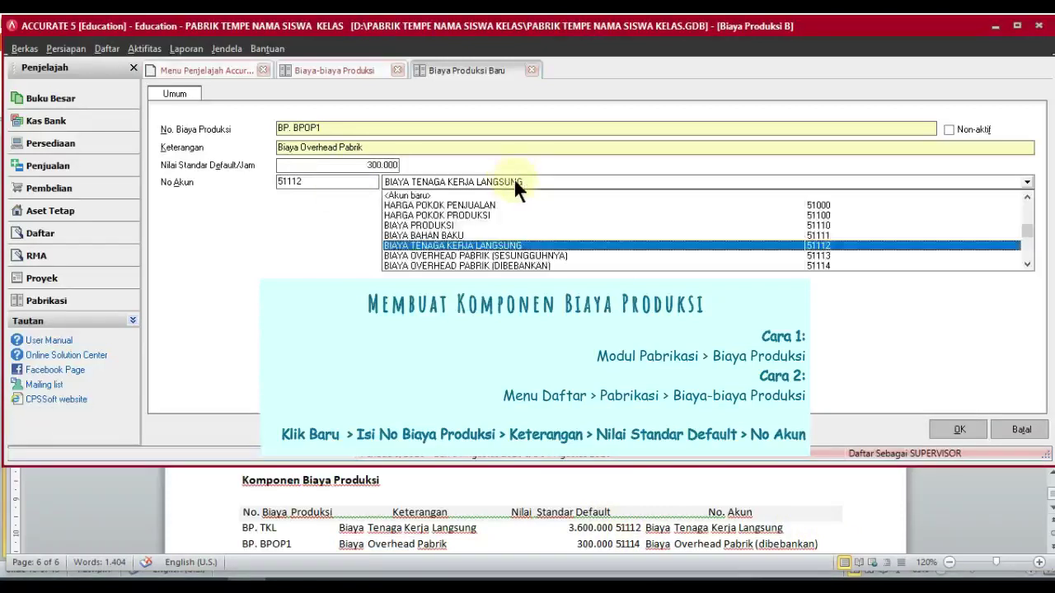
left_click(518, 267)
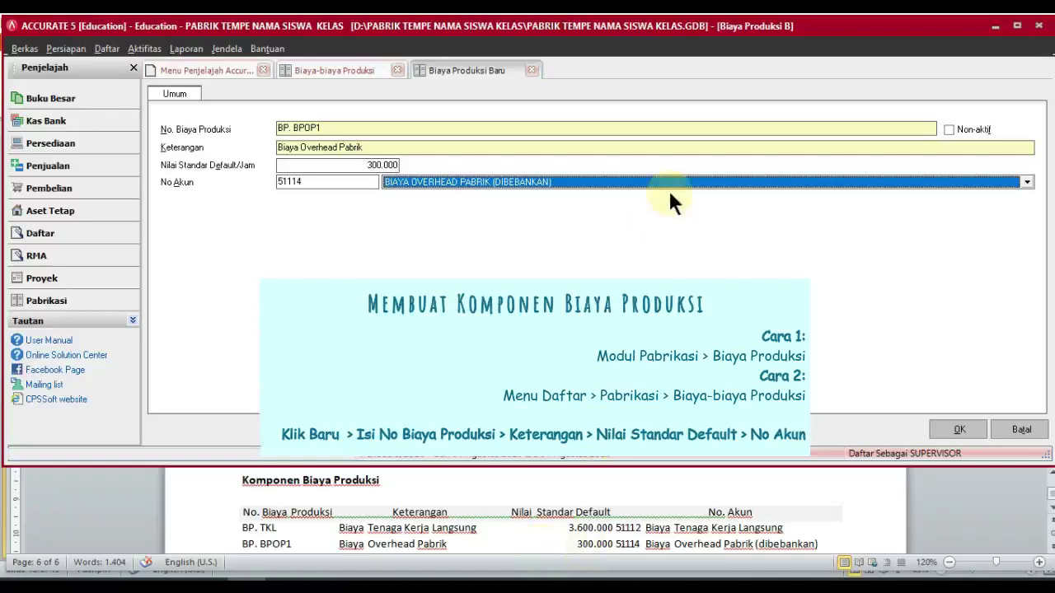
Step: Save the BP. BPOP1 production cost, then refresh and close the production costs list
left_click(962, 429)
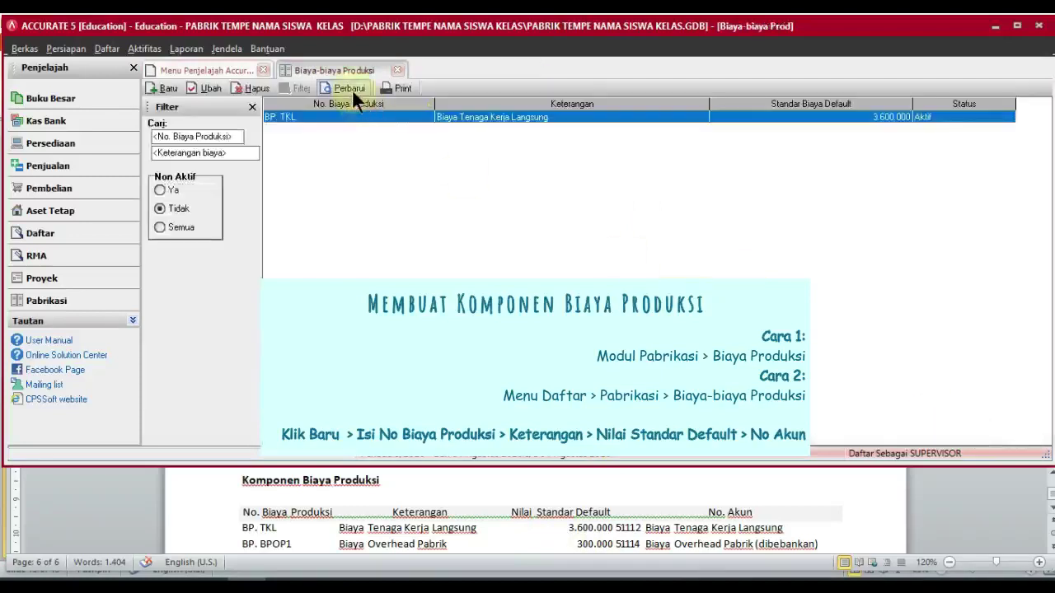
left_click(352, 89)
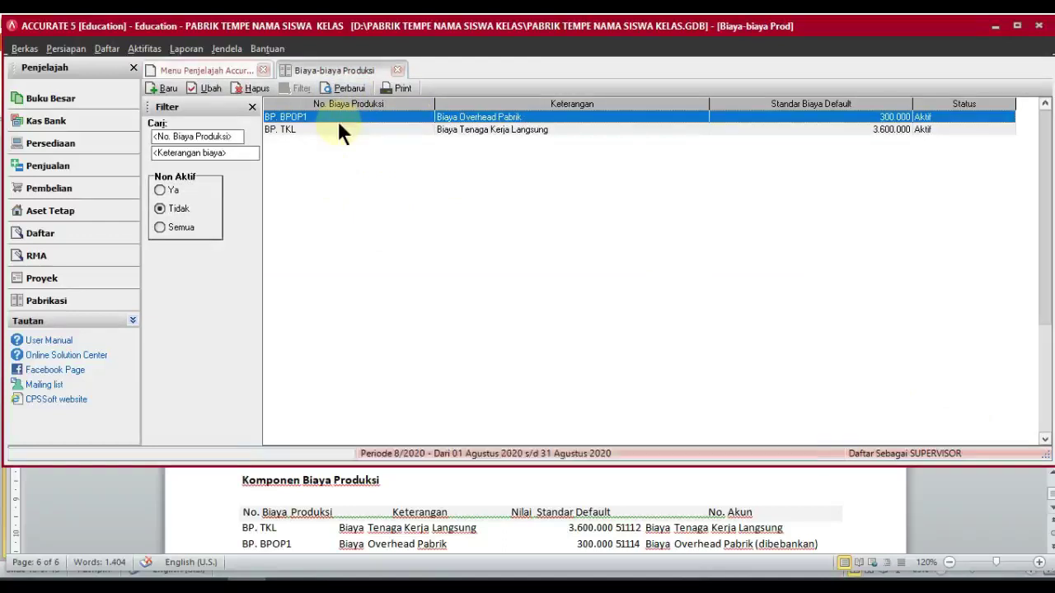
left_click(396, 70)
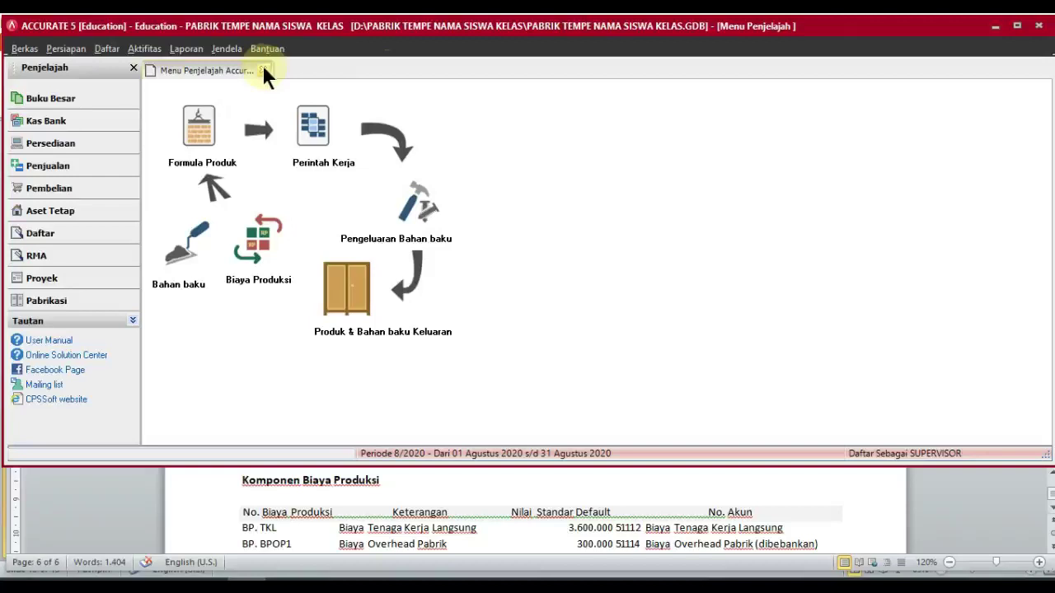
Step: Open the Daftar Akun account list and locate the production cost accounts 51110 to 51114
left_click(99, 106)
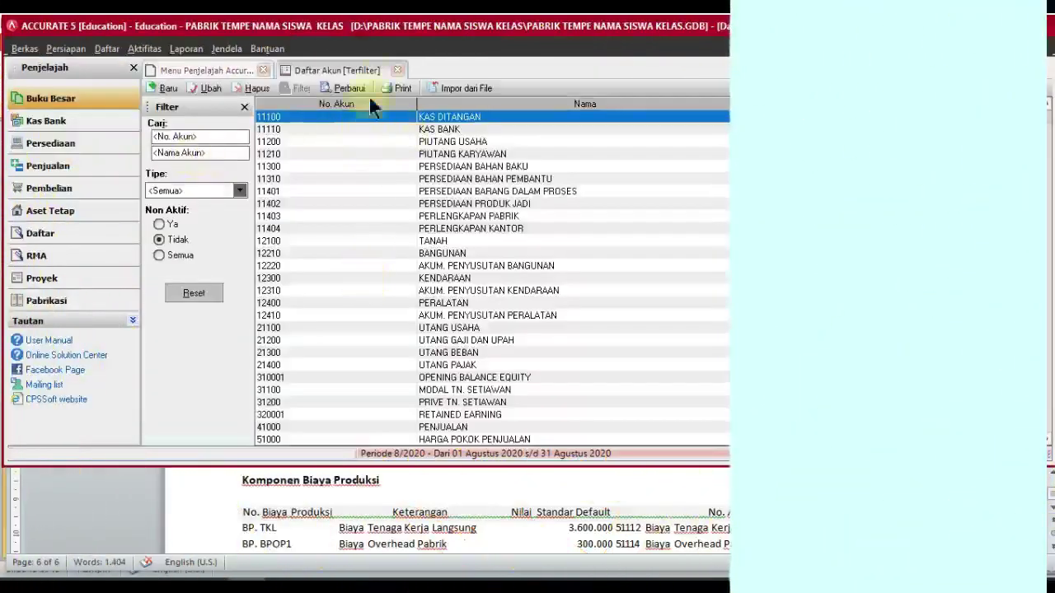
left_click(396, 70)
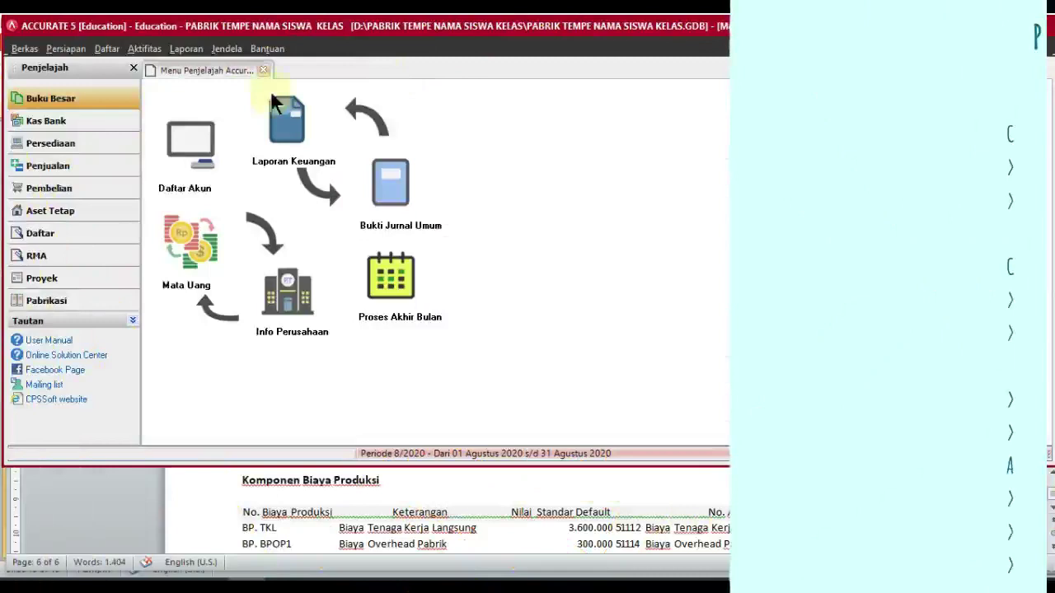
left_click(103, 47)
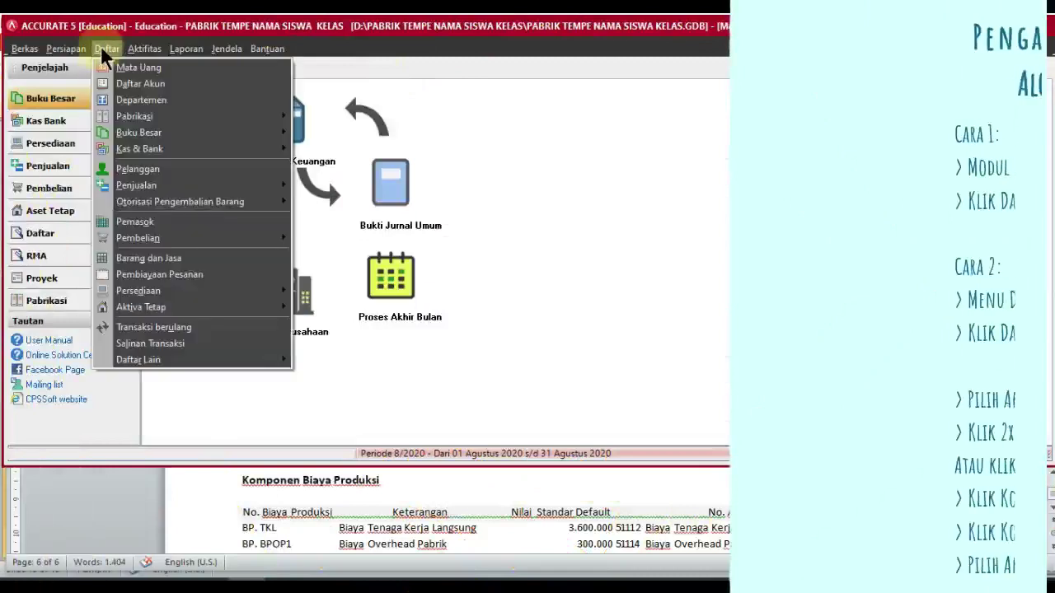
left_click(185, 85)
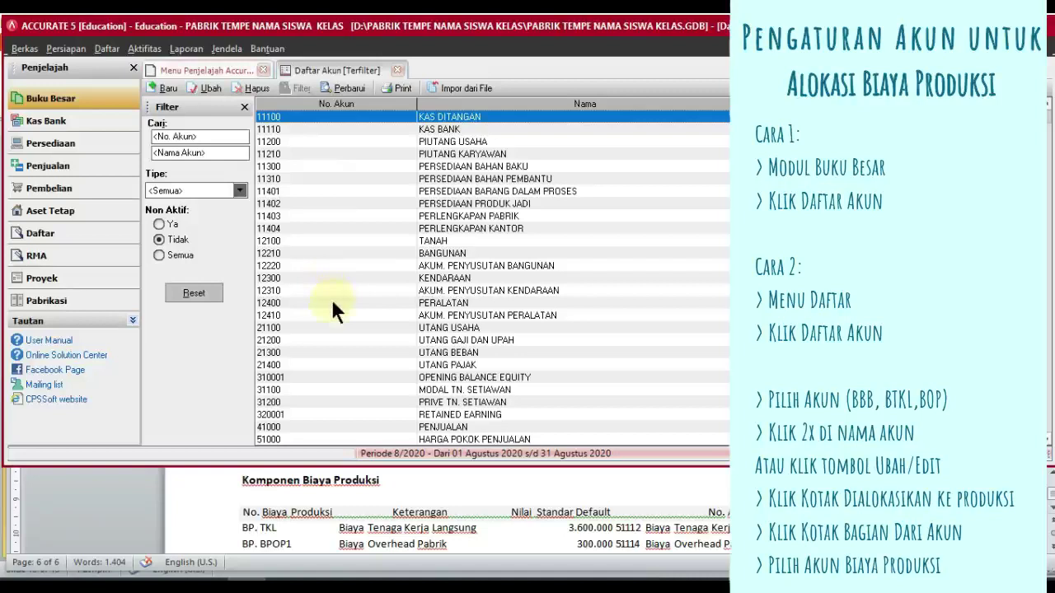
key("ctrl+End")
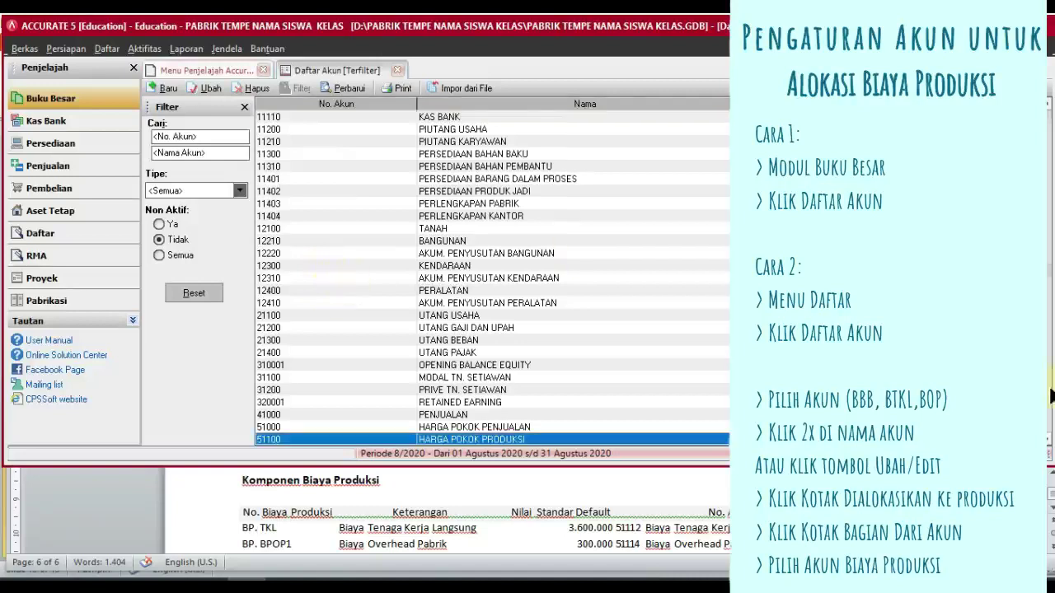
key("ctrl+End")
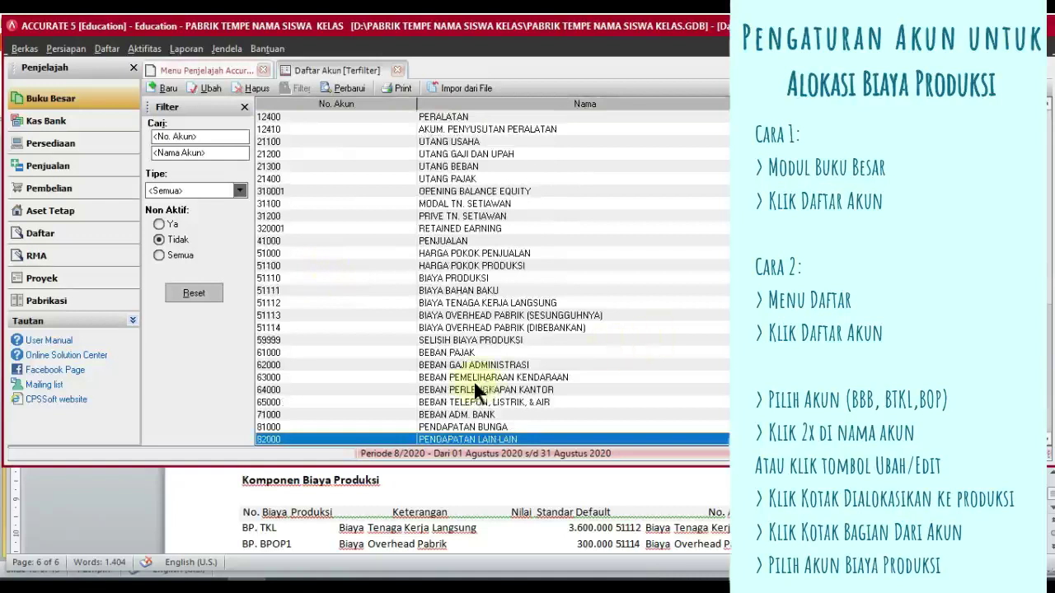
left_click(412, 291)
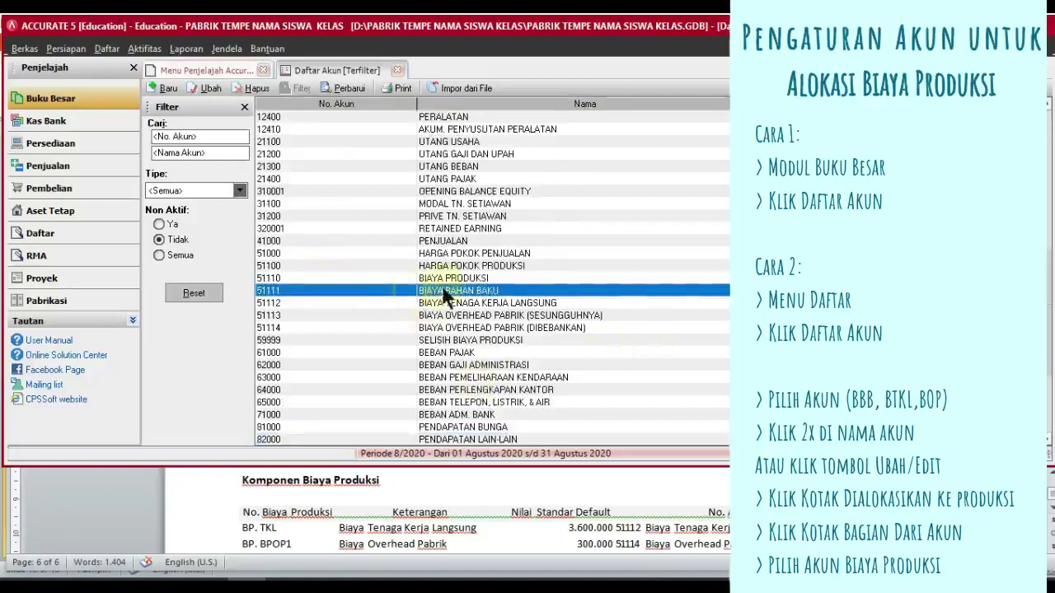
left_click(702, 252)
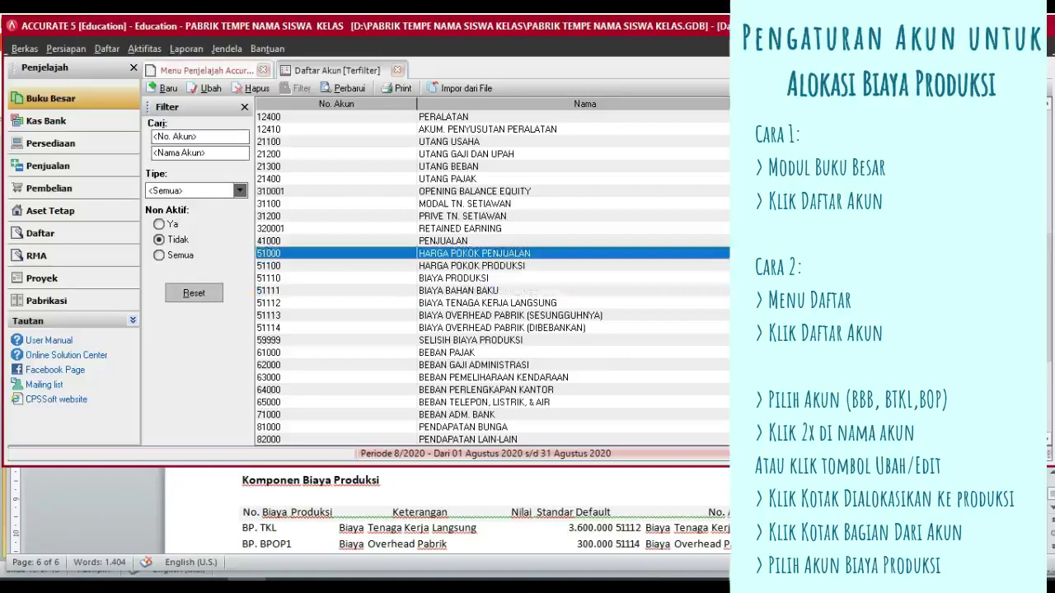
left_click(709, 340)
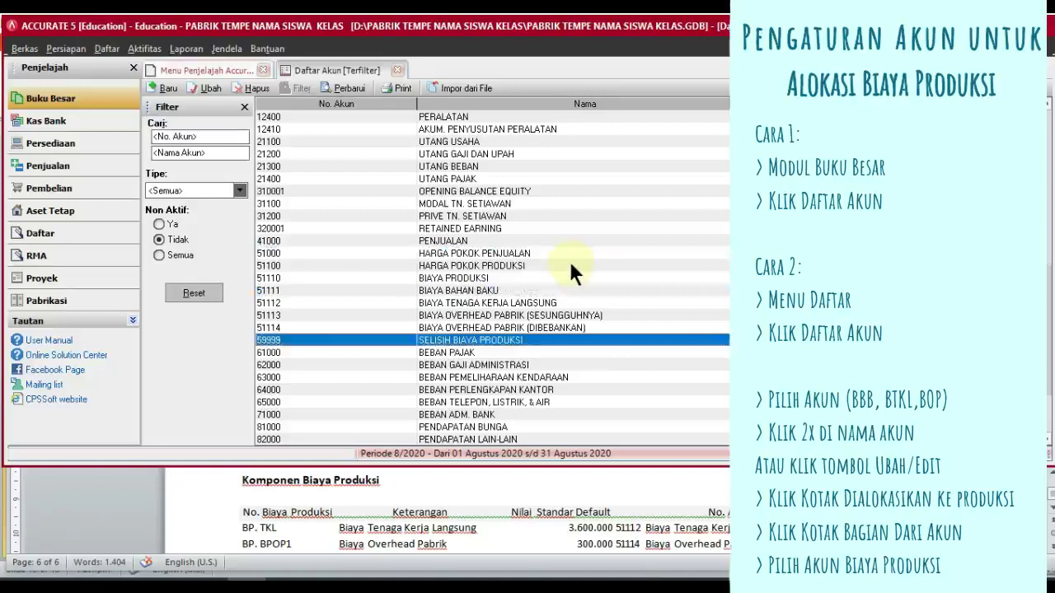
left_click_drag(476, 265, 481, 285)
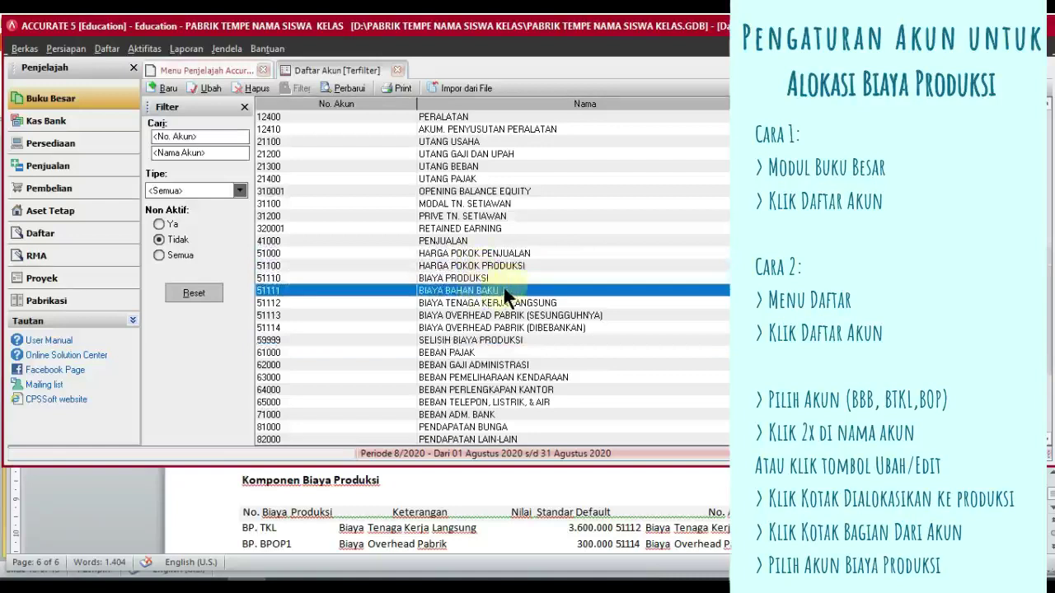
left_click(513, 288)
left_click(200, 89)
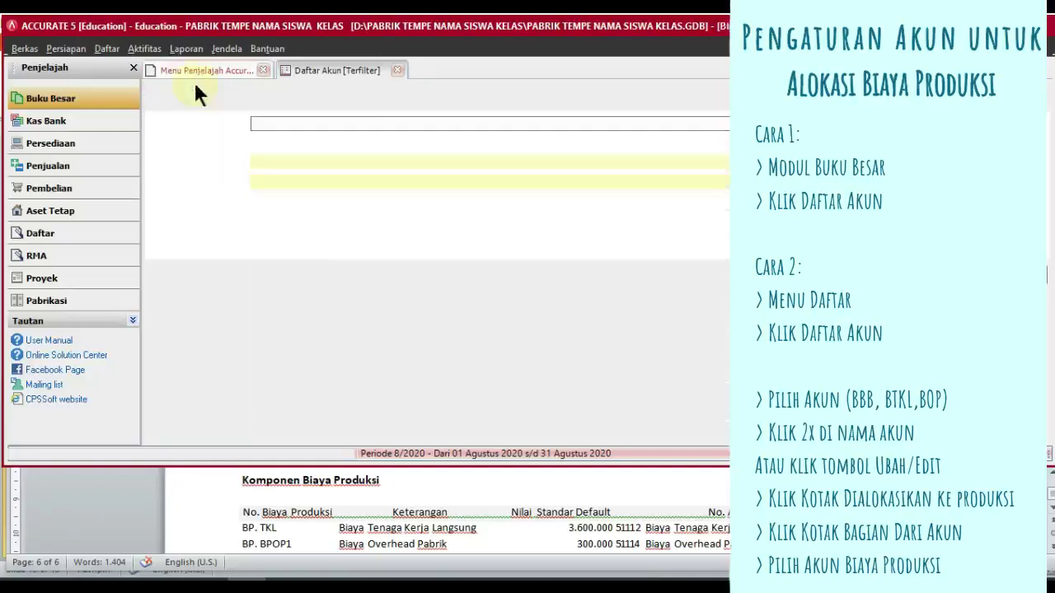
left_click(532, 71)
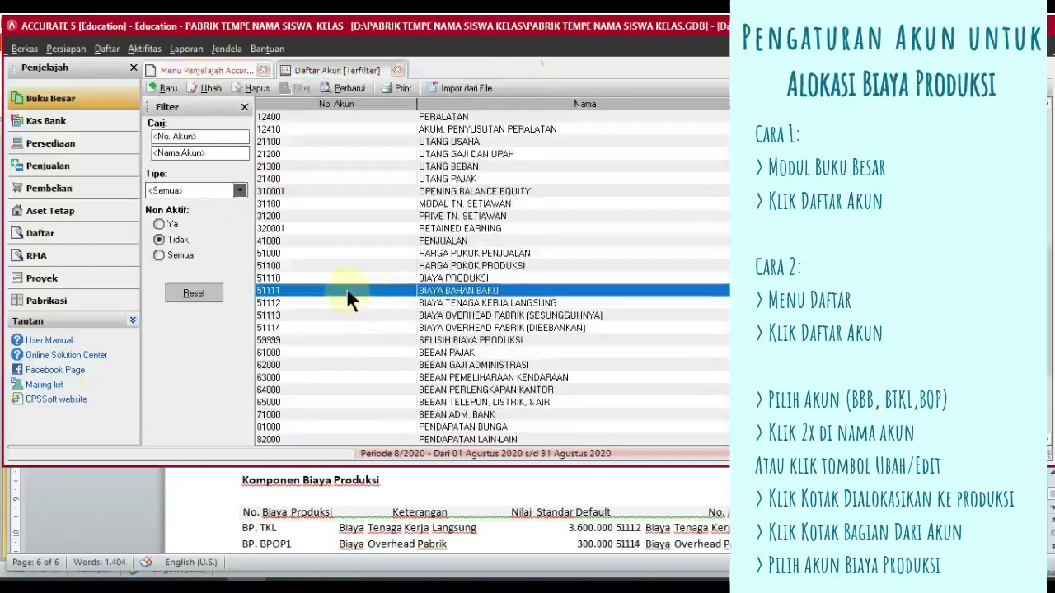
Step: Mark account BIAYA BAHAN BAKU as Dialokasikan ke Produksi and make it part of BIAYA PRODUKSI, then save it and refresh the account list
double_click(347, 290)
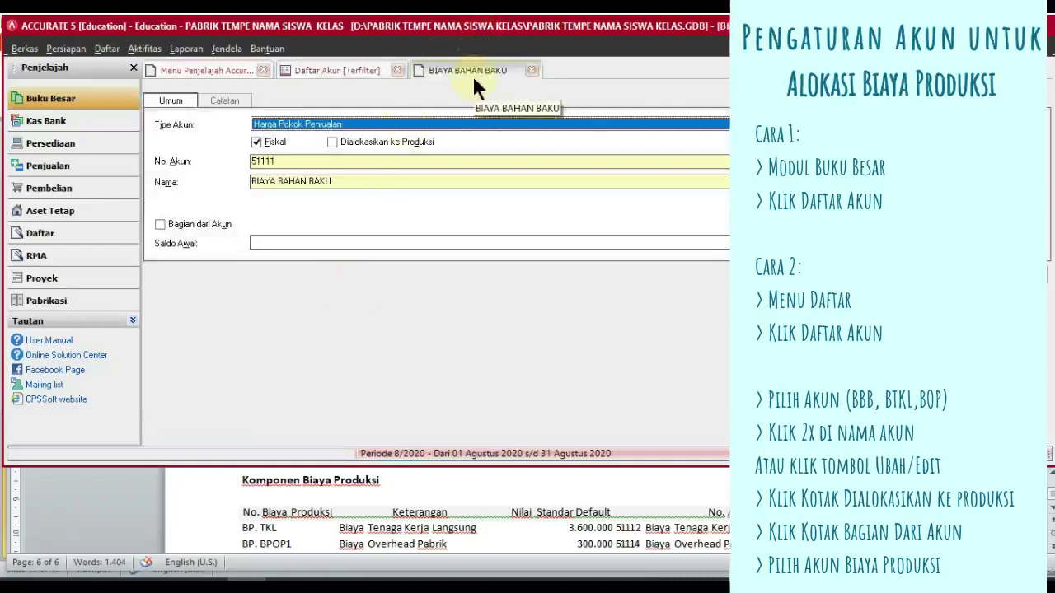
left_click(331, 142)
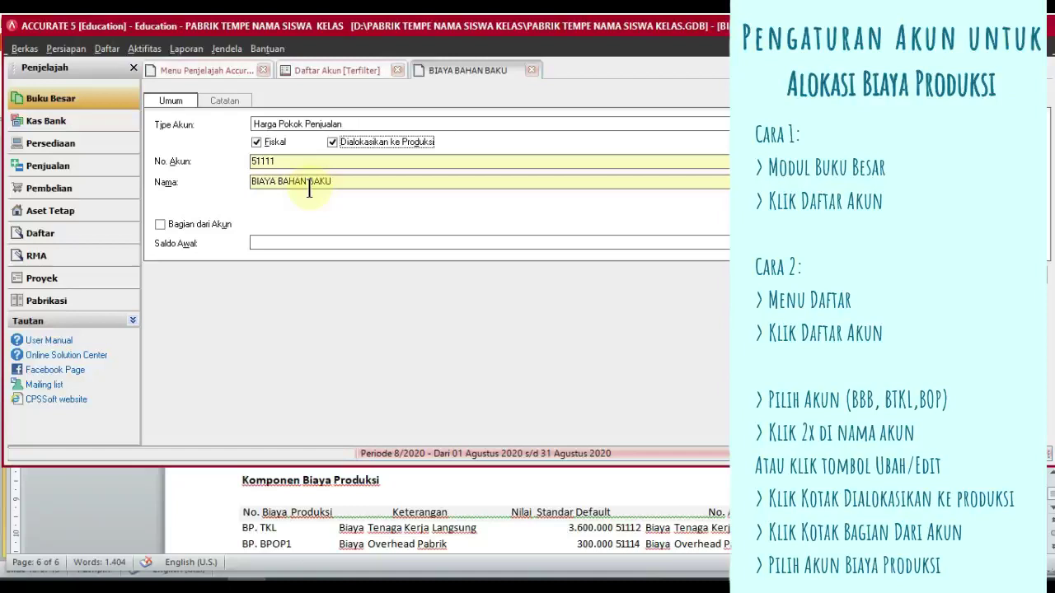
left_click(214, 224)
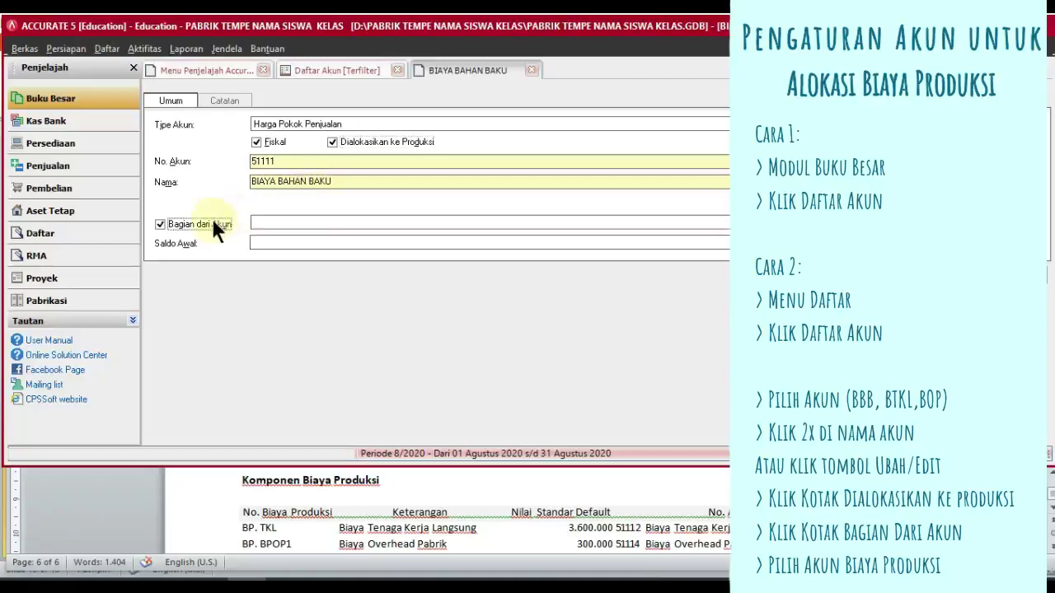
left_click(278, 223)
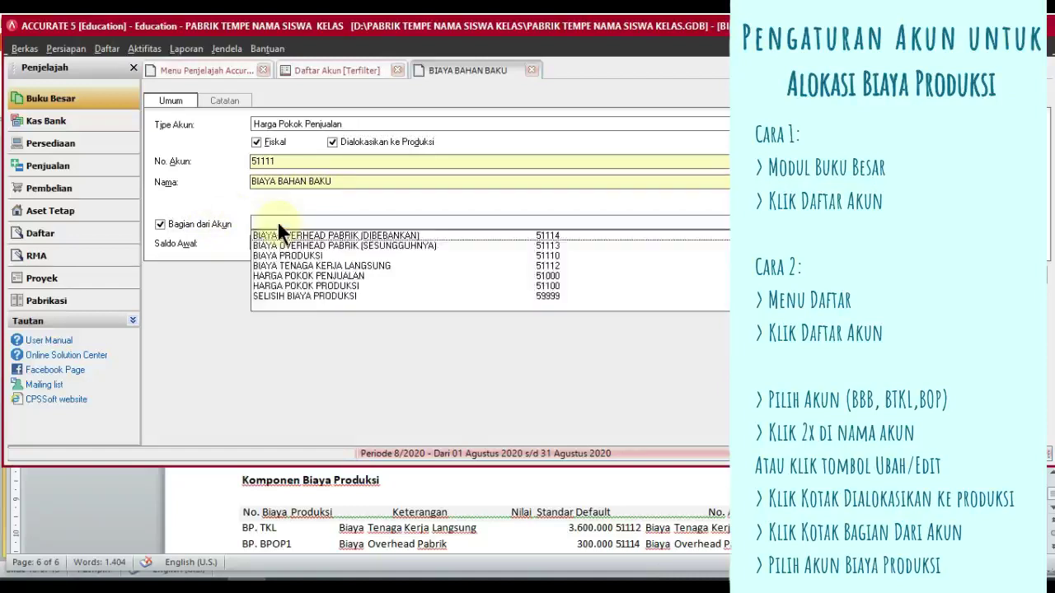
left_click(313, 253)
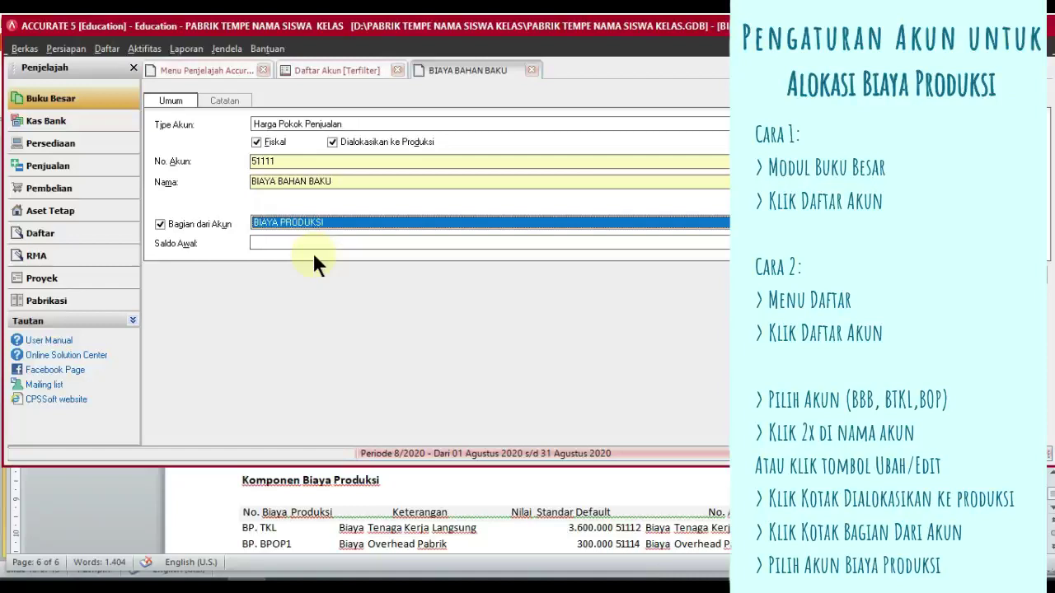
left_click(360, 244)
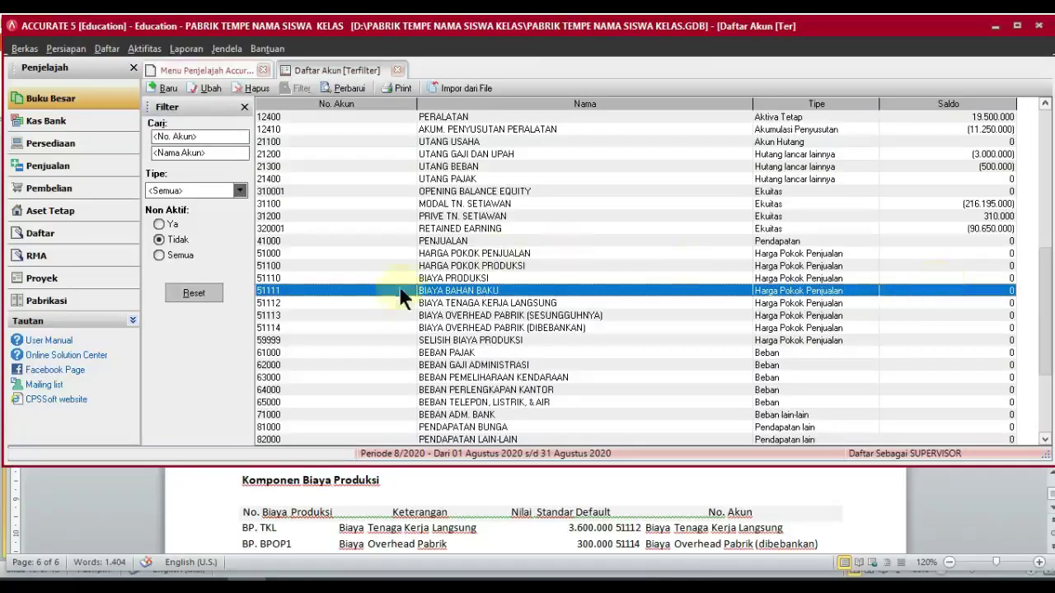
left_click(341, 91)
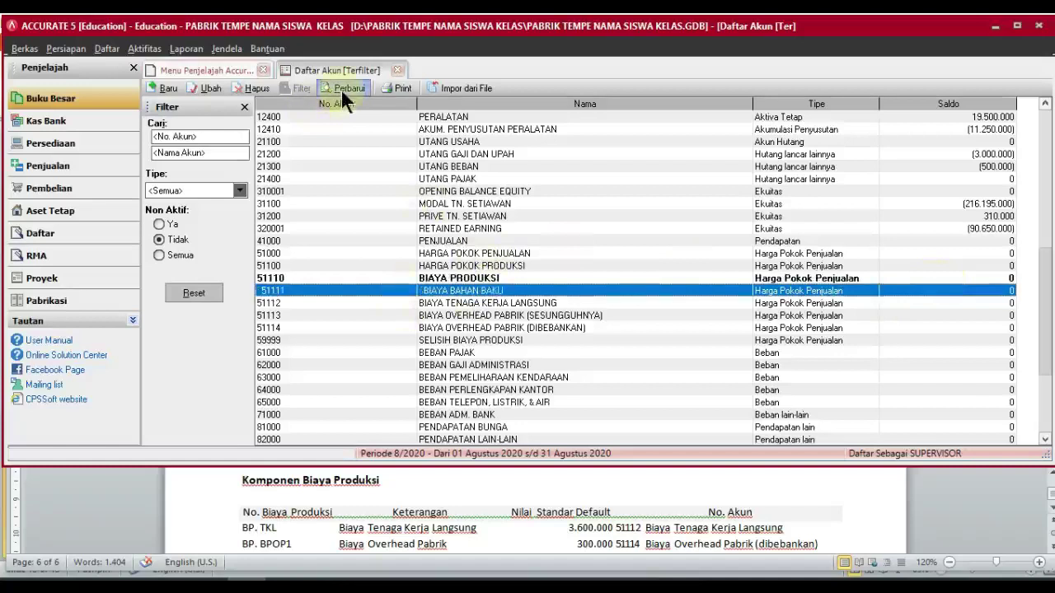
left_click(467, 278)
left_click(524, 288)
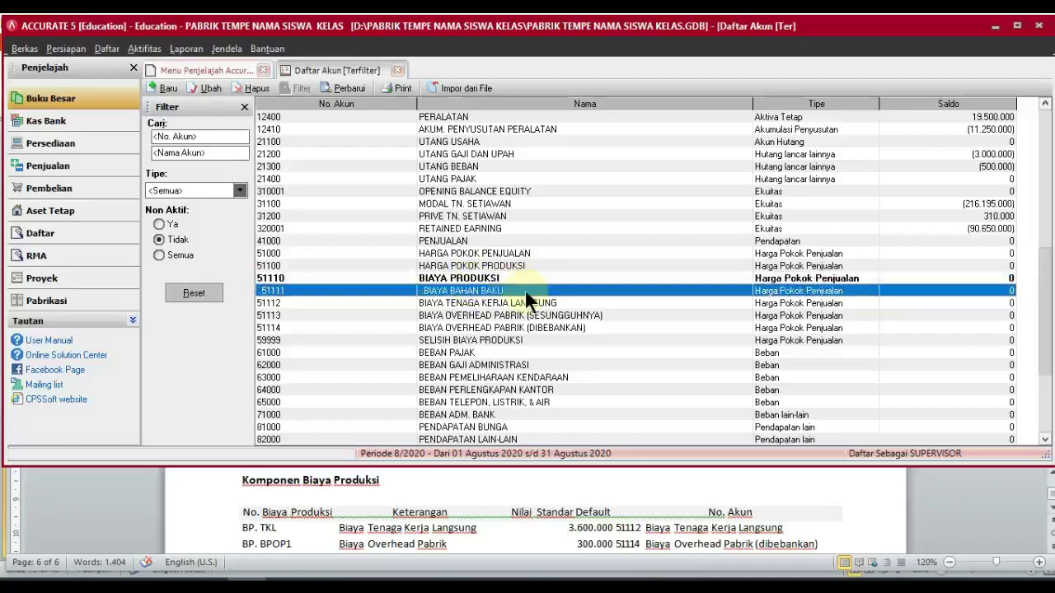
left_click(527, 278)
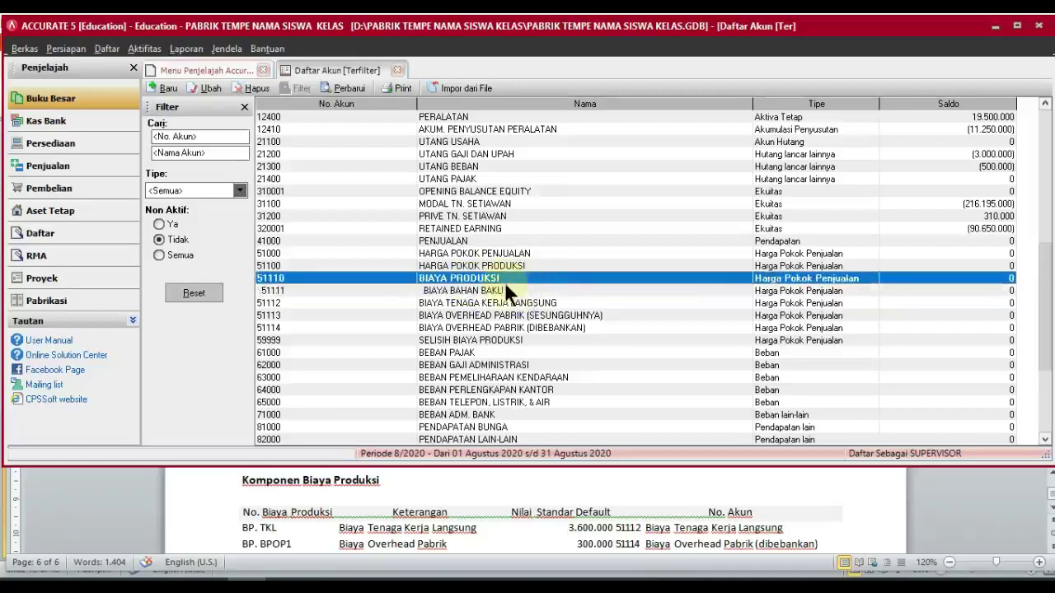
left_click(506, 289)
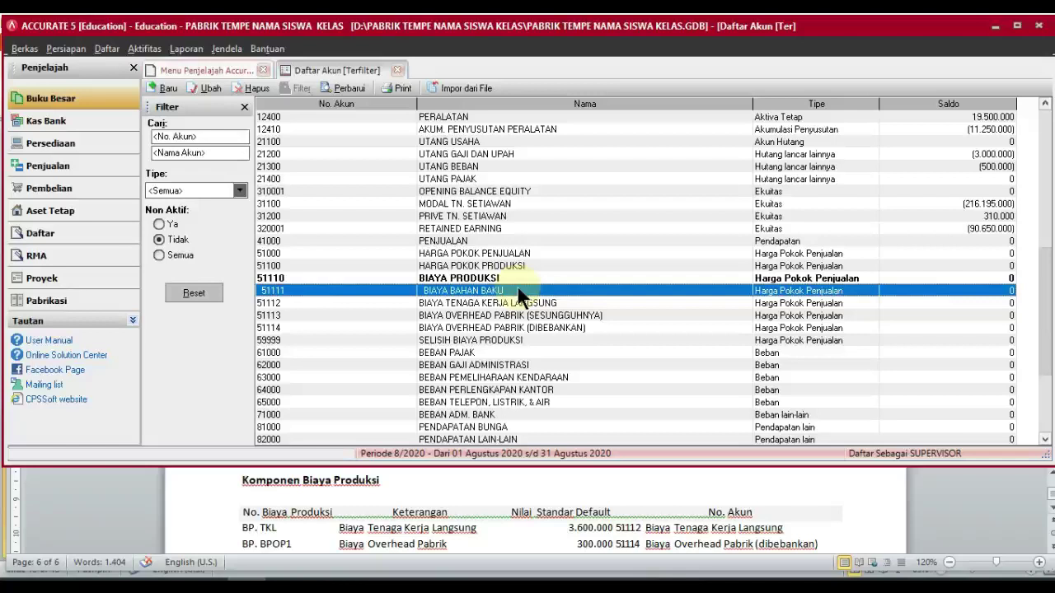
Step: Open account BIAYA TENAGA KERJA LANGSUNG, mark it as Dialokasikan ke Produksi and make it part of BIAYA PRODUKSI
left_click(507, 301)
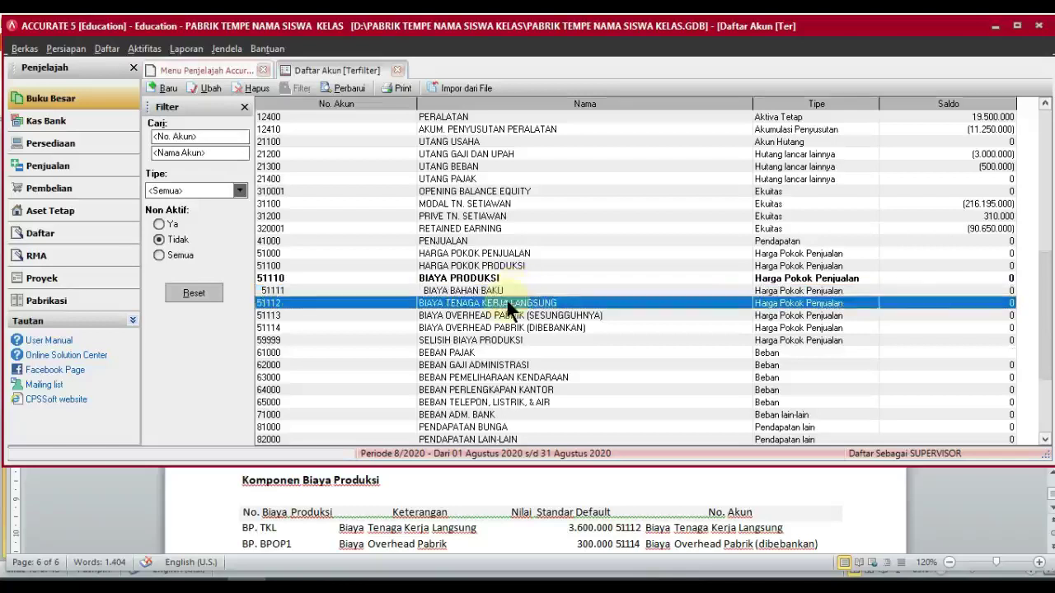
double_click(334, 302)
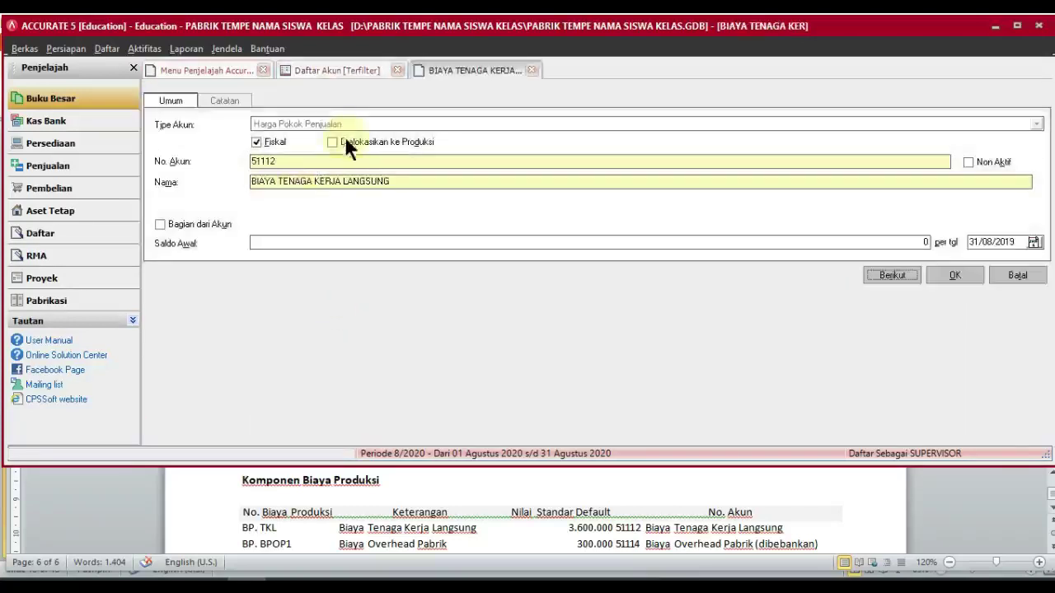
left_click(331, 141)
left_click(212, 223)
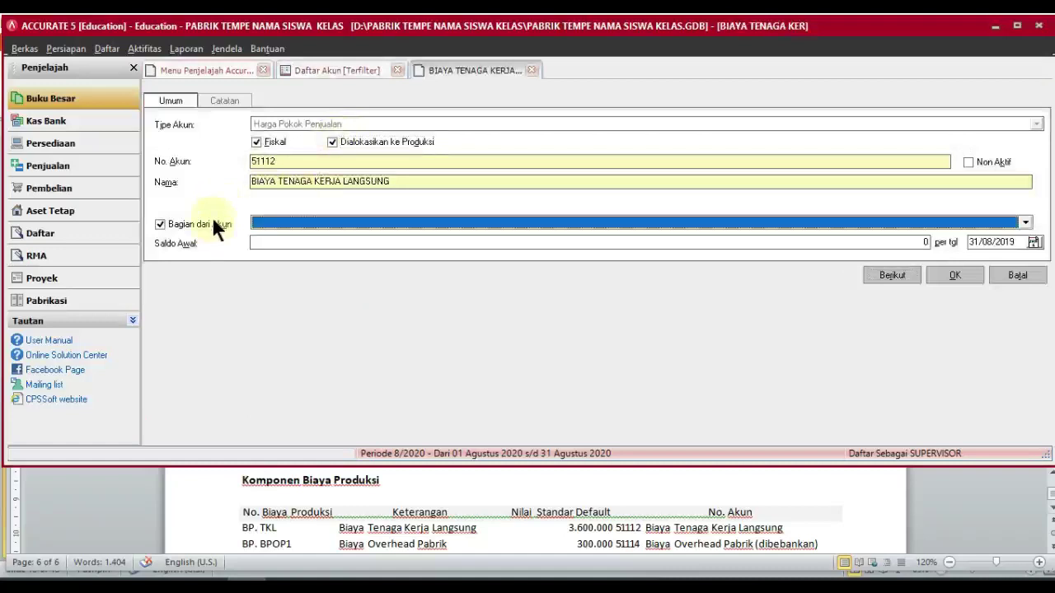
left_click(301, 223)
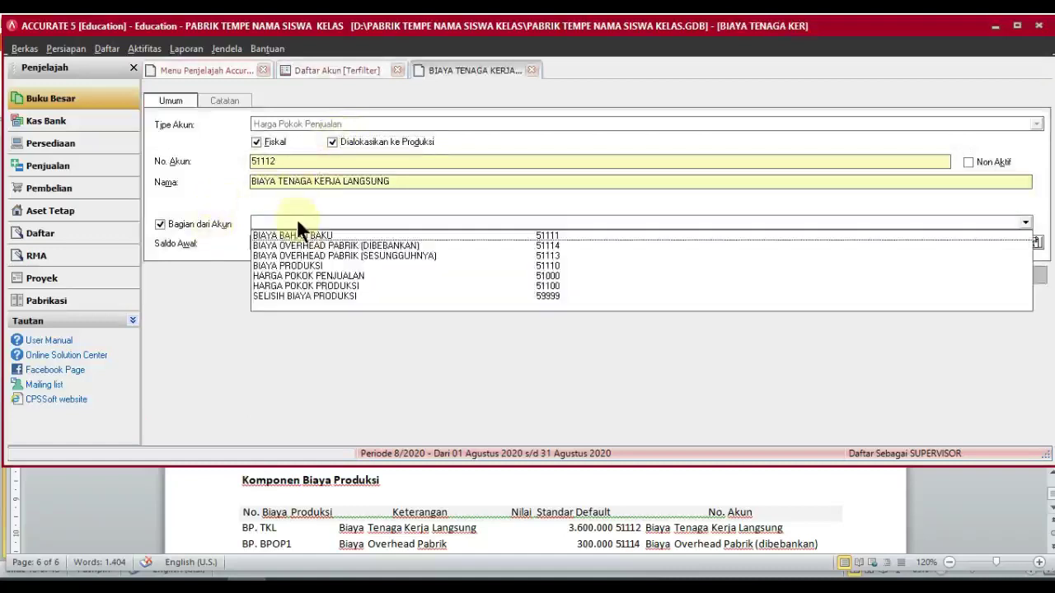
left_click(316, 265)
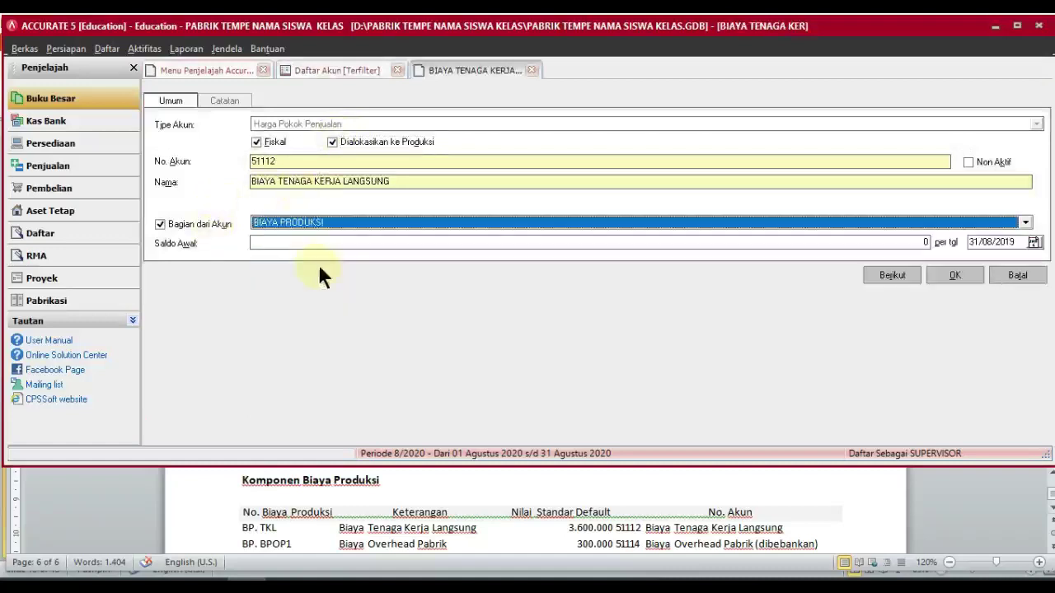
Step: Save the BIAYA TENAGA KERJA LANGSUNG account and refresh the account list
left_click(947, 276)
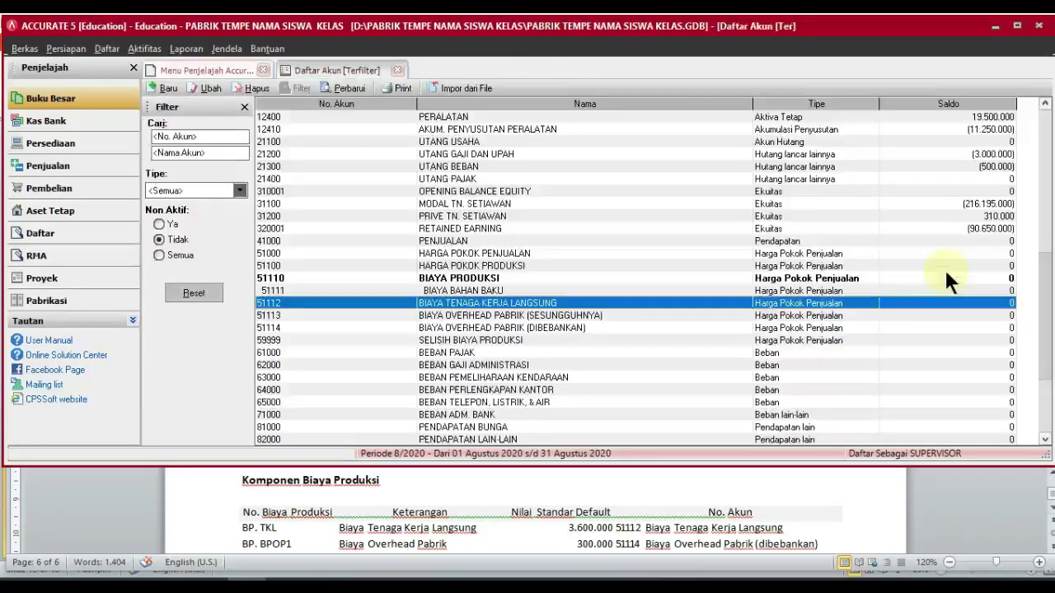
left_click(405, 313)
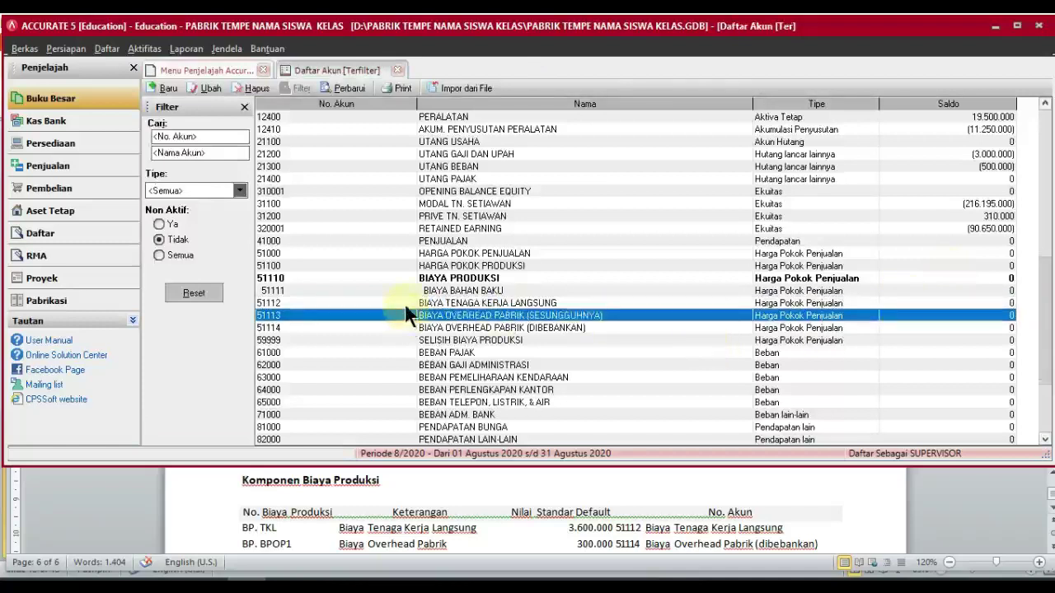
left_click(403, 301)
left_click(349, 87)
Step: Mark account BIAYA OVERHEAD PABRIK (SESUNGGUHNYA) as Dialokasikan ke Produksi, make it part of BIAYA PRODUKSI, and save it
left_click(360, 316)
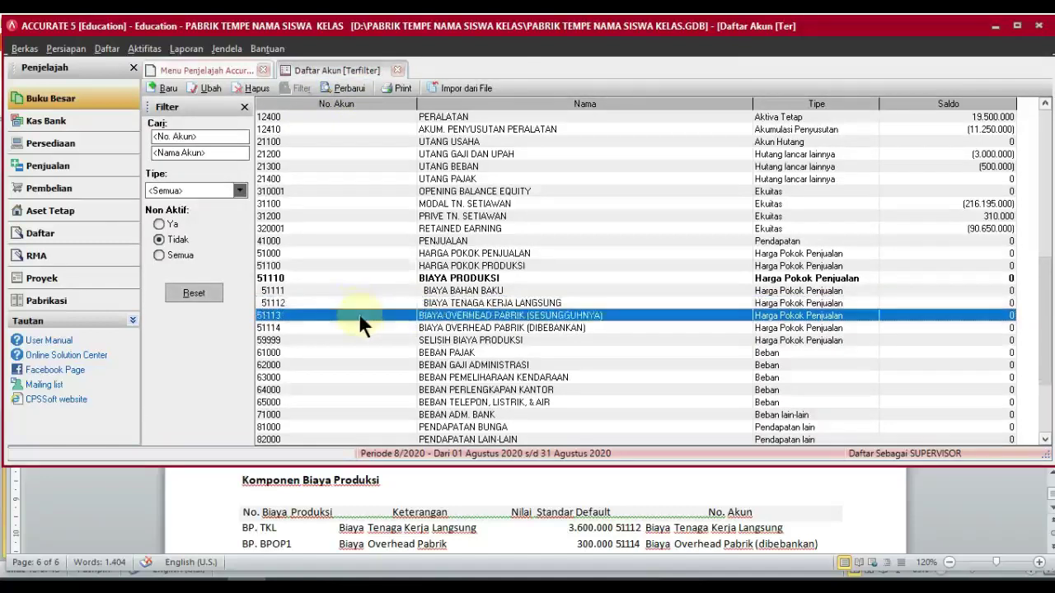
double_click(359, 314)
left_click(333, 142)
left_click(213, 224)
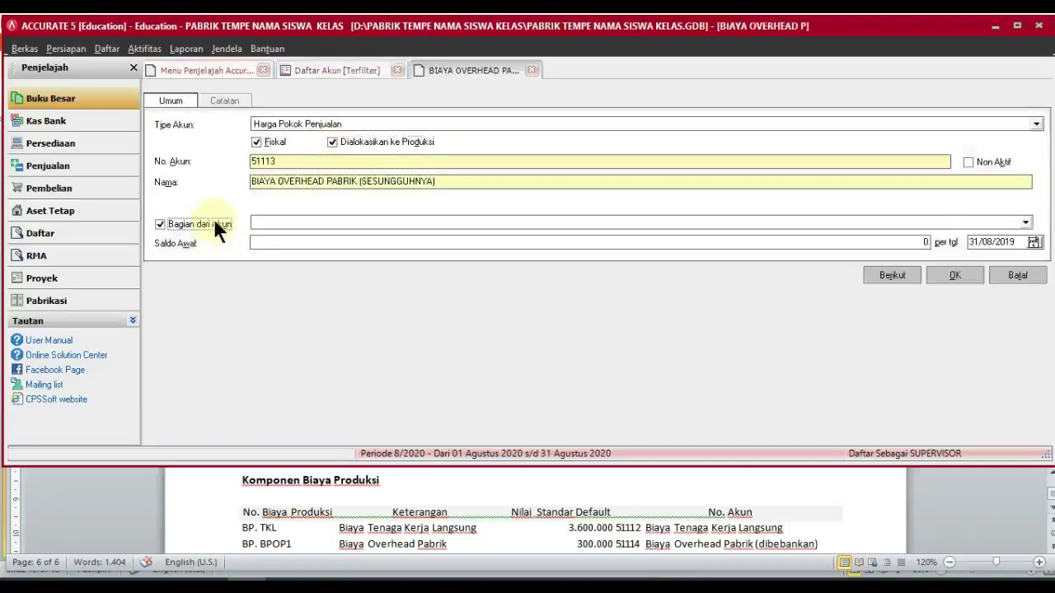
left_click(268, 225)
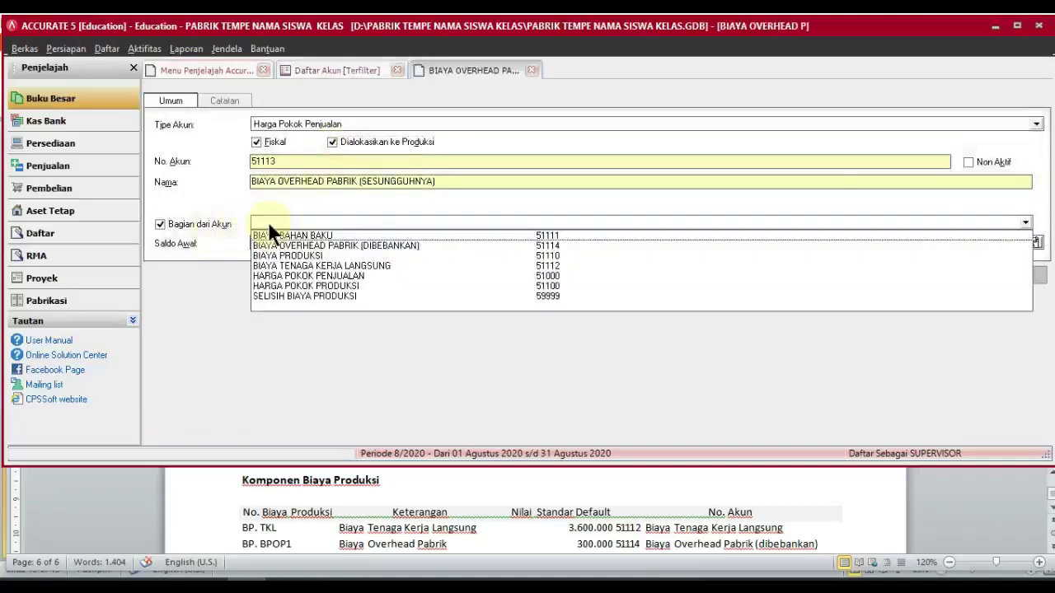
left_click(303, 254)
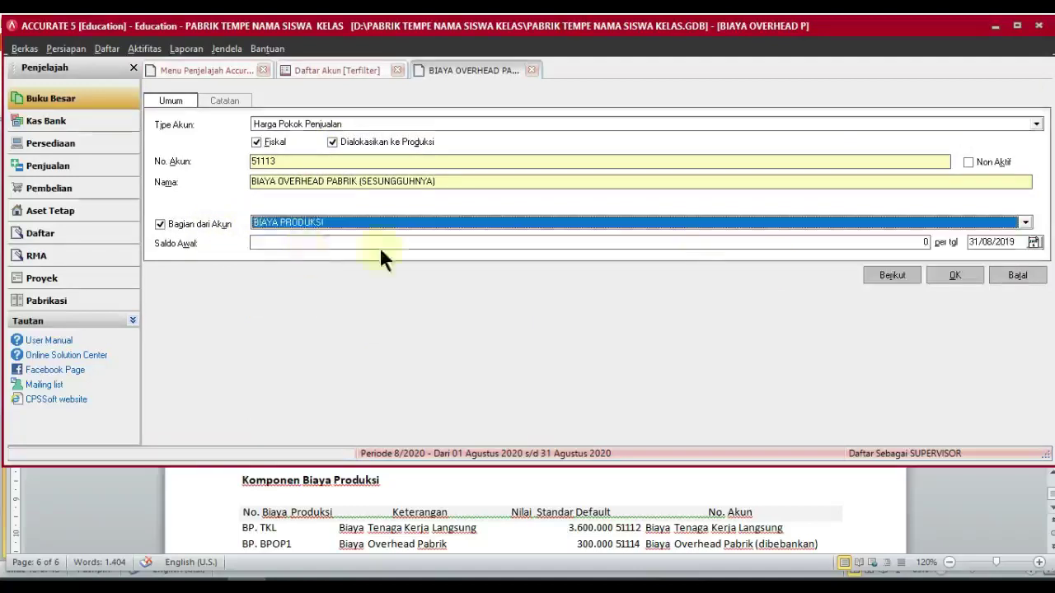
left_click(940, 272)
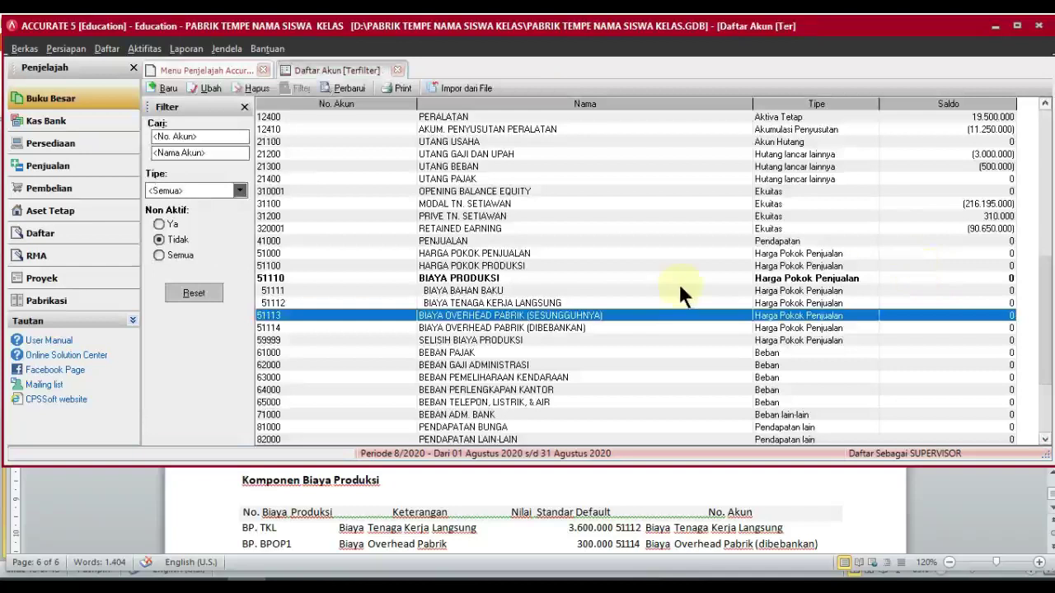
left_click(475, 328)
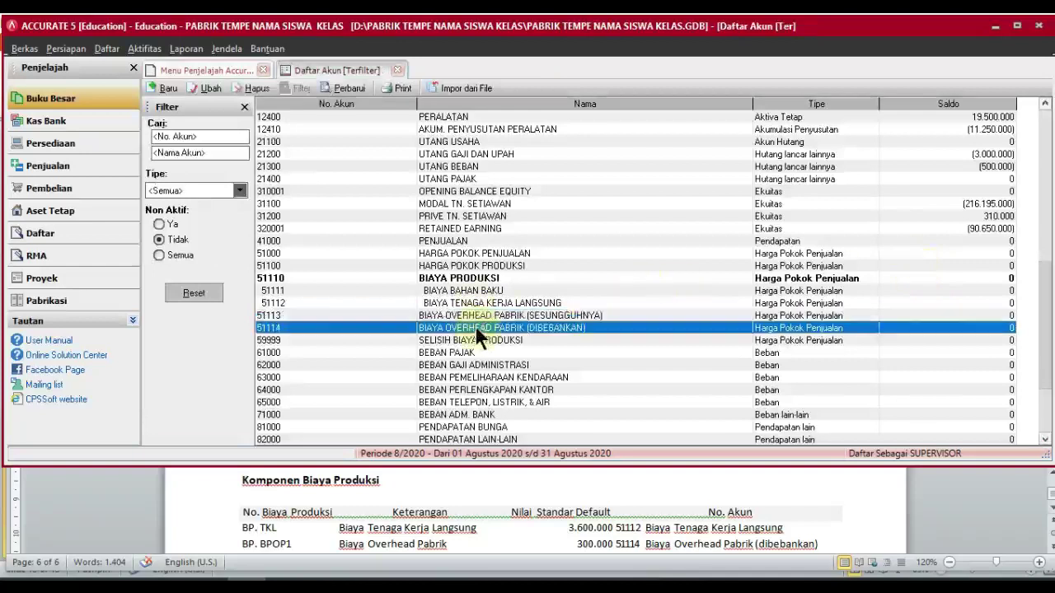
left_click(167, 88)
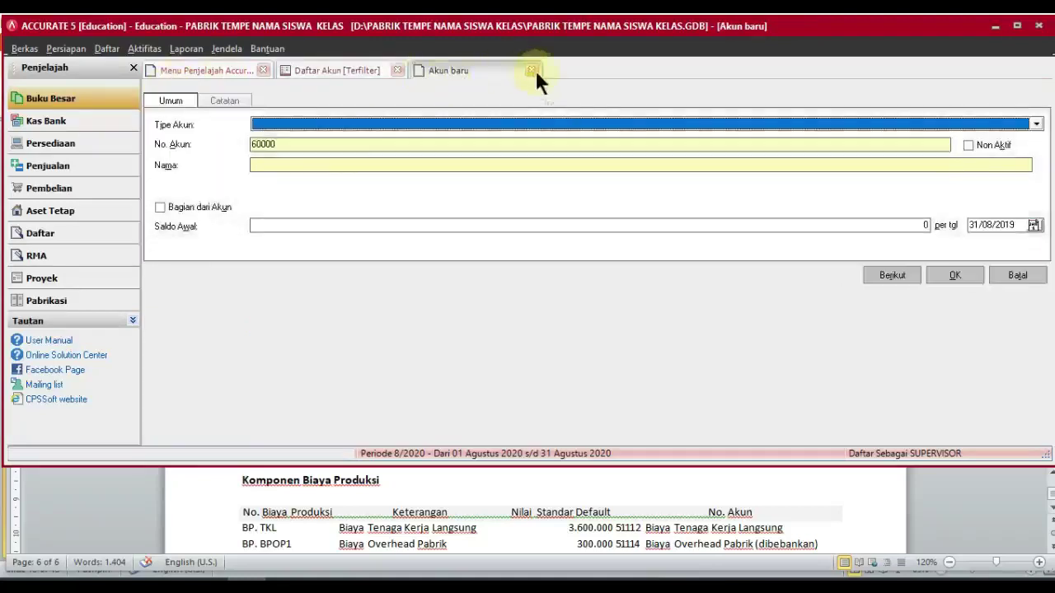
left_click(532, 70)
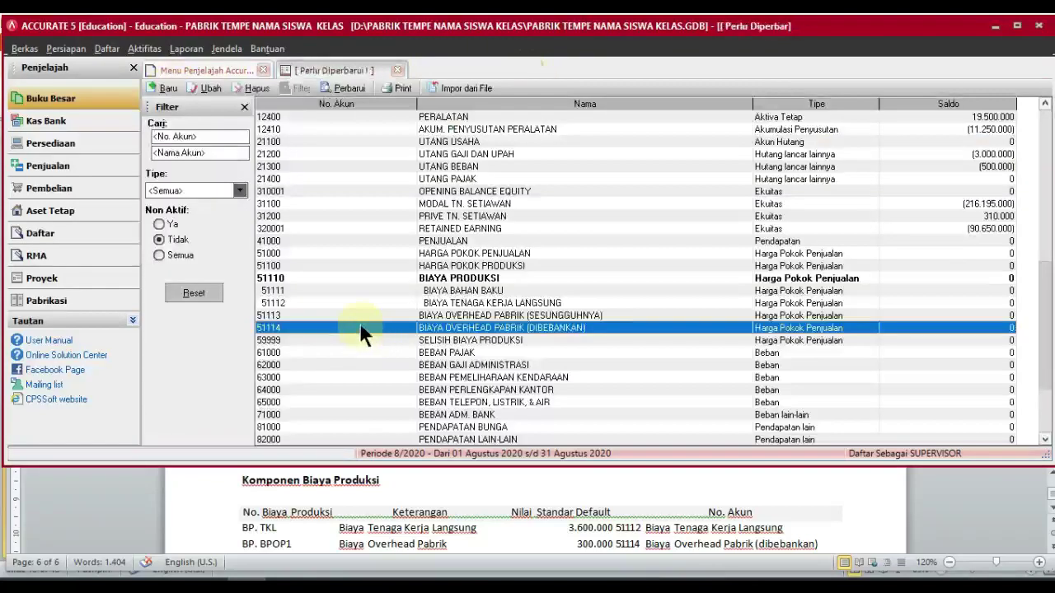
Step: Mark account BIAYA OVERHEAD PABRIK (DIBEBANKAN) as Dialokasikan ke Produksi under BIAYA PRODUKSI, then save it and refresh the account list
double_click(359, 327)
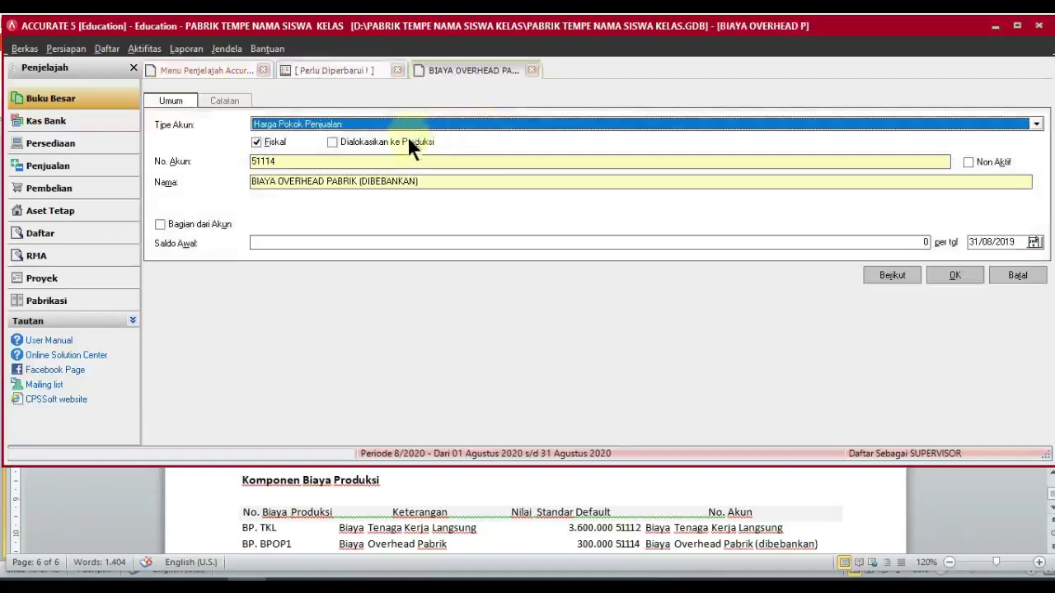
left_click(410, 142)
left_click(227, 230)
left_click(267, 224)
left_click(291, 256)
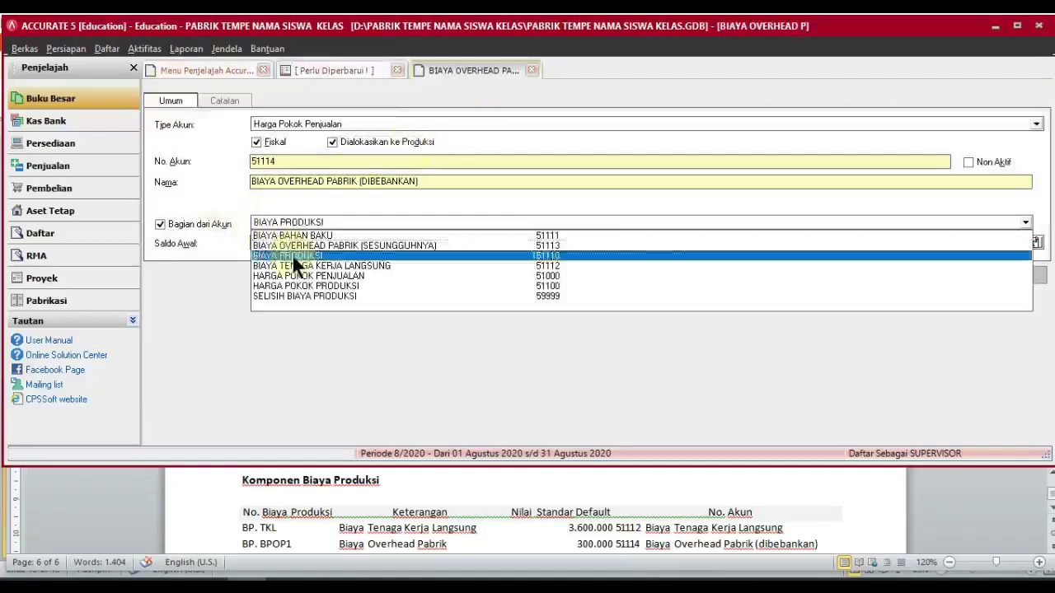
left_click(968, 269)
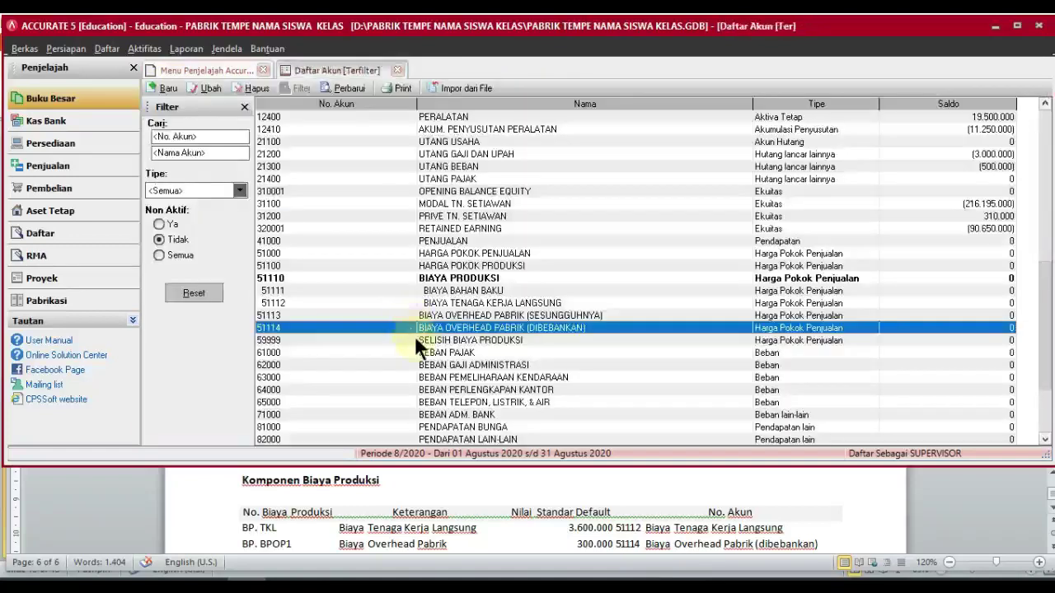
left_click(356, 91)
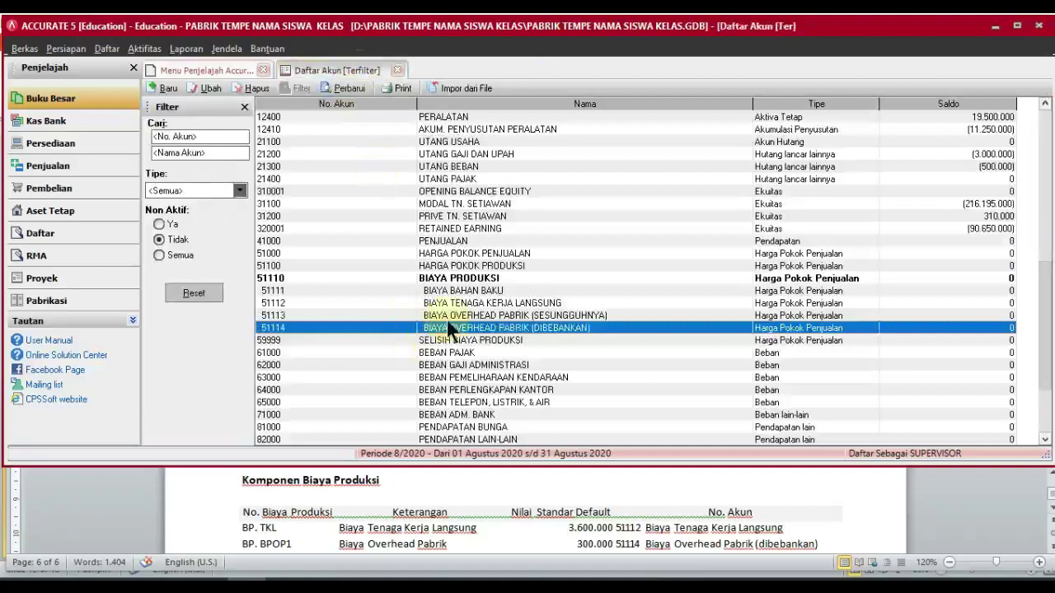
Step: Review the production cost accounts 51111 to 51114 and check the parent account of SELISIH BIAYA PRODUKSI
left_click(456, 341)
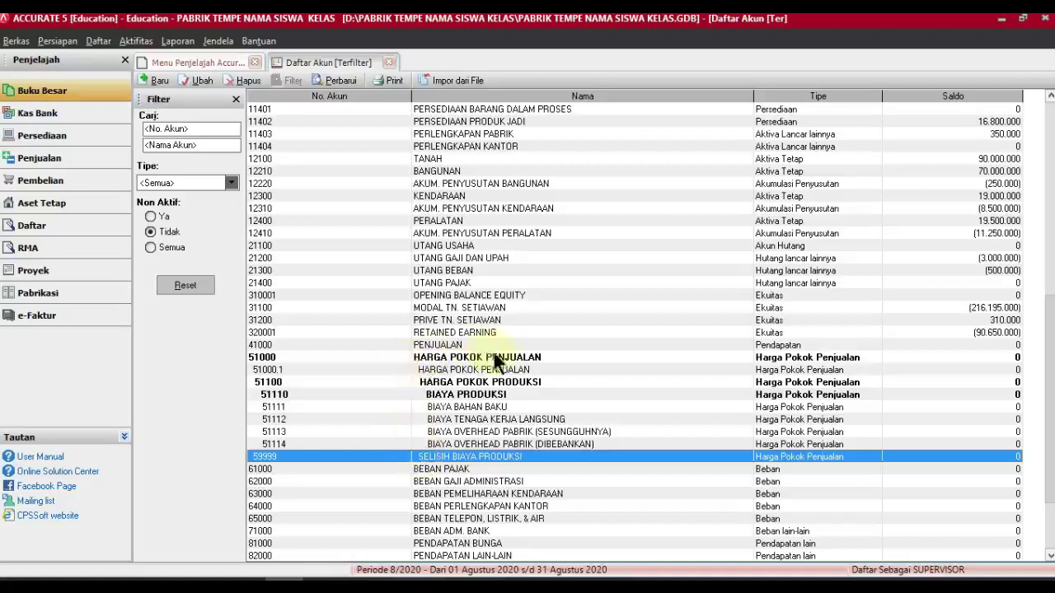
left_click(437, 393)
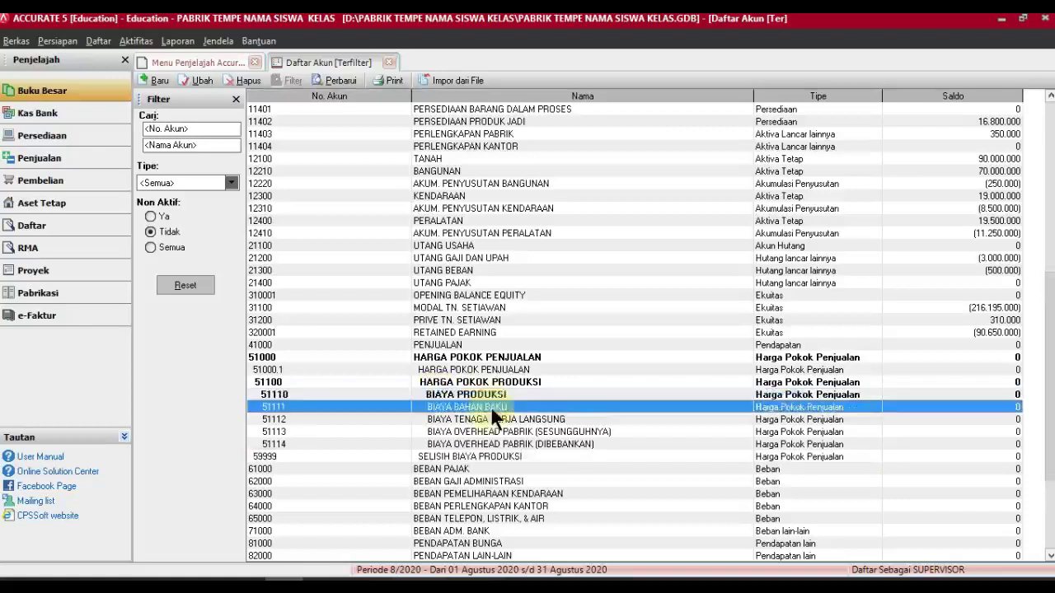
left_click(523, 419)
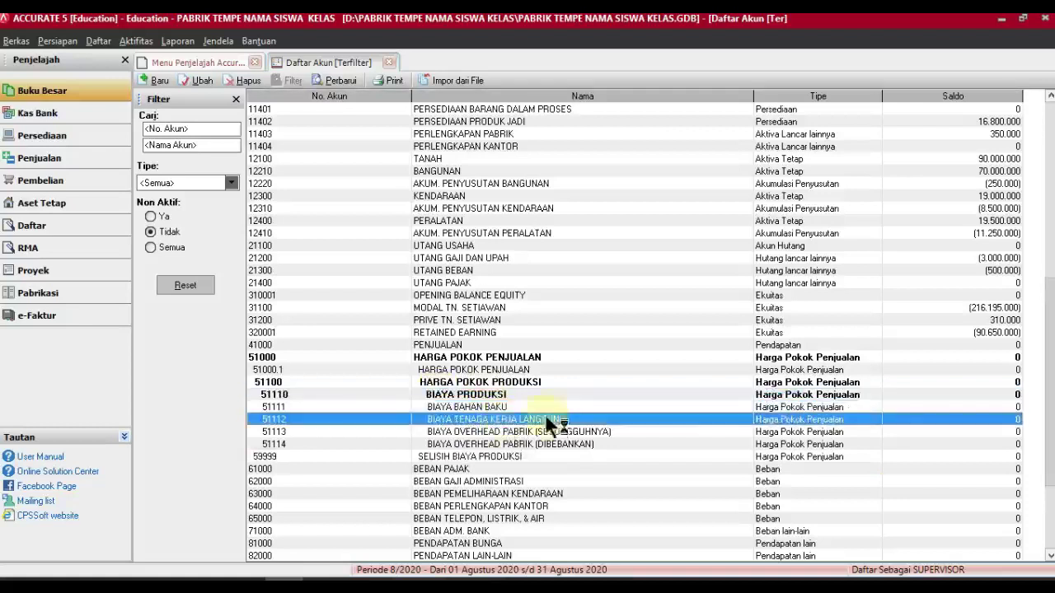
left_click(618, 430)
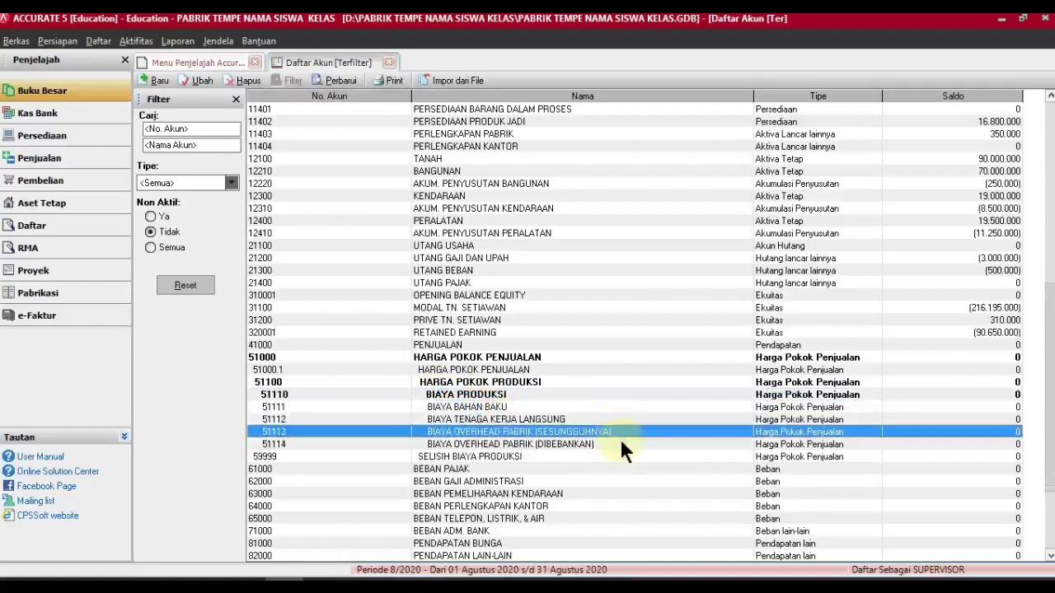
left_click(609, 443)
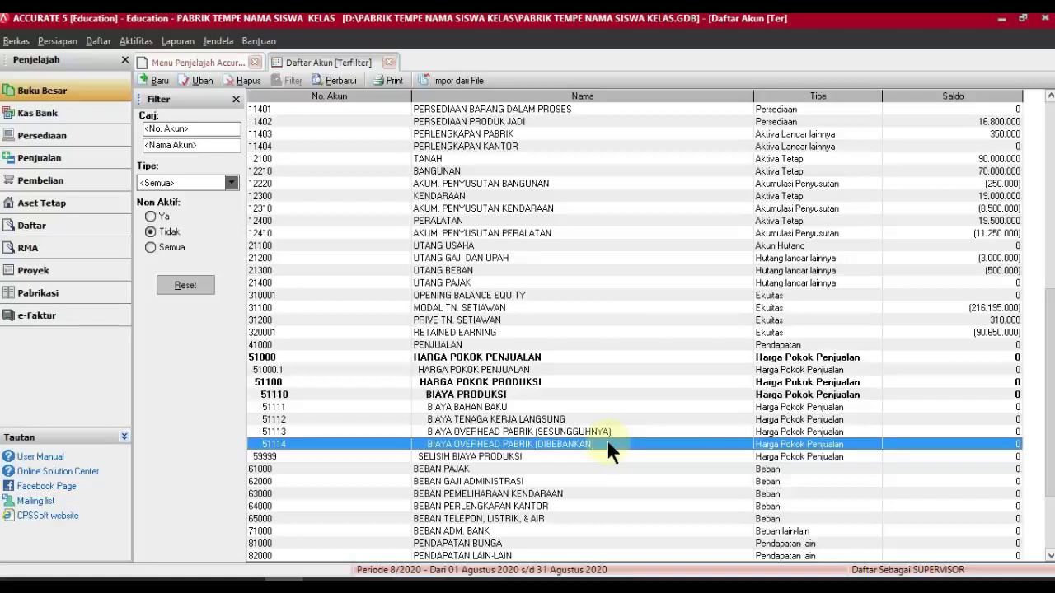
left_click(507, 456)
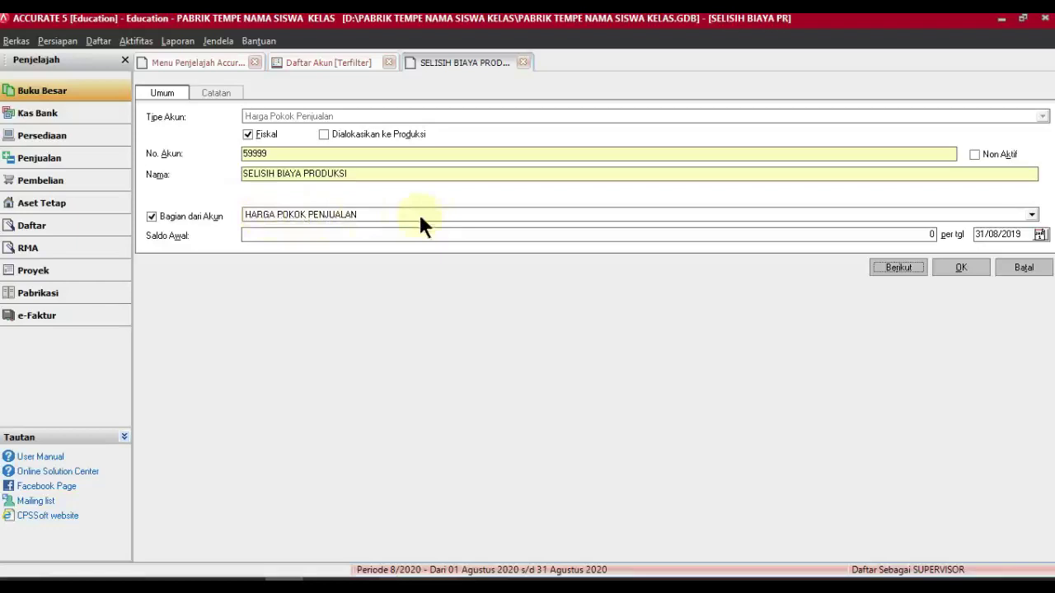
left_click(936, 264)
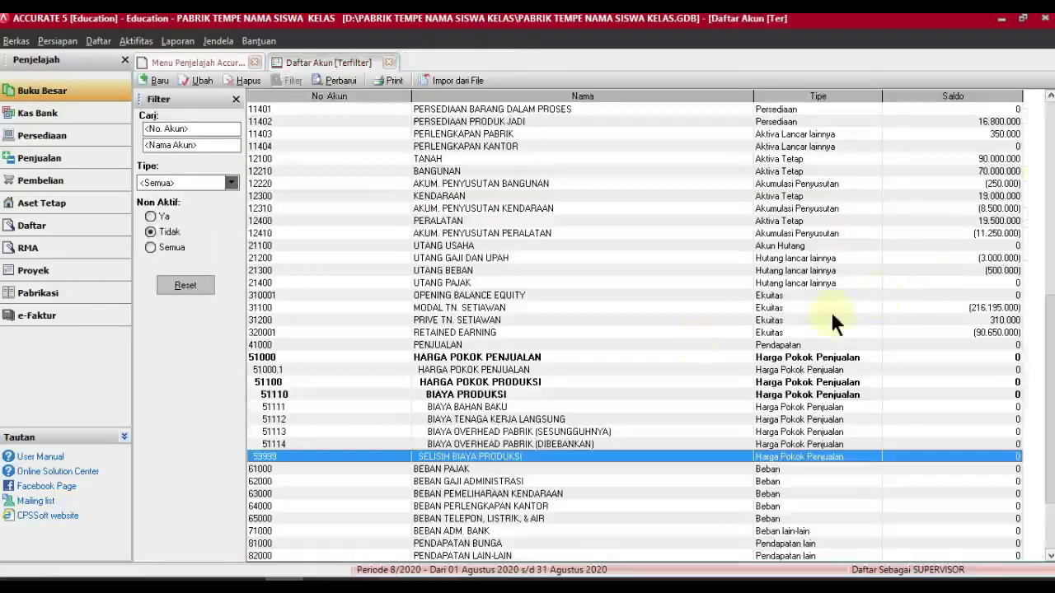
Step: Open account BIAYA PRODUKSI, select HARGA POKOK PRODUKSI as its parent account, and save it
left_click(486, 394)
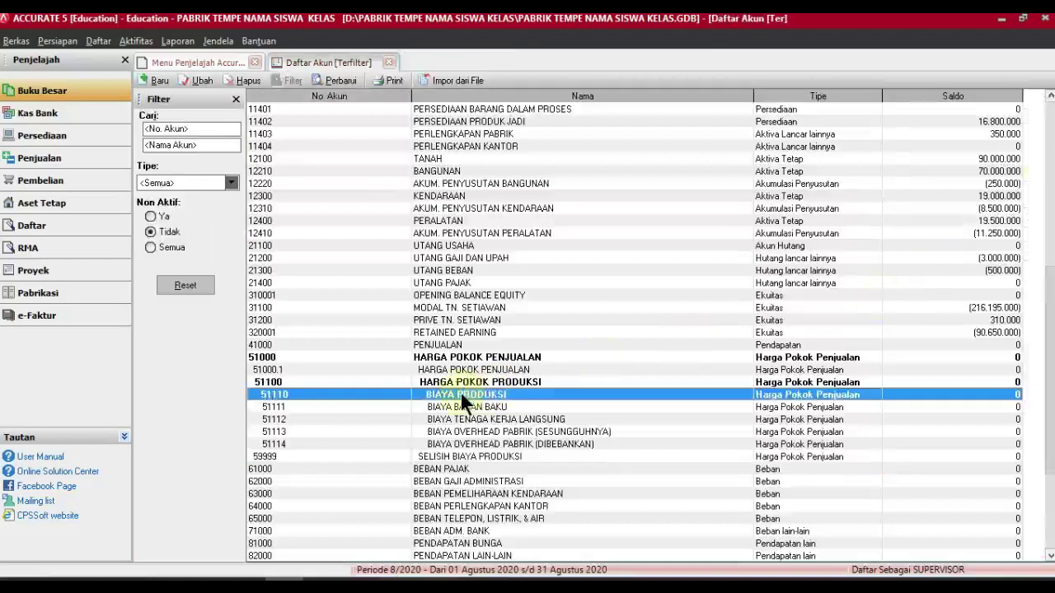
double_click(460, 394)
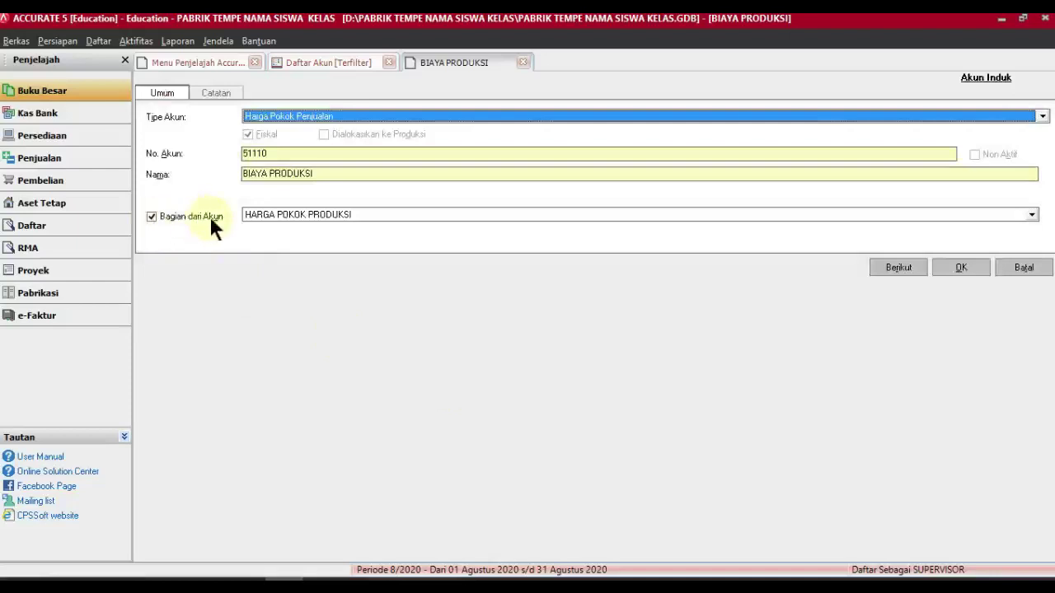
left_click(351, 216)
left_click(349, 247)
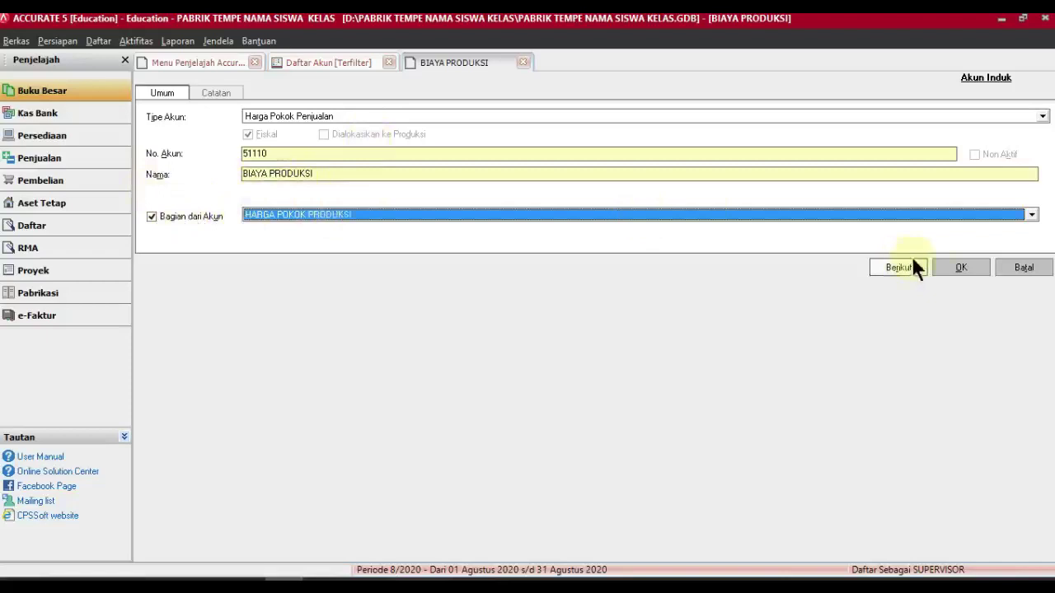
left_click(959, 267)
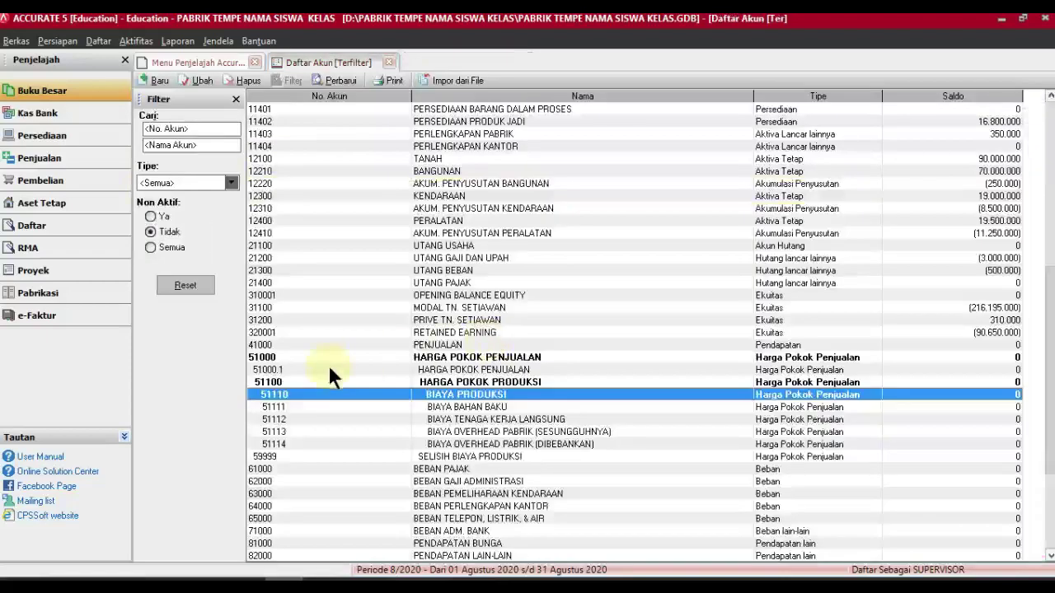
Step: Open account HARGA POKOK PRODUKSI to check its parent account, then confirm the record
left_click(361, 380)
double_click(363, 379)
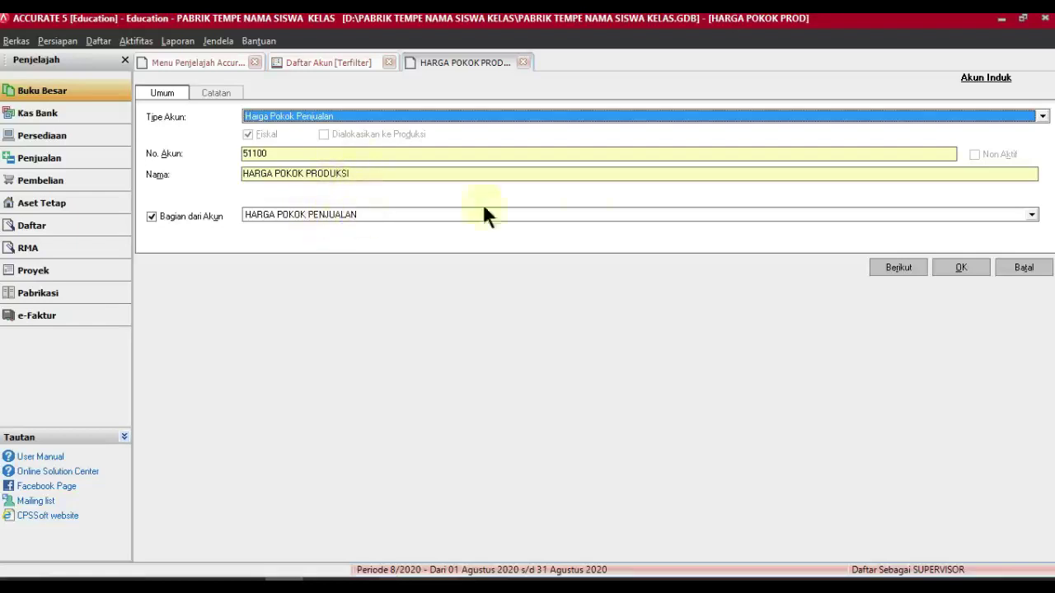
left_click(945, 261)
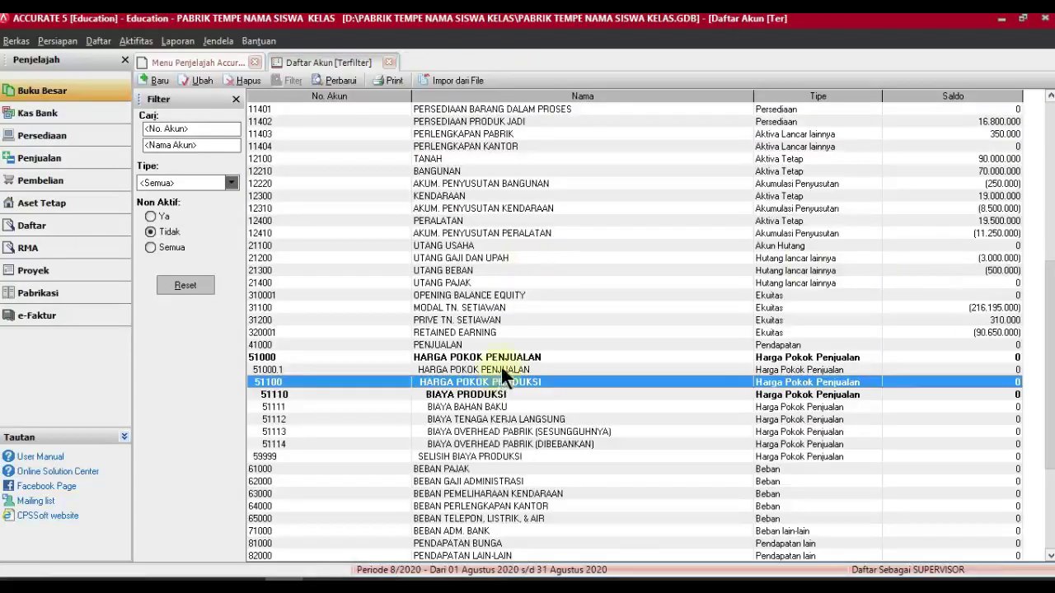
Step: Review the HARGA POKOK PENJUALAN account hierarchy from 51000 down to SELISIH BIAYA PRODUKSI, then close the account list
left_click(502, 369)
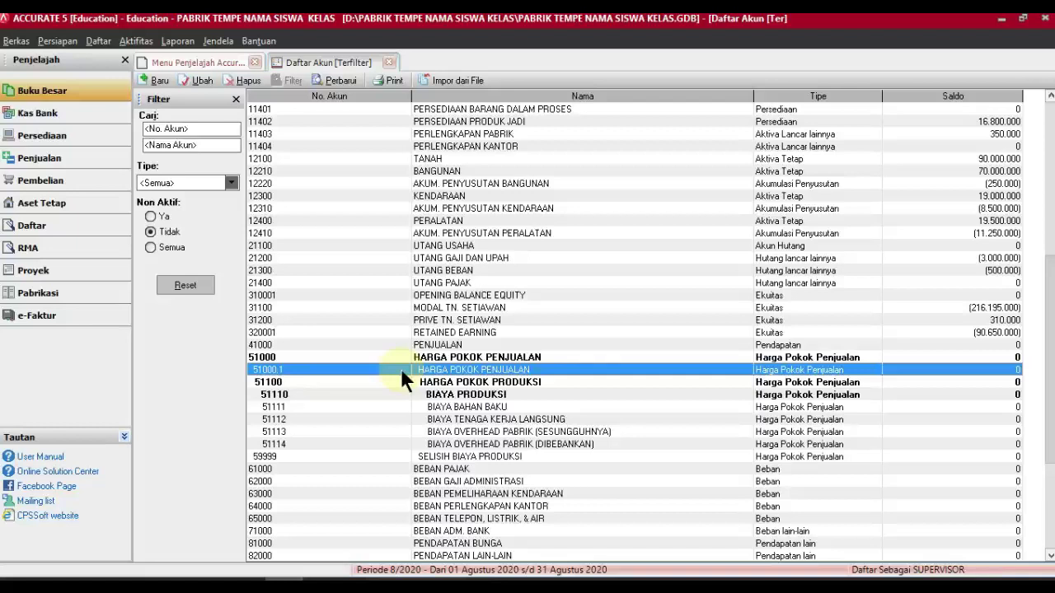
left_click(356, 355)
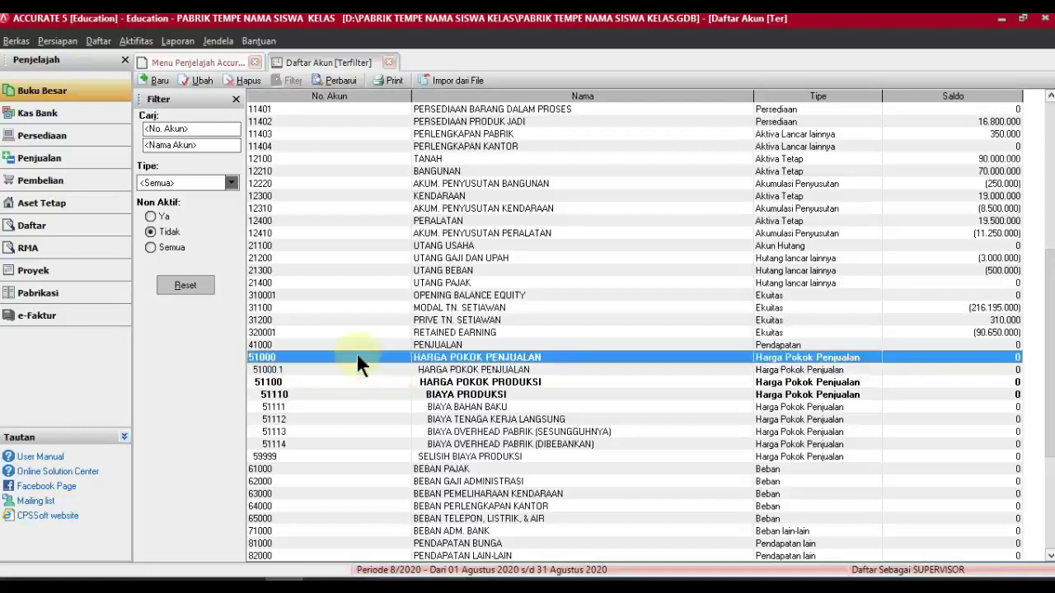
left_click(534, 367)
left_click(542, 379)
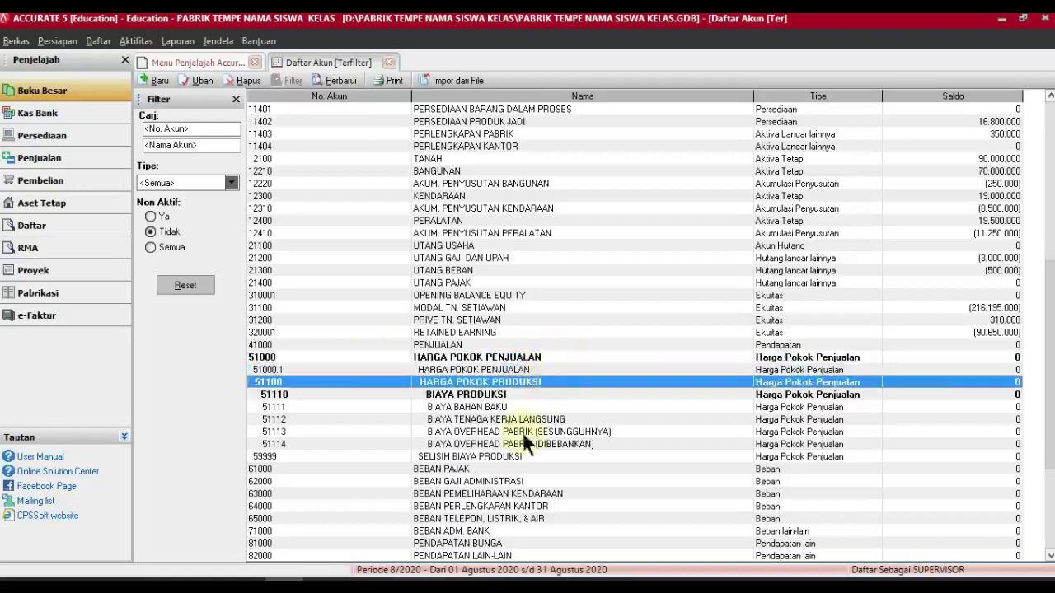
left_click(520, 458)
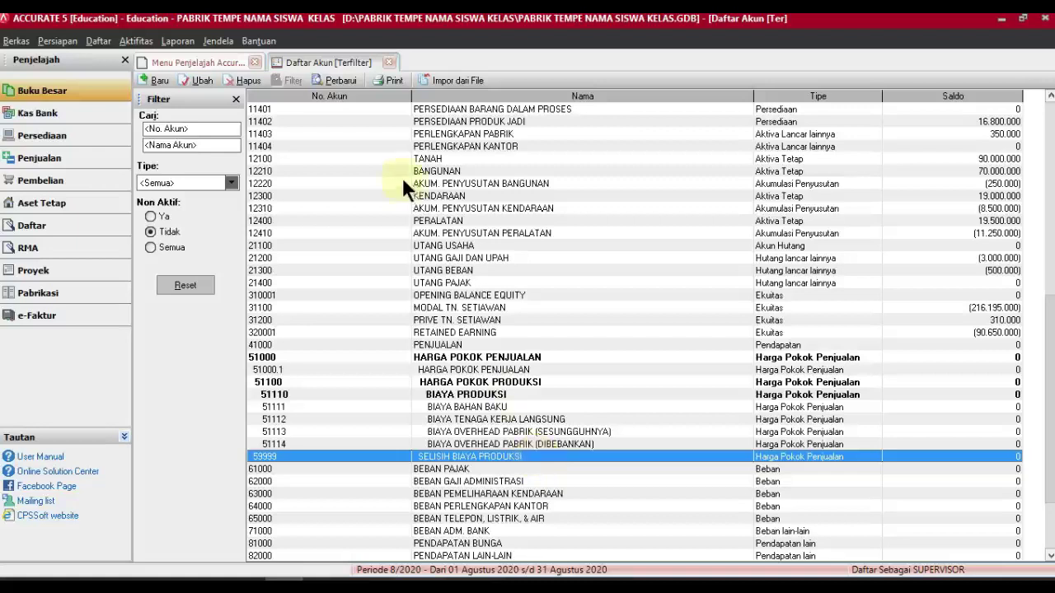
left_click(390, 61)
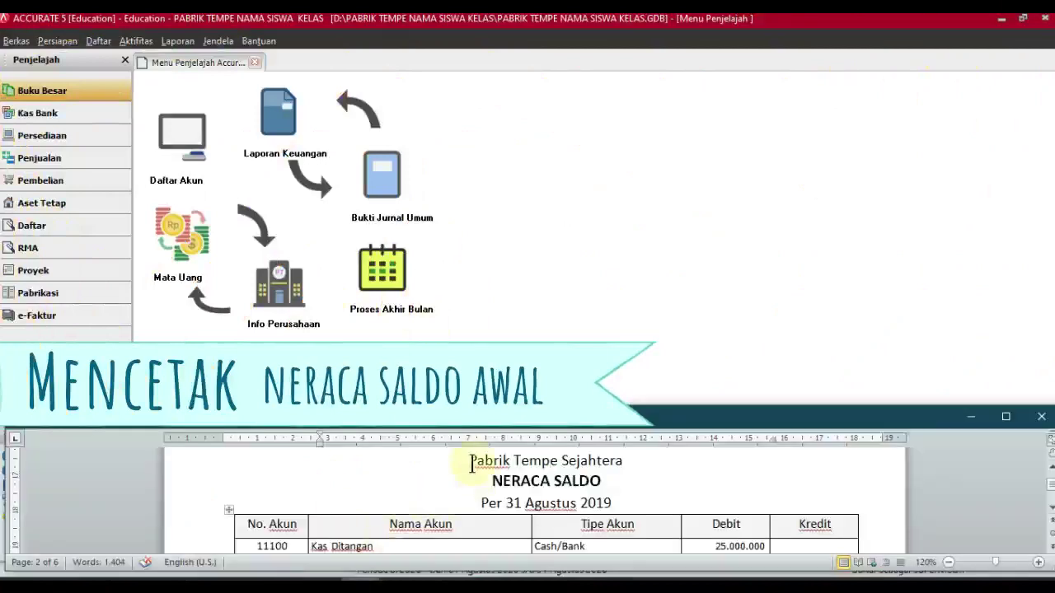
Step: Highlight the NERACA SALDO heading and date in the Word document, then open the financial reports list in Accurate 5
left_click(626, 499, "shift")
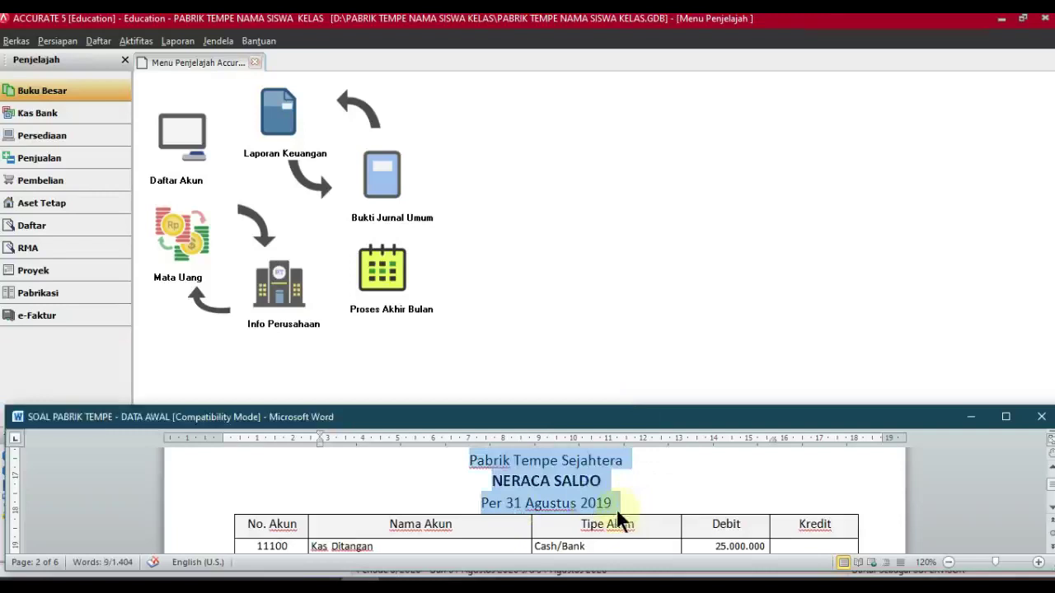
left_click(772, 321)
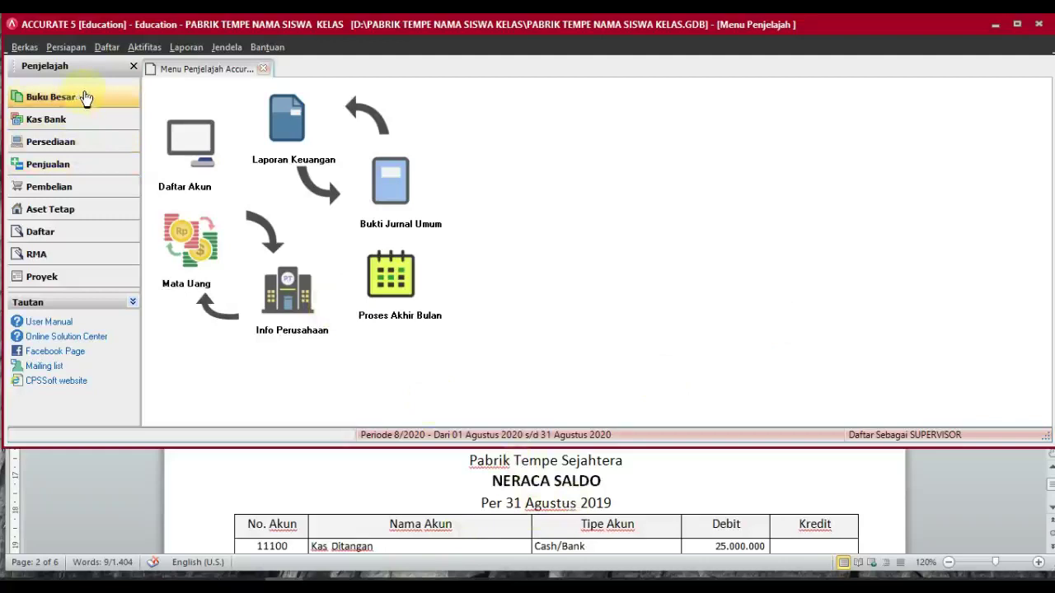
left_click(273, 122)
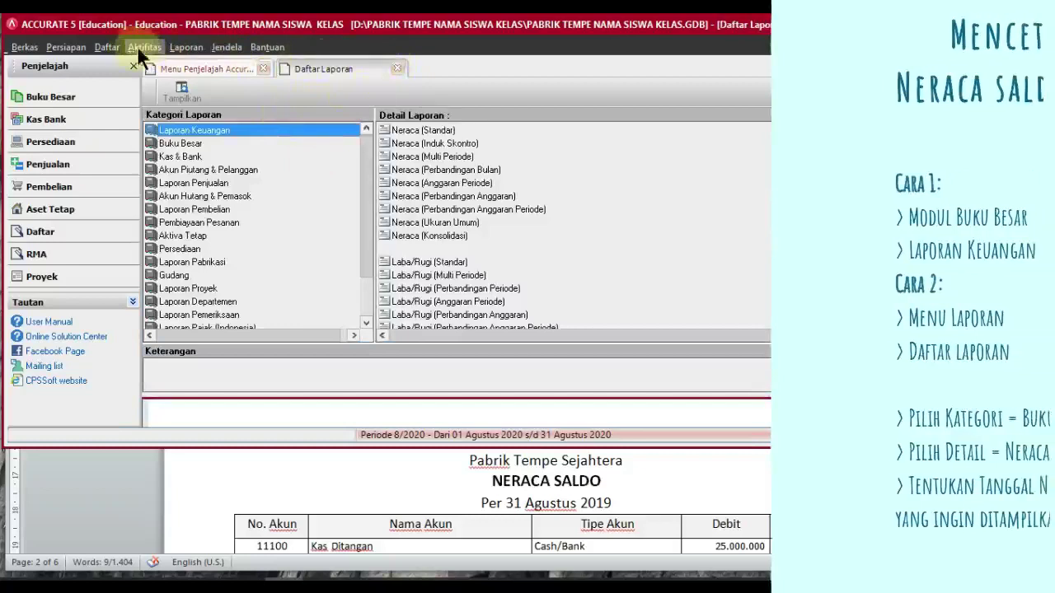
left_click(185, 48)
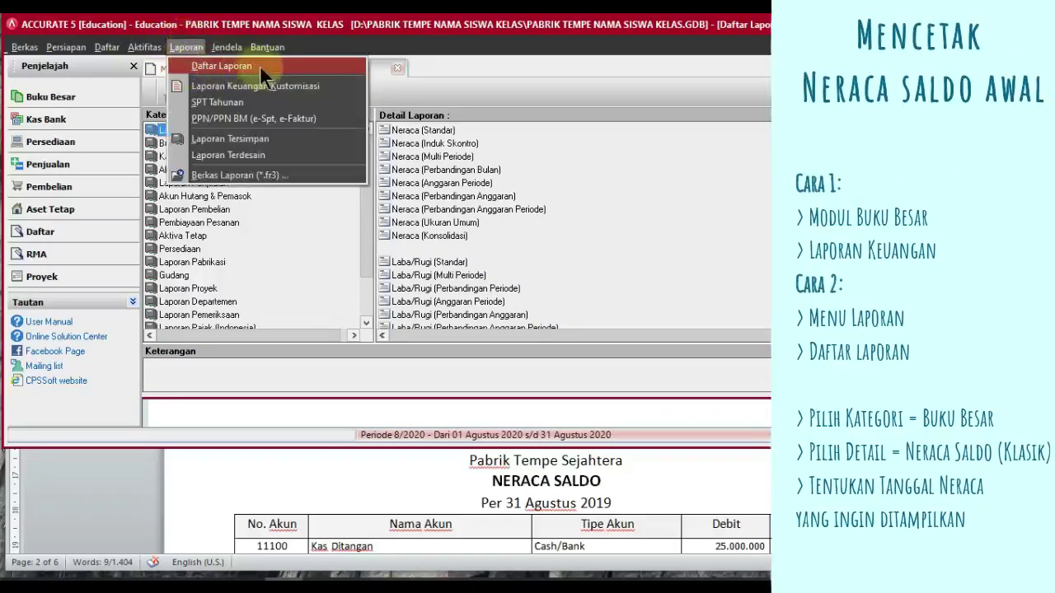
left_click(286, 63)
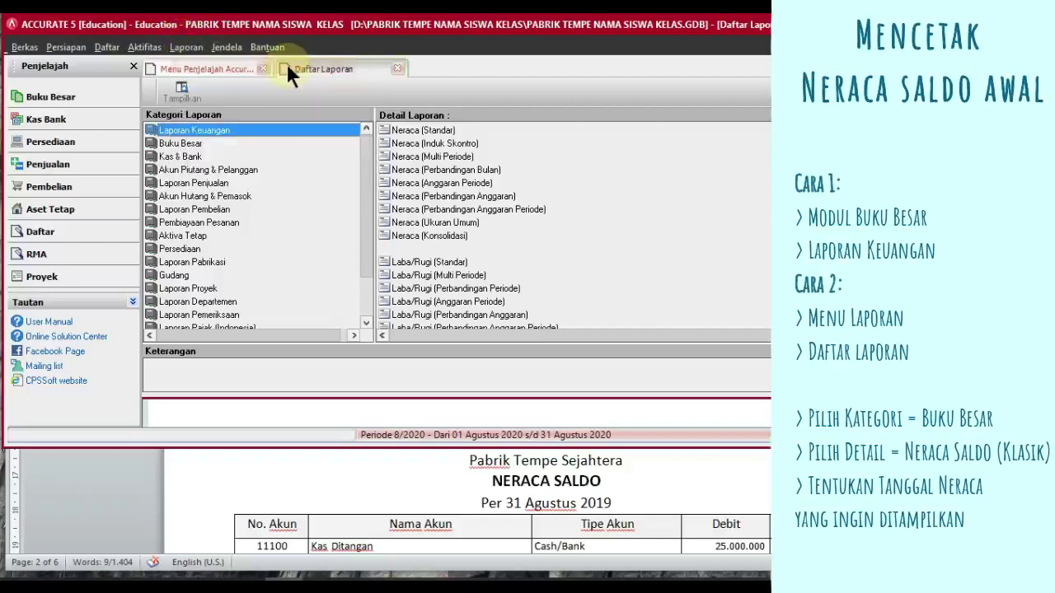
left_click(396, 68)
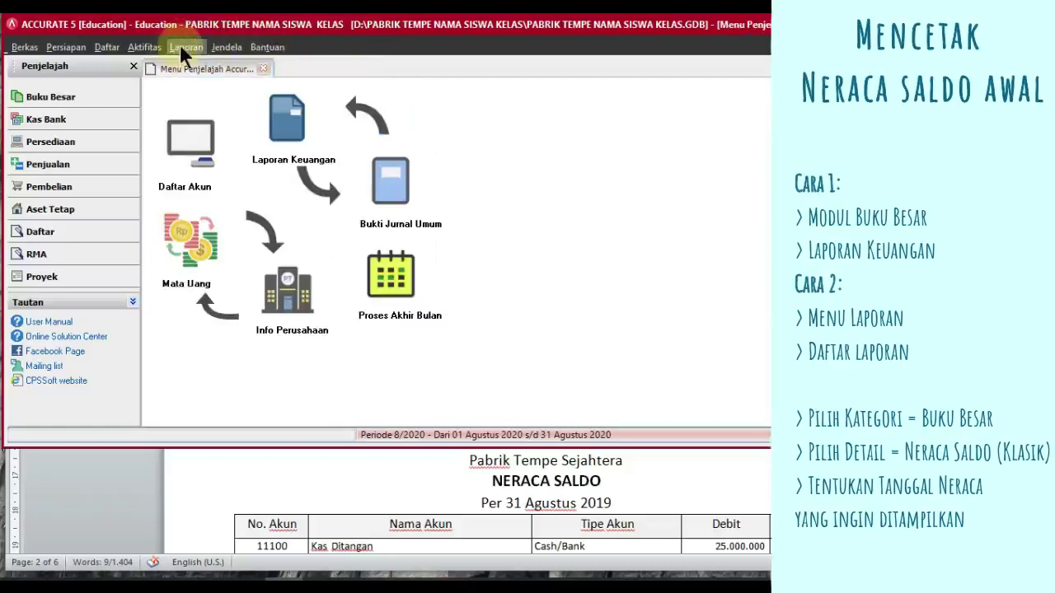
left_click(179, 44)
left_click(170, 50)
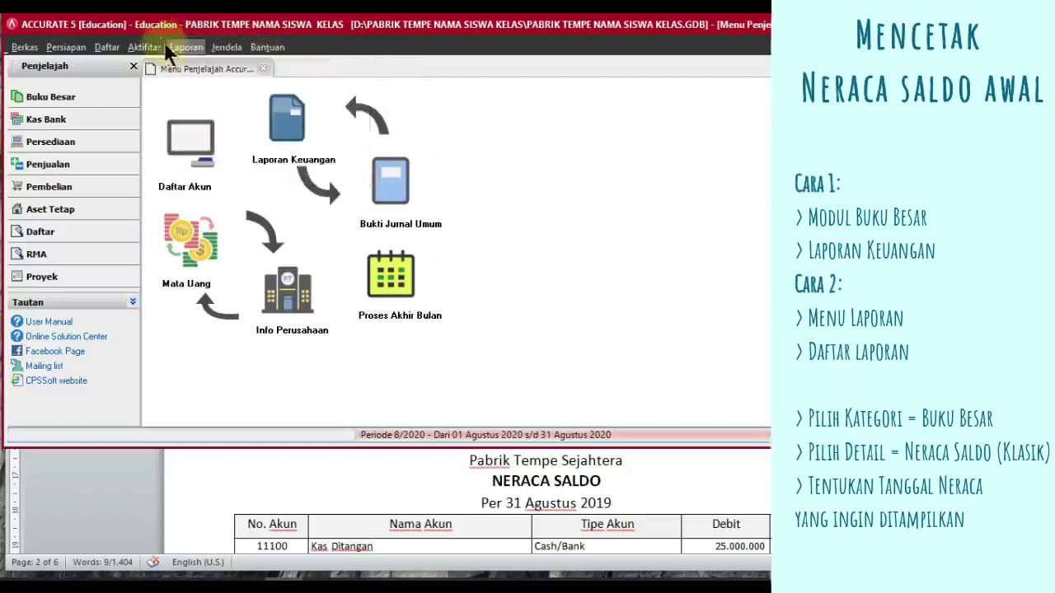
left_click(167, 49)
left_click(176, 61)
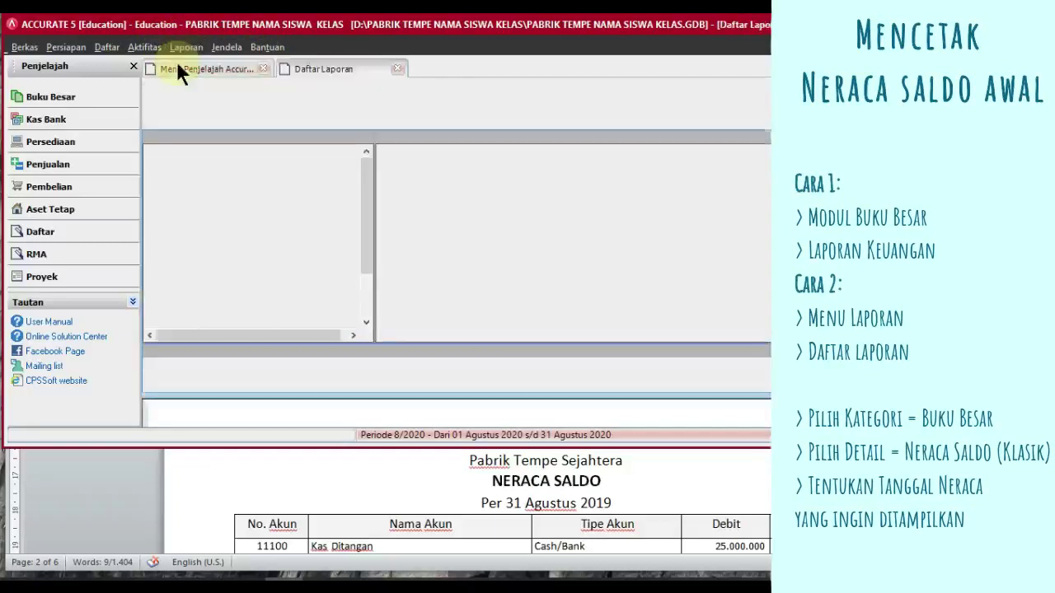
left_click(398, 69)
Step: Open the Neraca Saldo (Klasik) report from the Buku Besar category of the financial reports list
left_click(106, 97)
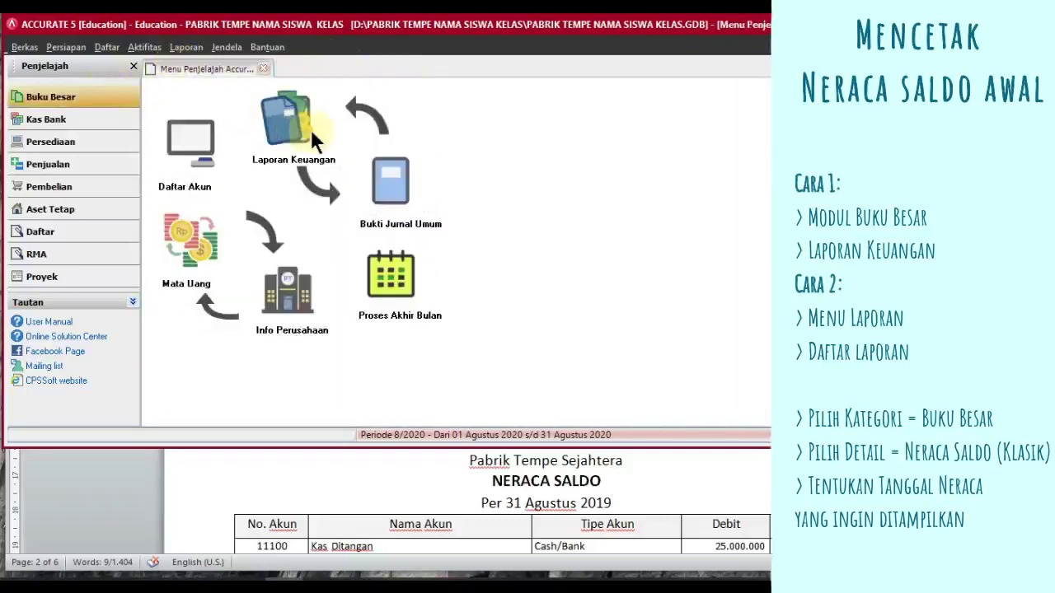
left_click(312, 134)
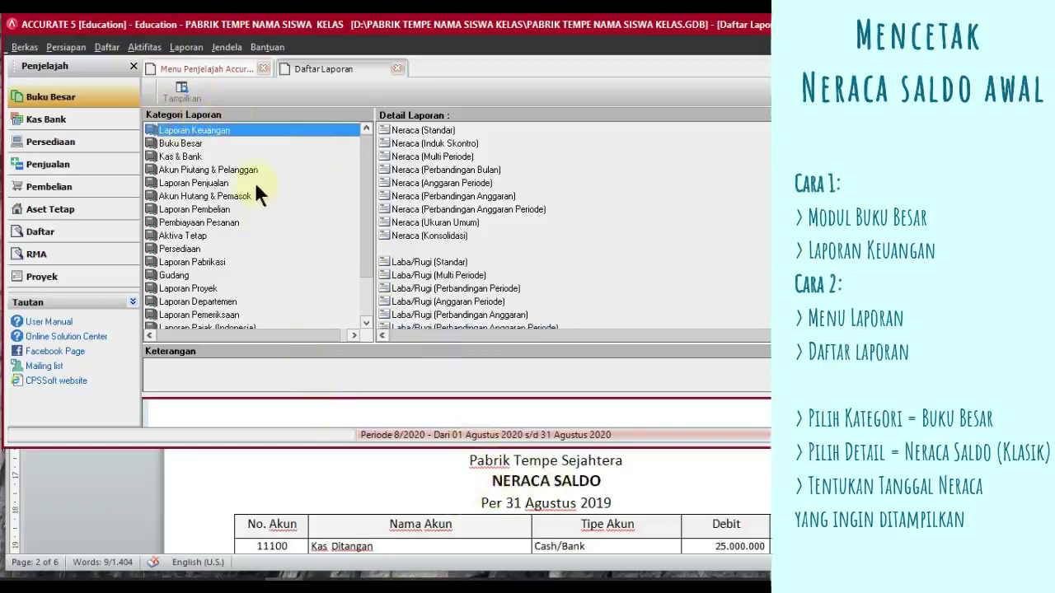
left_click(203, 145)
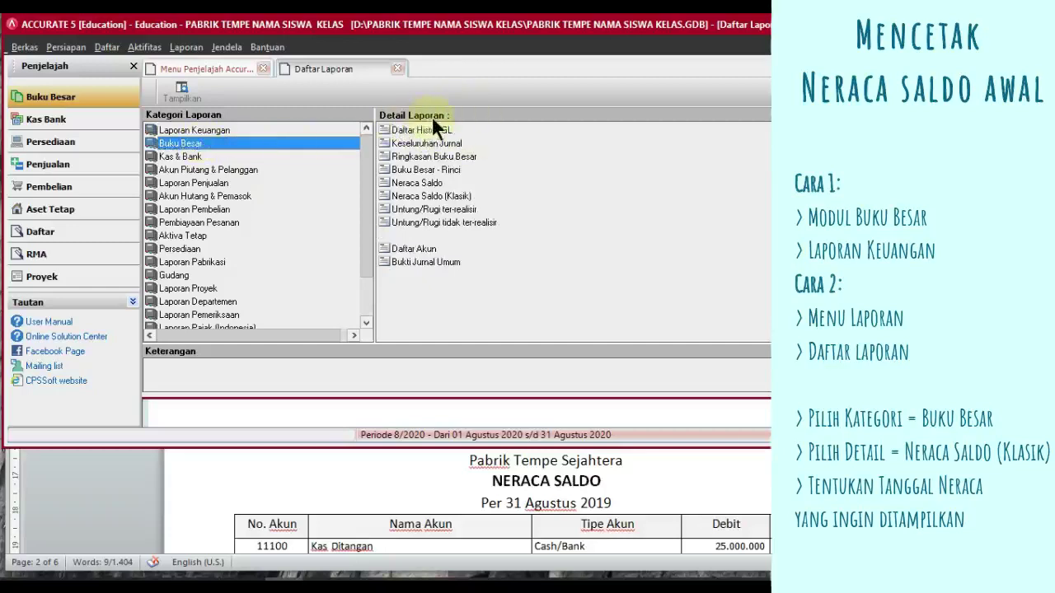
left_click(474, 198)
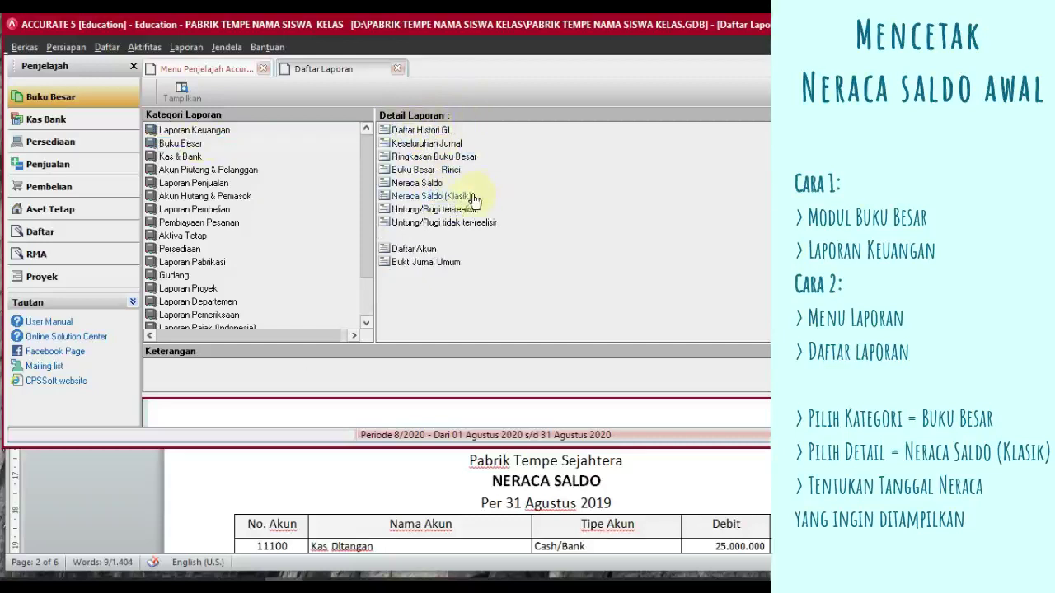
double_click(474, 199)
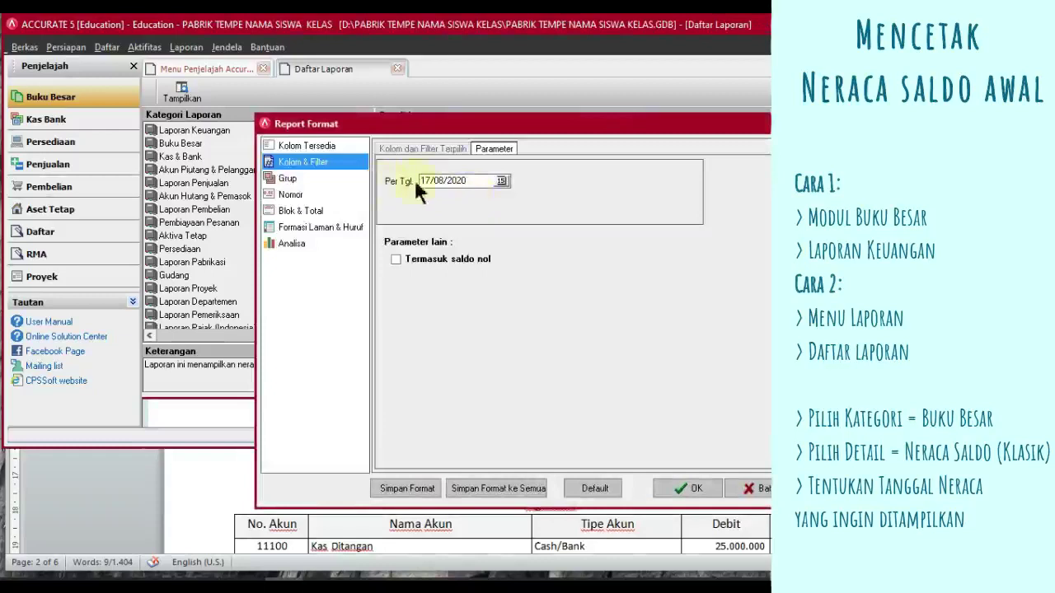
Step: Set the Neraca Saldo (Klasik) report date to 31/08/2019 and generate the report
left_click_drag(528, 133, 592, 100)
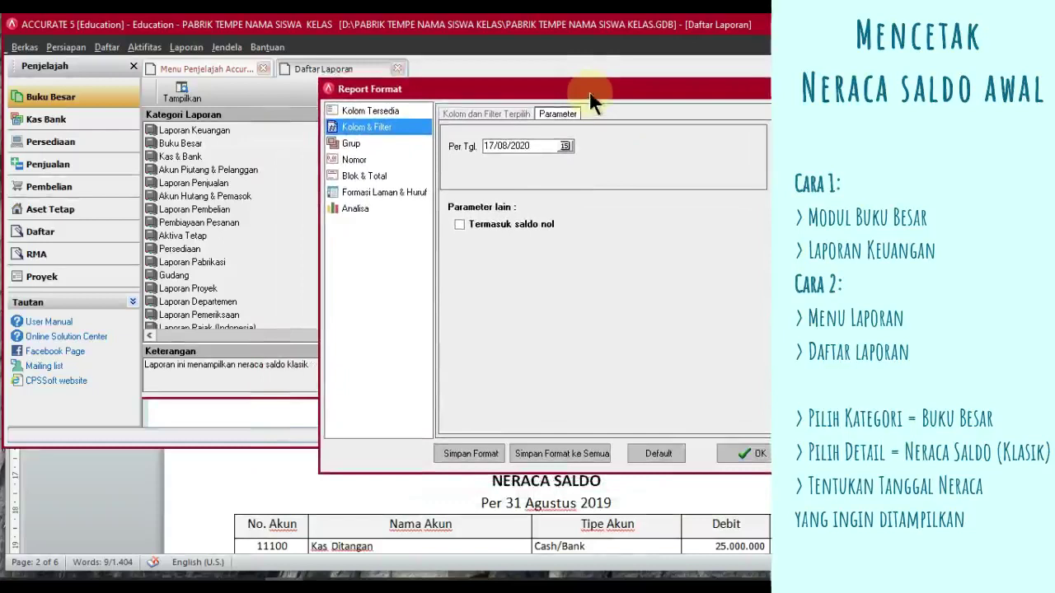
left_click_drag(533, 145, 466, 154)
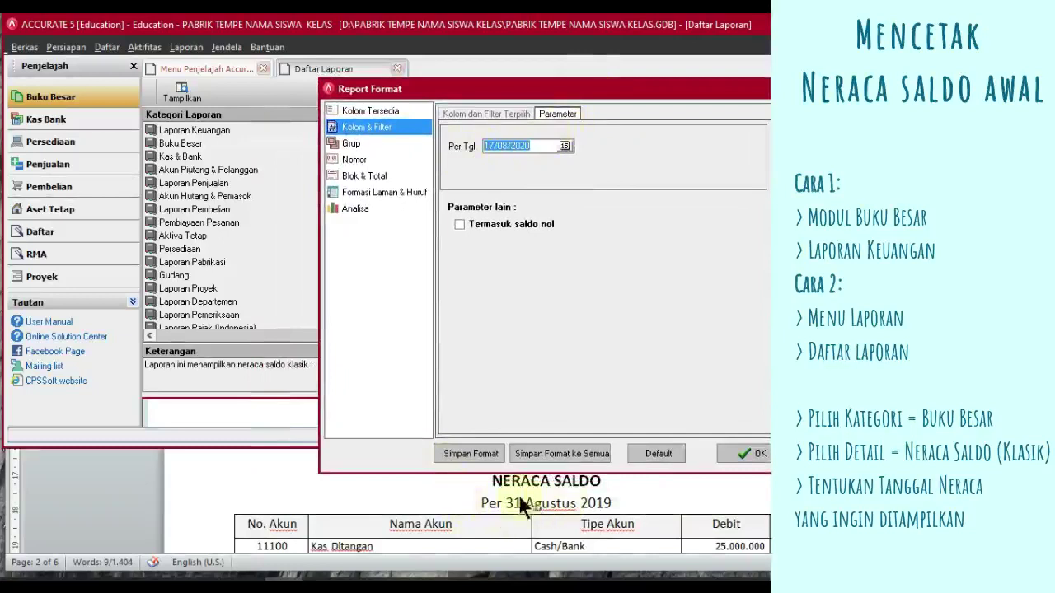
type("31/08/2019")
key("Tab")
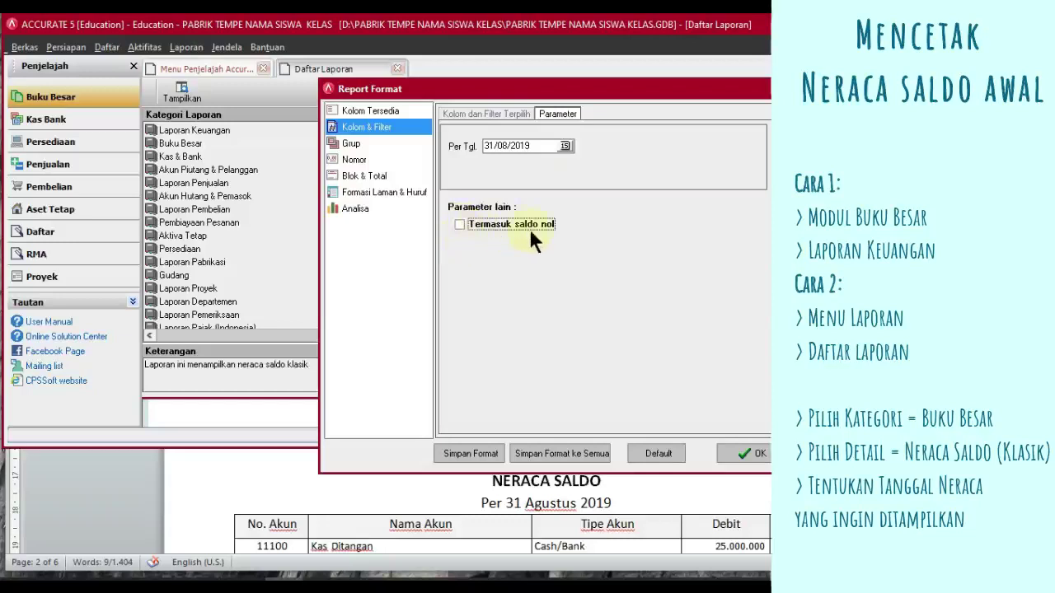
left_click(764, 454)
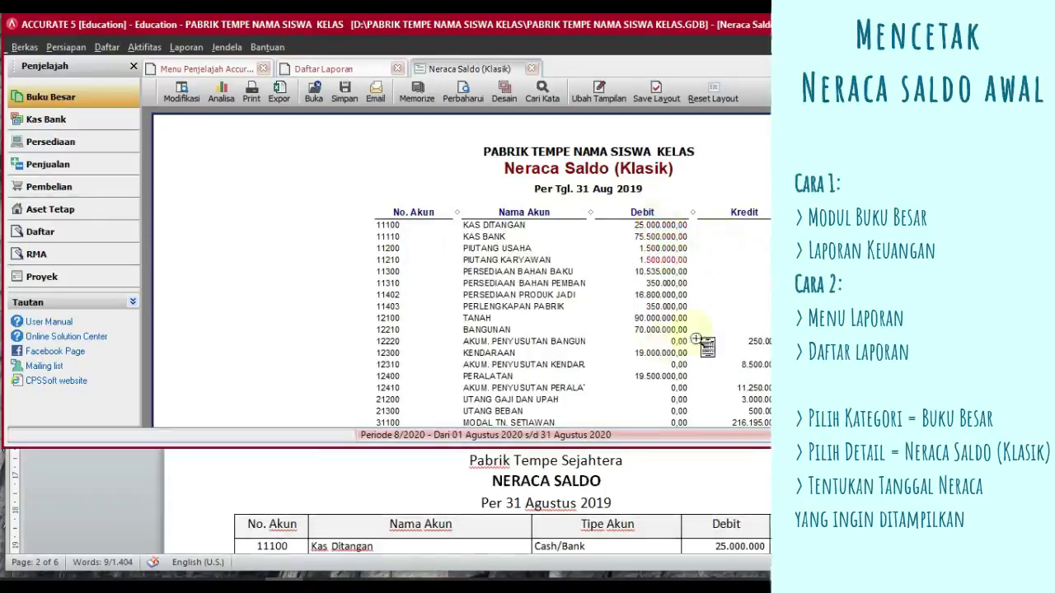
Step: Regenerate the Neraca Saldo (Klasik) report as of 31/08/2019 with zero-balance accounts included
scroll(1046, 338, "down", 5)
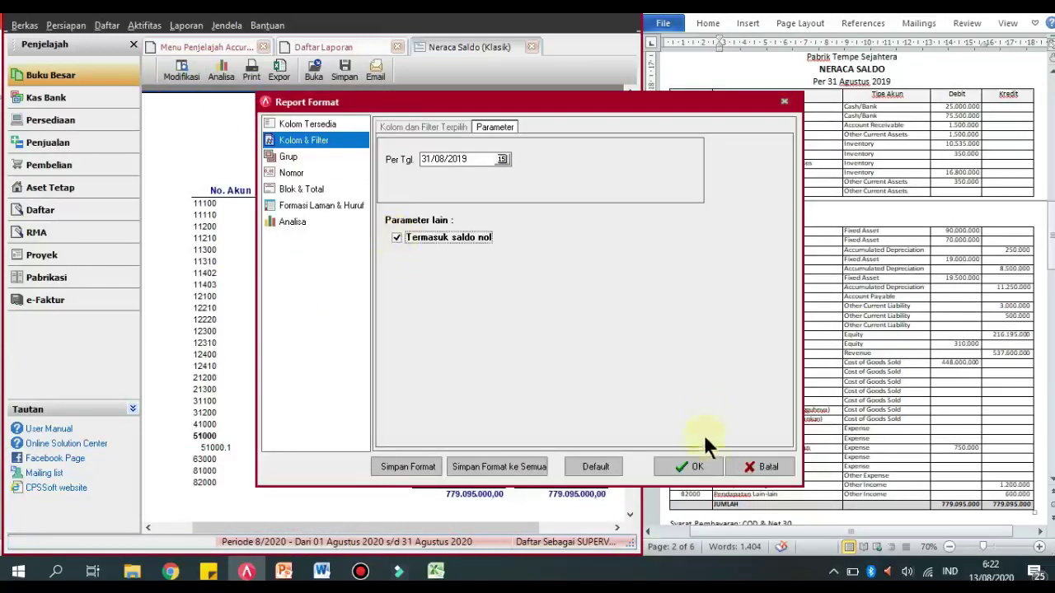
left_click(700, 465)
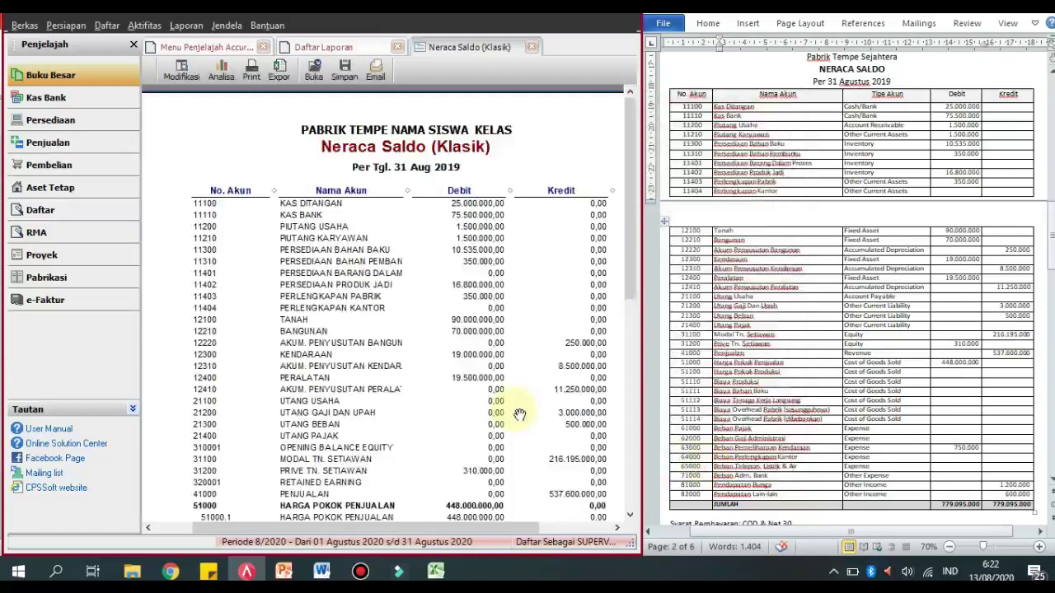
left_click_drag(623, 278, 631, 323)
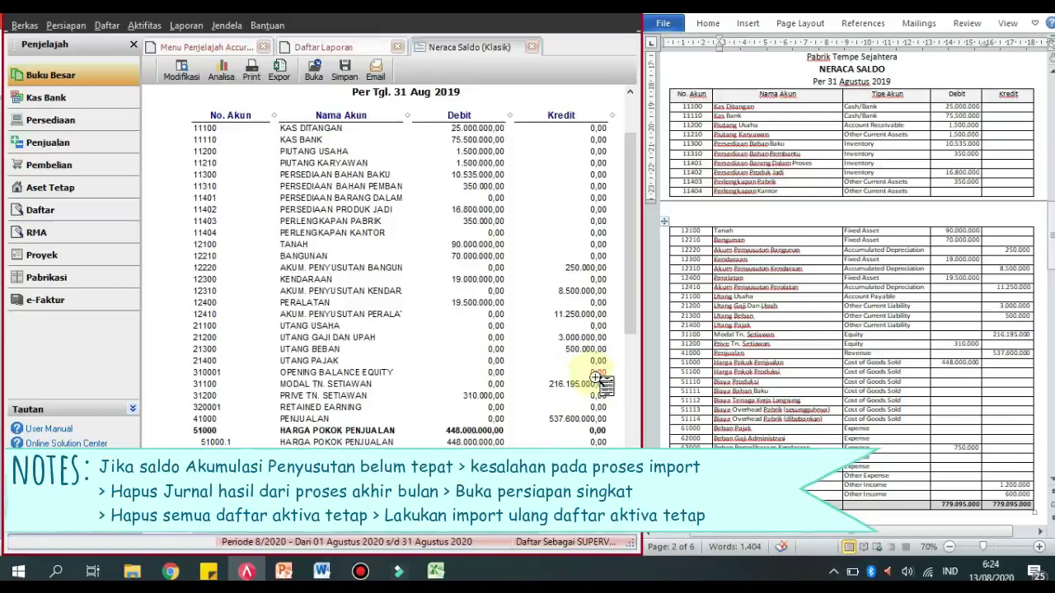
Step: Compare the accumulated depreciation credit balances in the Neraca Saldo report with those in the Word document
left_click(70, 80)
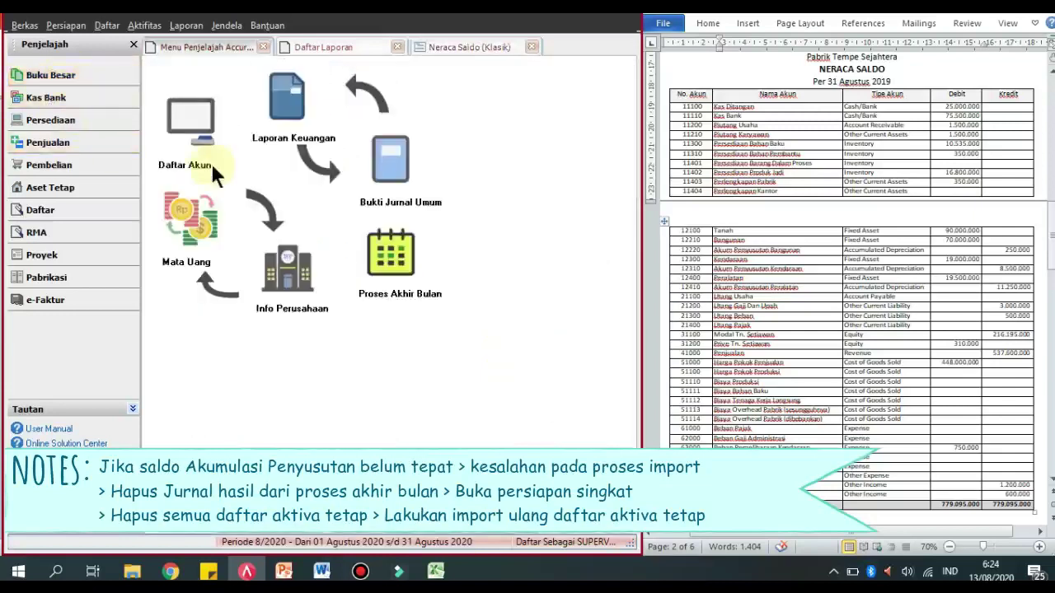
left_click(494, 41)
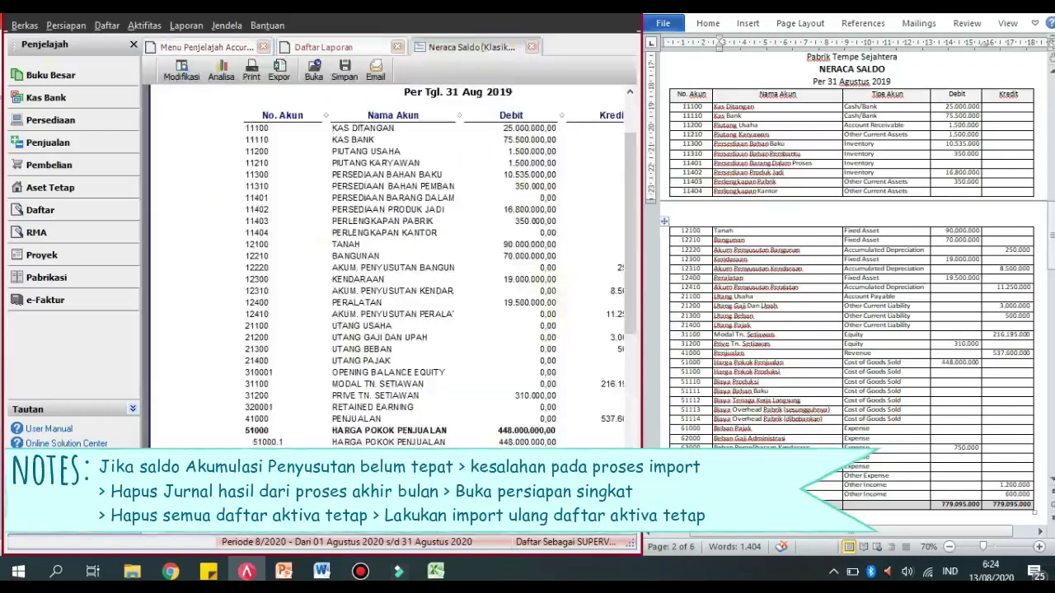
left_click_drag(478, 534, 515, 536)
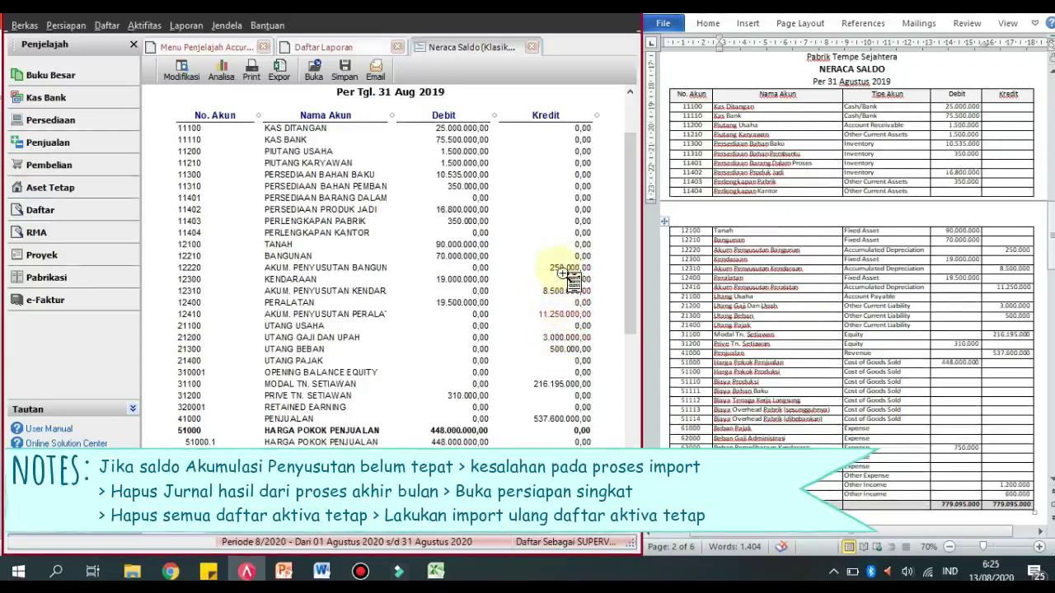
Step: Open the general ledger's Bukti Jurnal Umum list
left_click(25, 72)
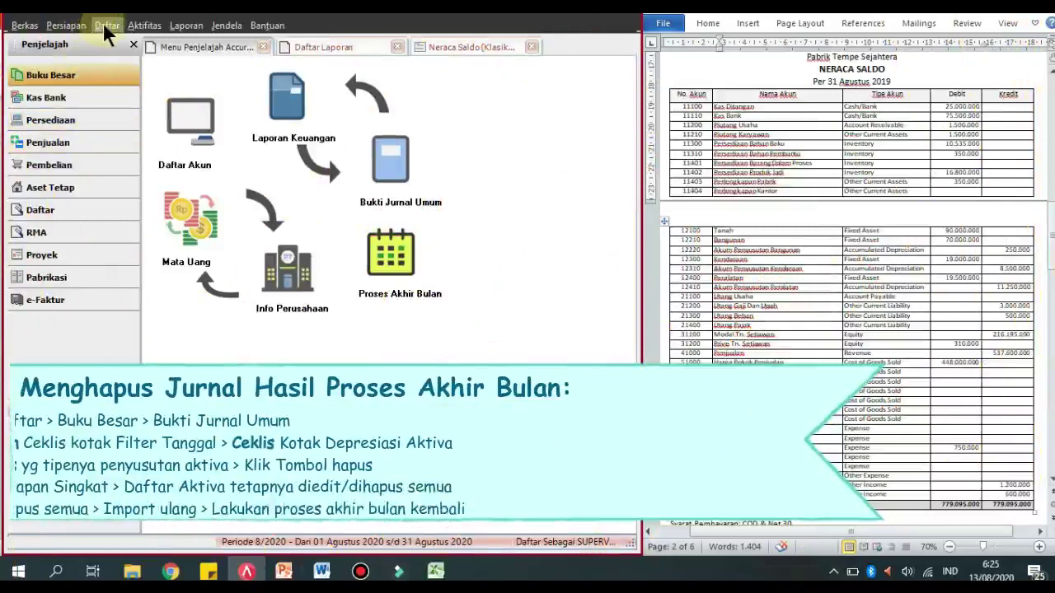
left_click(104, 25)
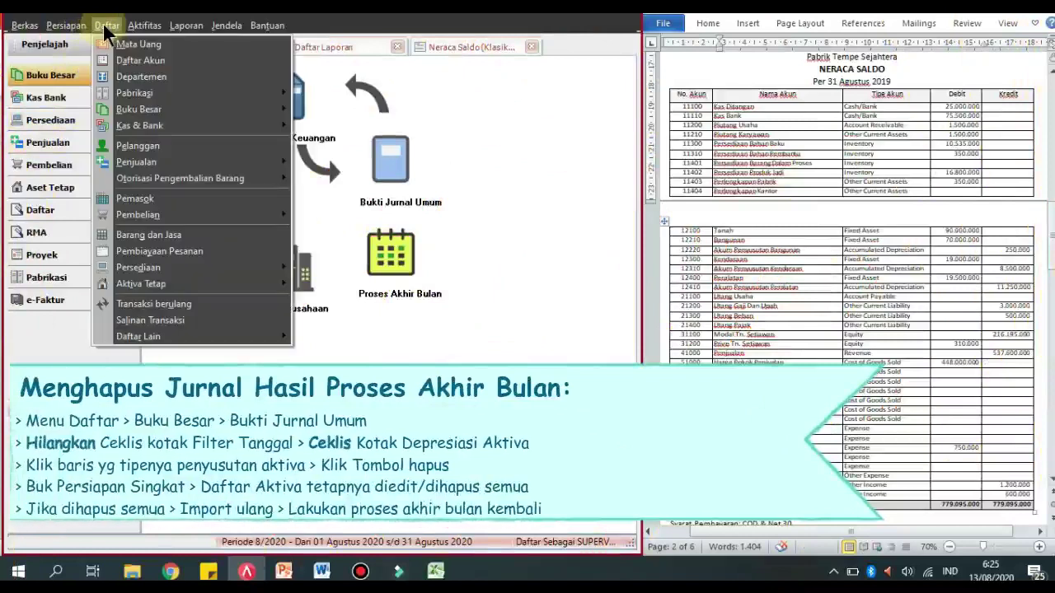
left_click(38, 77)
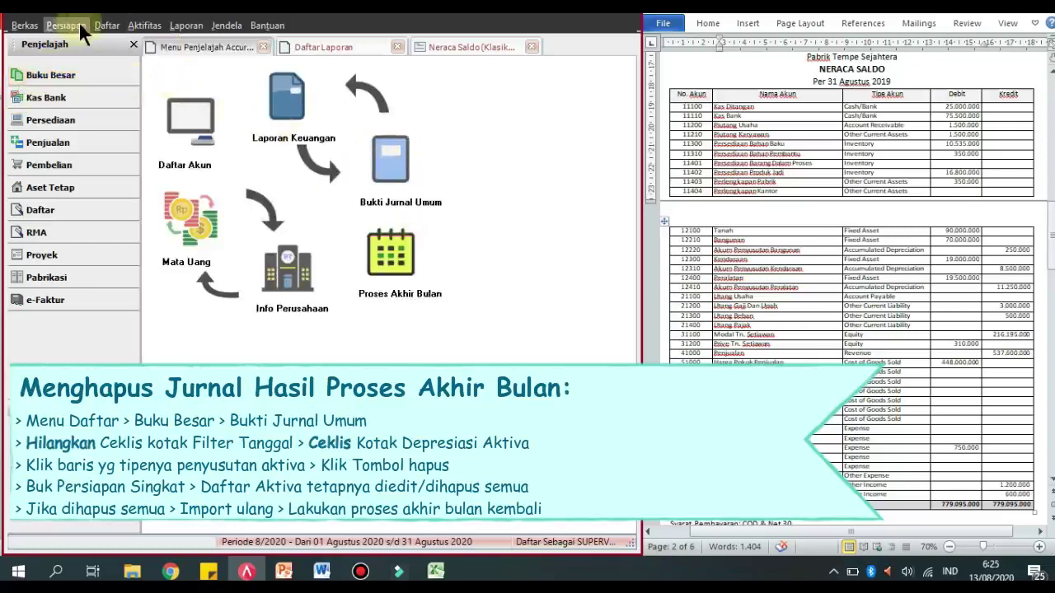
left_click(106, 26)
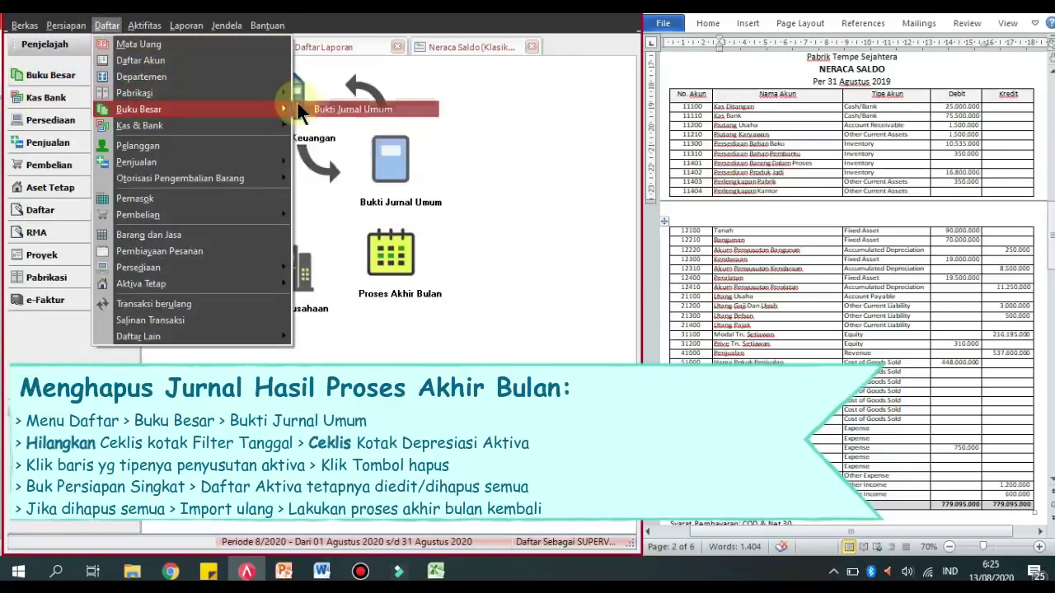
left_click(298, 104)
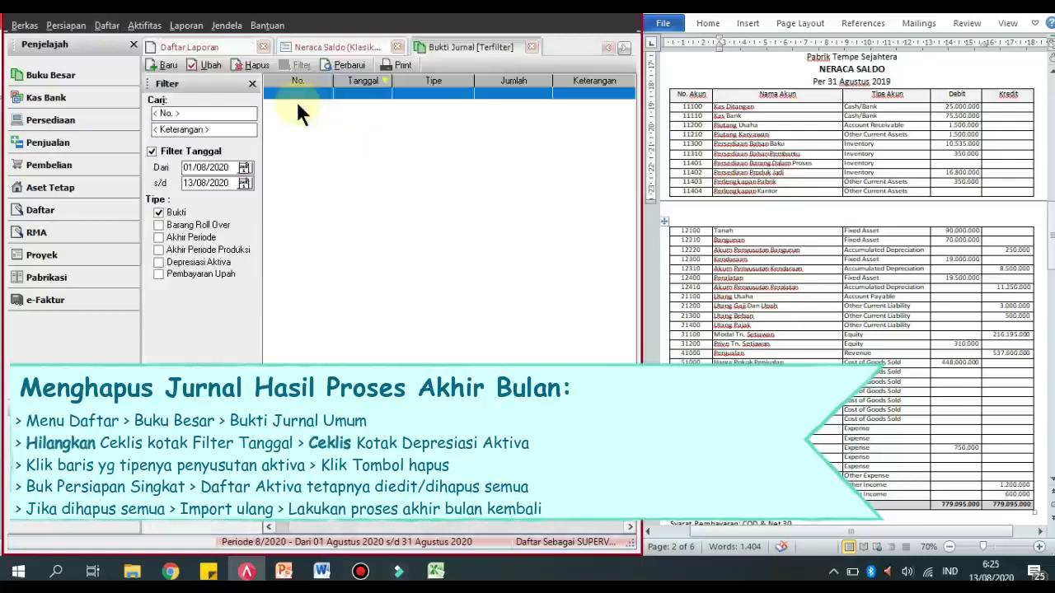
Step: Remove the journal list's date filter and include Depresiasi Aktiva entries to check the month-end depreciation journal, then close the list
left_click(184, 155)
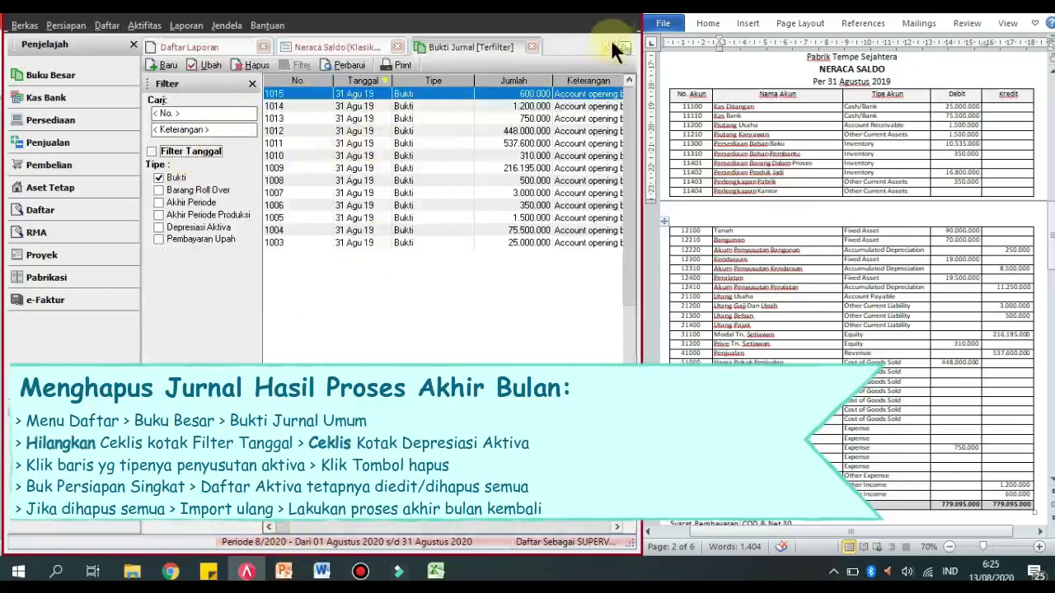
left_click_drag(642, 50, 811, 50)
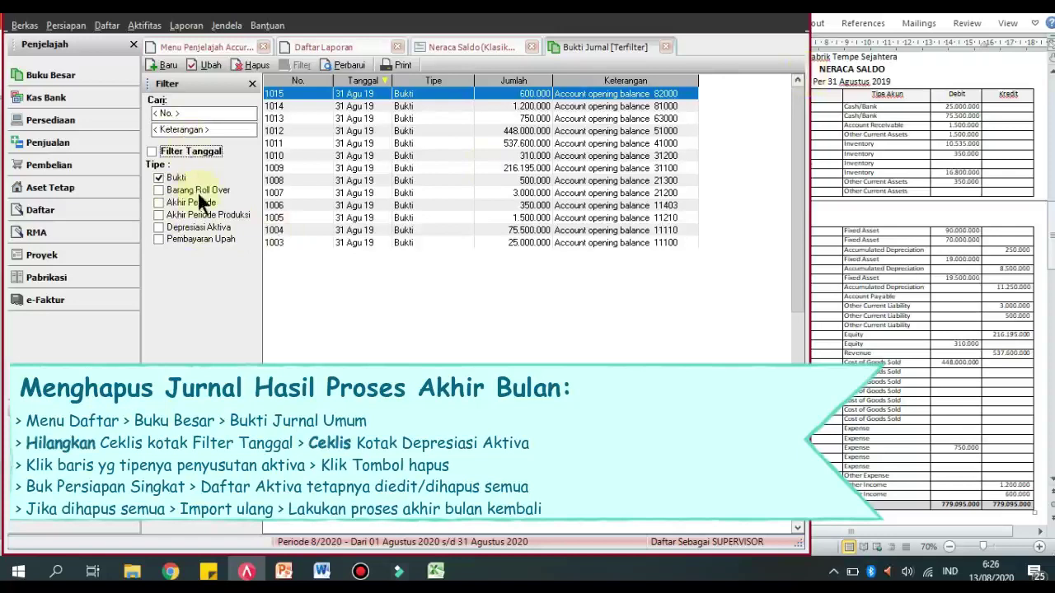
left_click(179, 228)
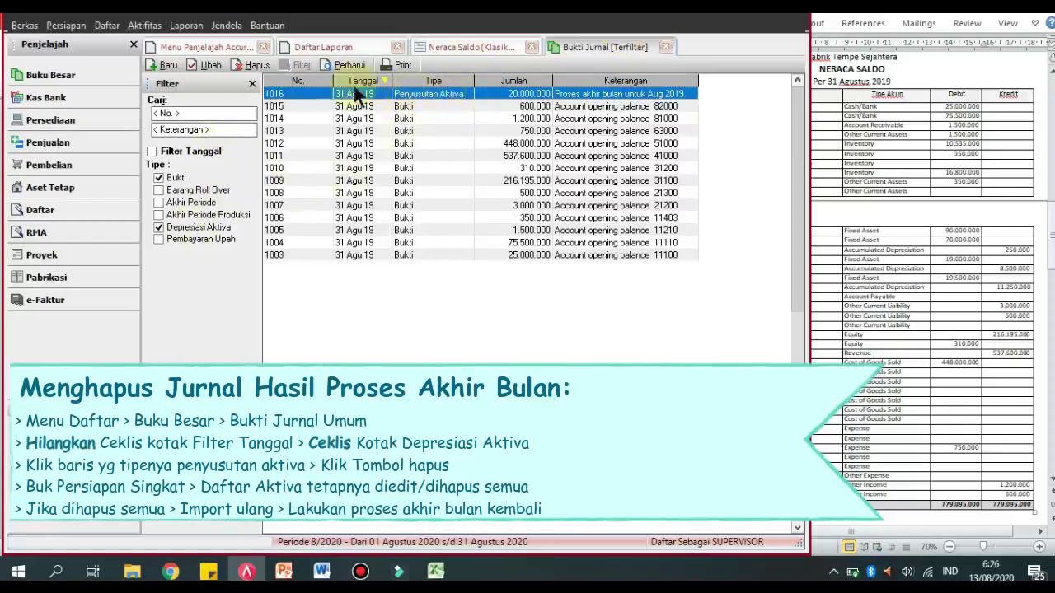
left_click(667, 46)
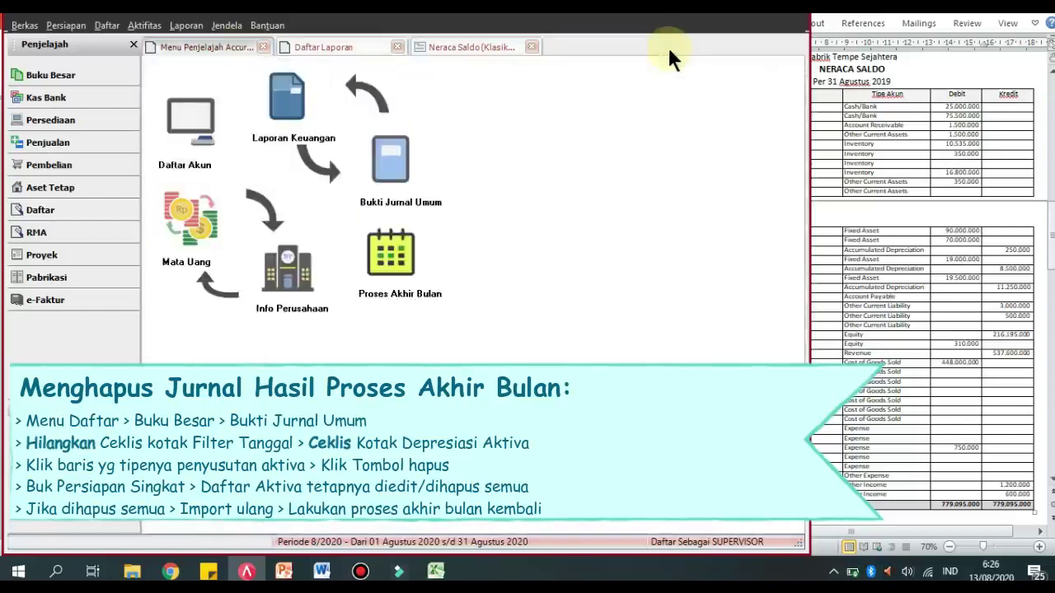
Step: Return to the Neraca Saldo (Klasik) report and view it from its heading
left_click(66, 26)
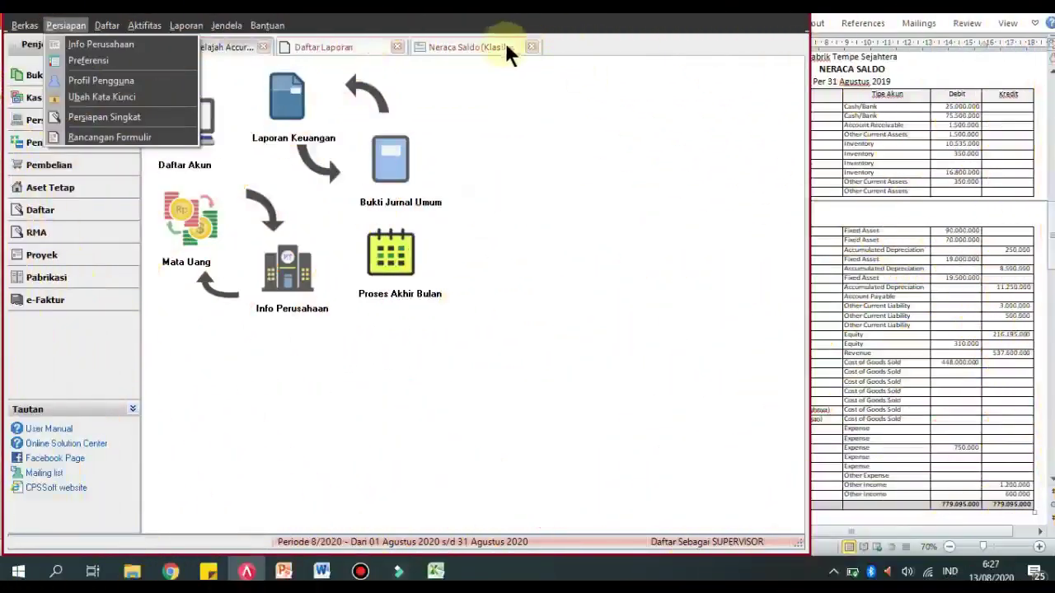
left_click(501, 45)
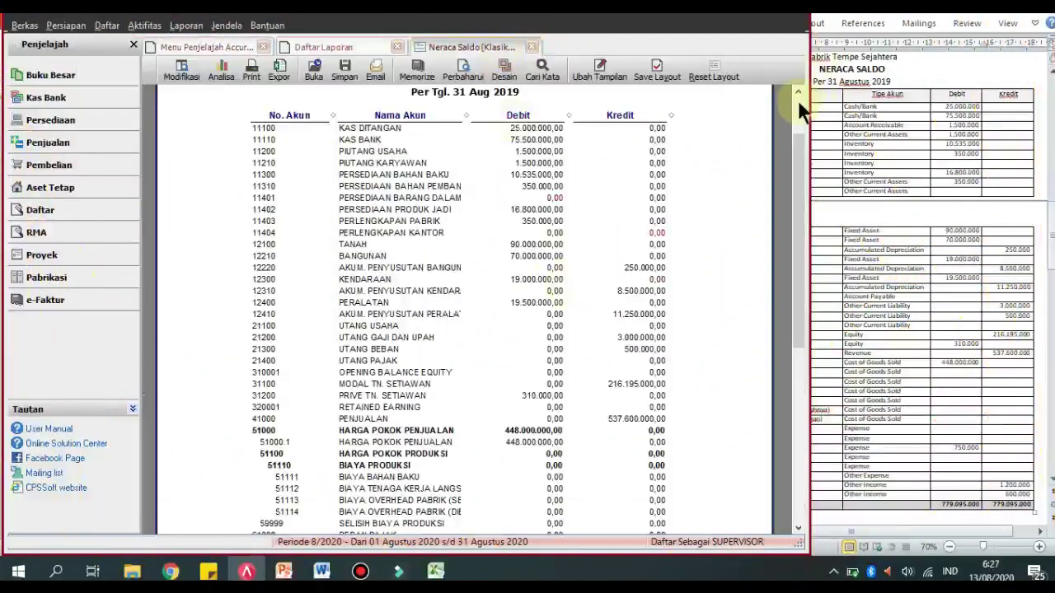
left_click(798, 100)
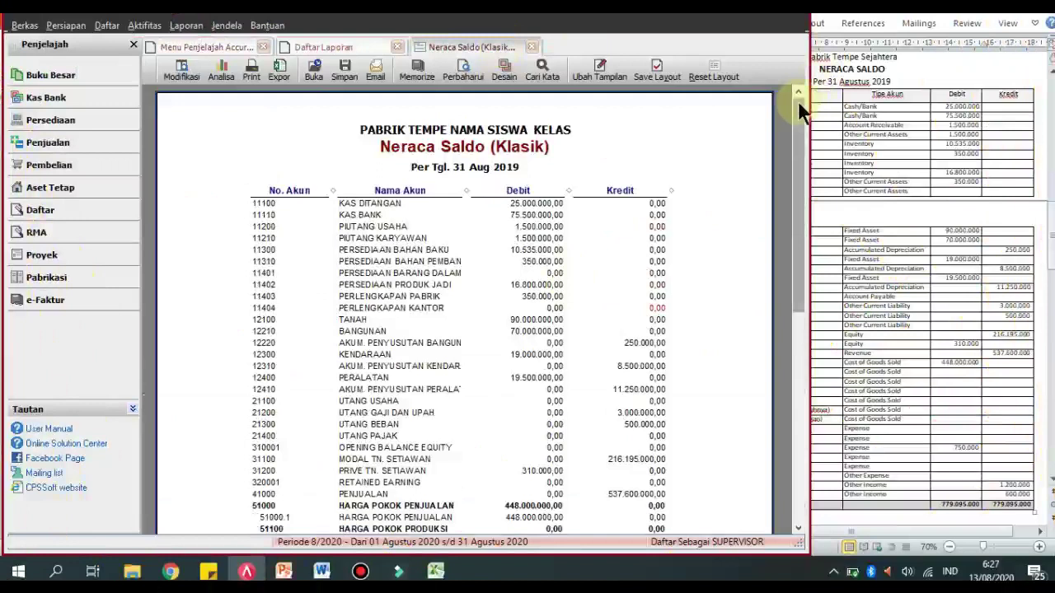